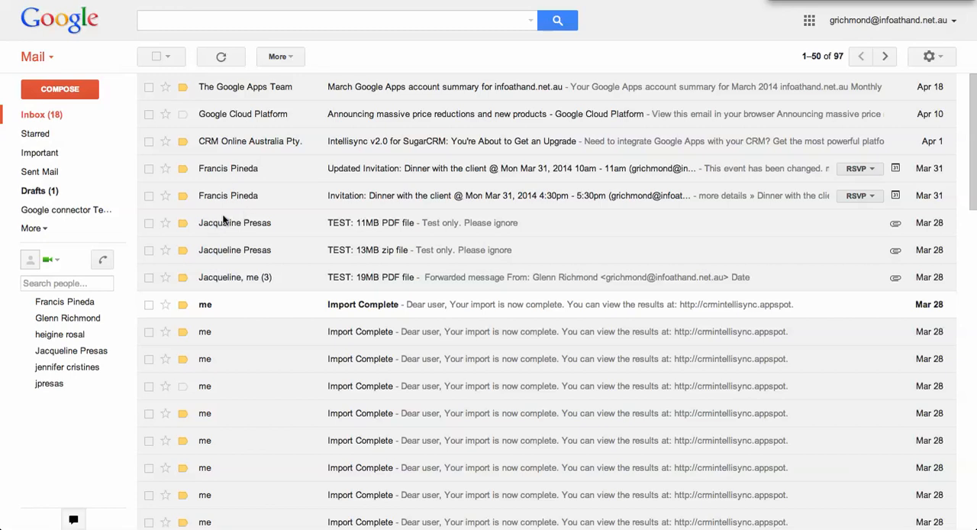
# Step: View the Dinner with the client invitation email, then bring the other account's inbox forward
pyautogui.click(222, 168)
pyautogui.scroll(-5, 362, 310)
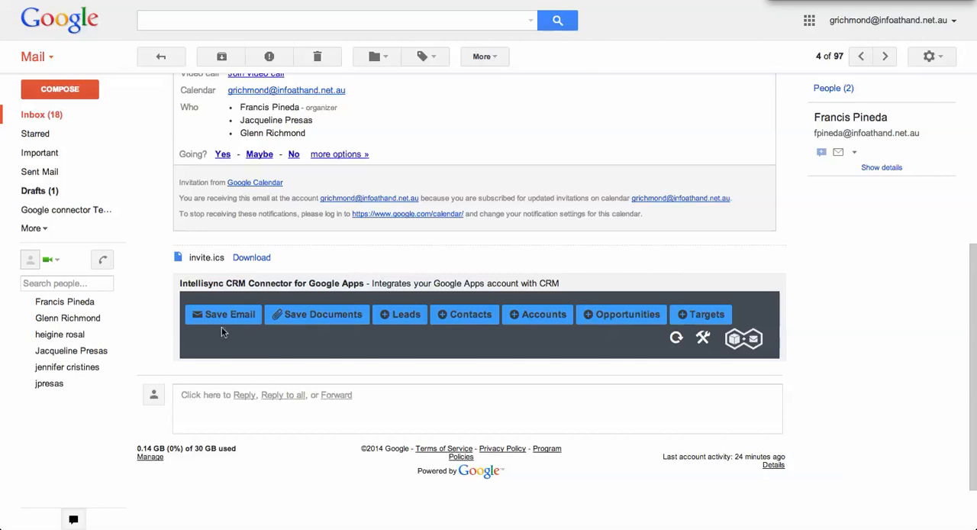
pyautogui.scroll(5, 267, 259)
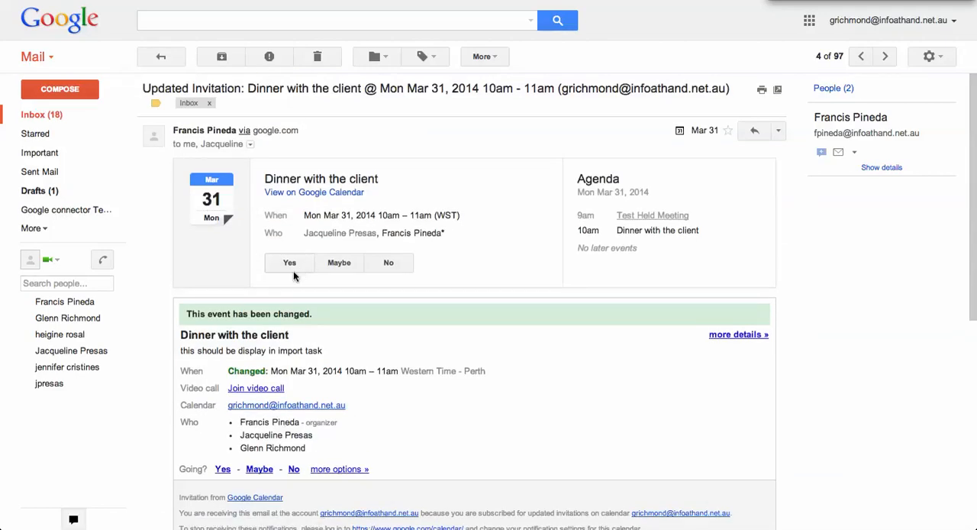
pyautogui.scroll(-5, 633, 387)
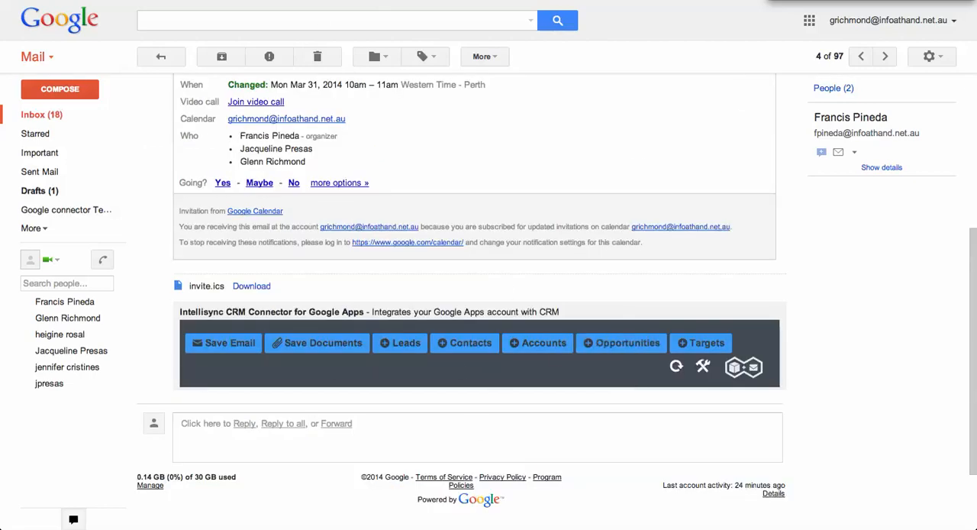
pyautogui.click(377, 0)
pyautogui.click(318, 88)
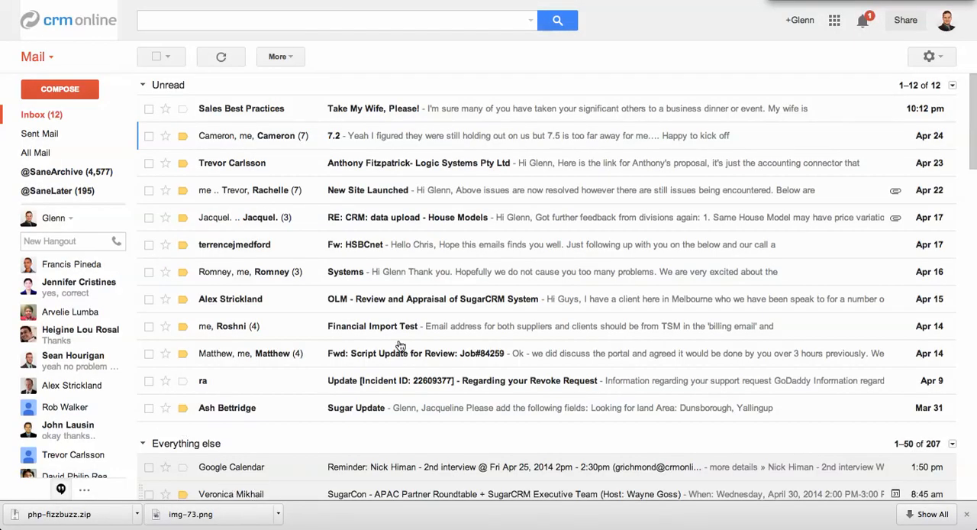
pyautogui.click(458, 493)
pyautogui.scroll(-5, 468, 205)
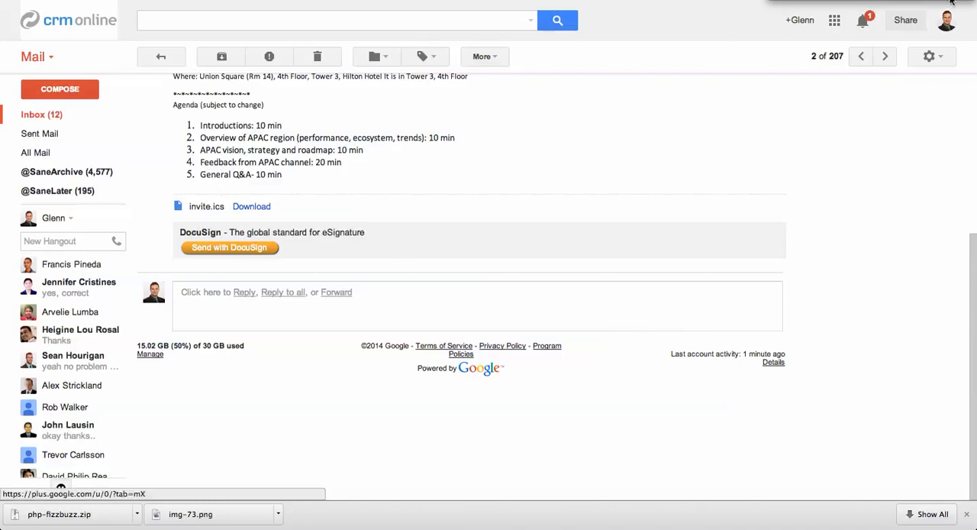
pyautogui.hotkey('ctrl', 'r')
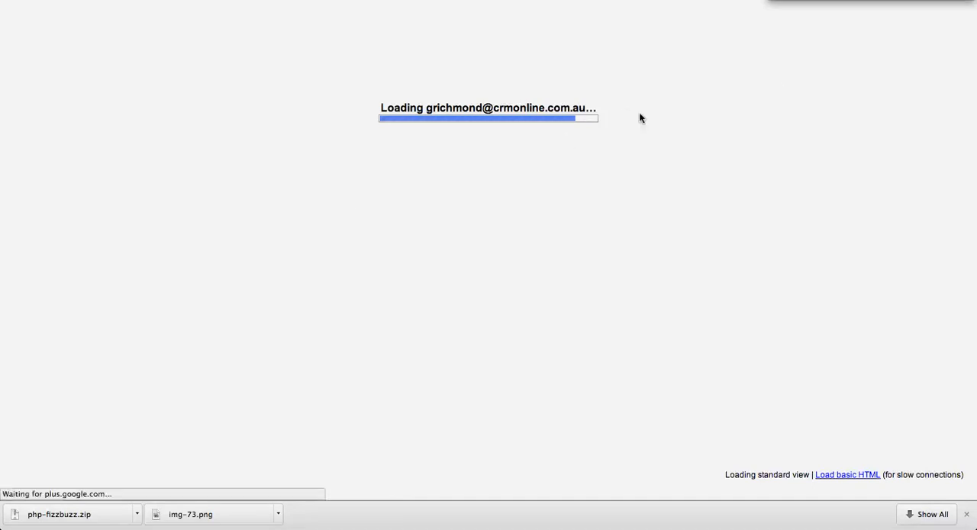
pyautogui.scroll(-3, 606, 211)
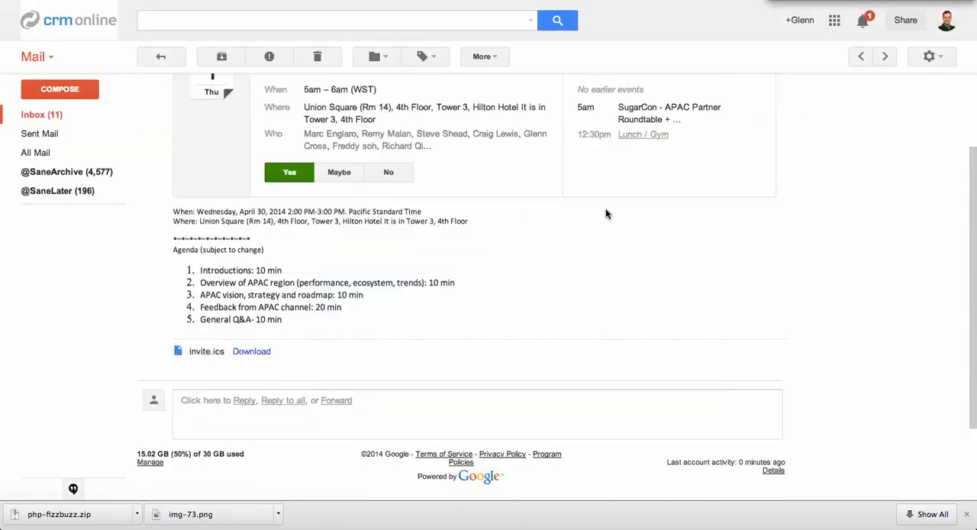
pyautogui.scroll(-3, 669, 168)
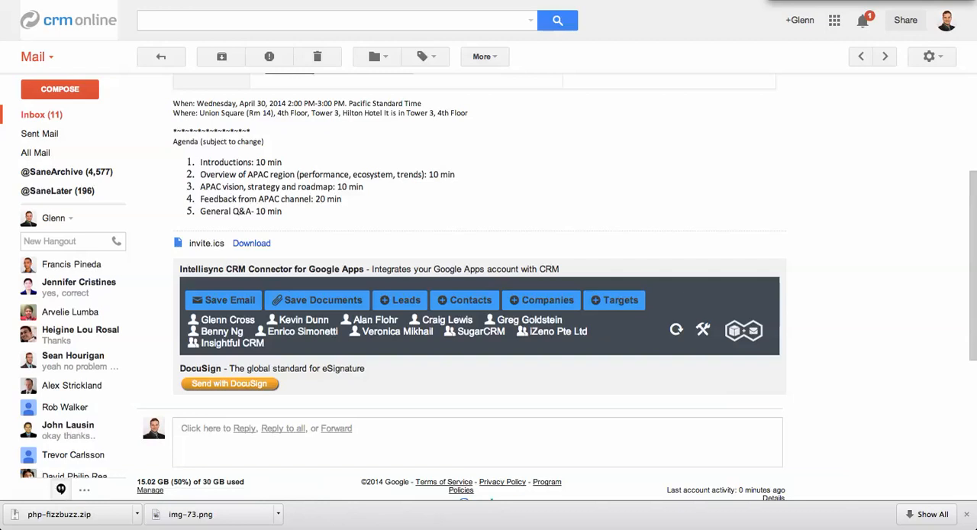
pyautogui.click(381, 98)
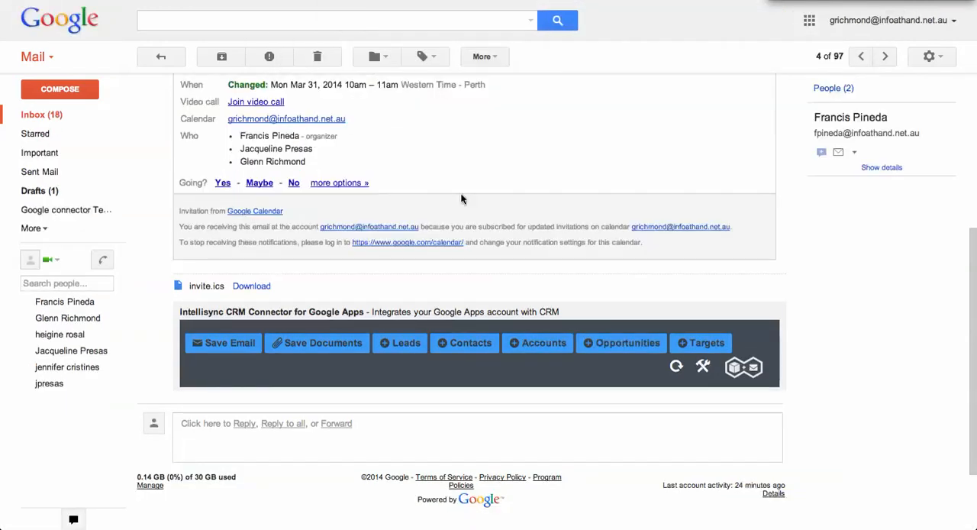
pyautogui.scroll(1, 468, 201)
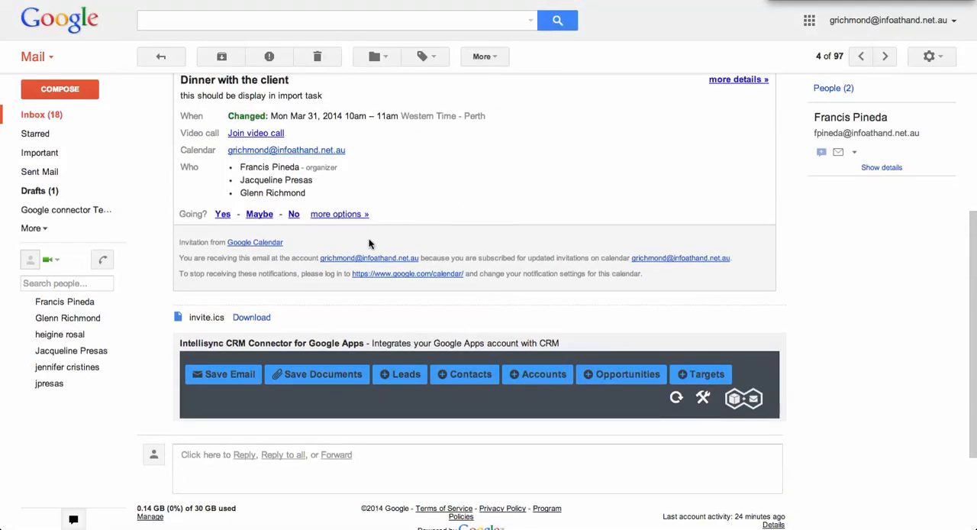
pyautogui.scroll(3, 364, 240)
pyautogui.scroll(2, 364, 240)
pyautogui.scroll(-2, 364, 240)
pyautogui.scroll(-1, 364, 240)
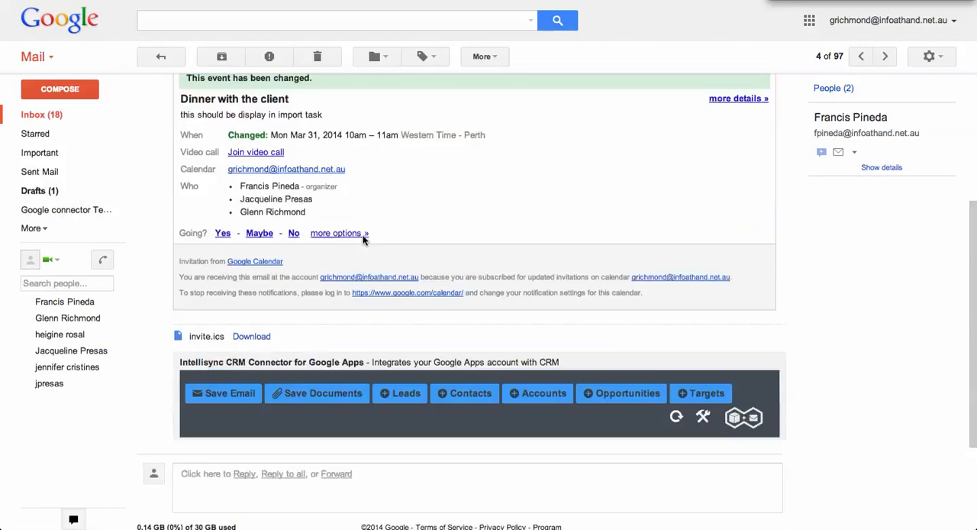
pyautogui.scroll(-1, 364, 240)
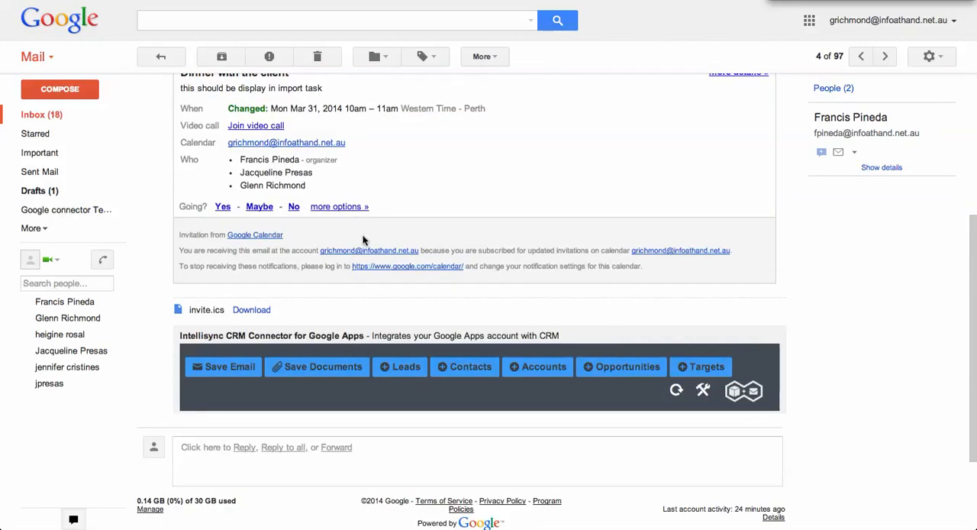
pyautogui.click(229, 367)
pyautogui.scroll(-3, 374, 279)
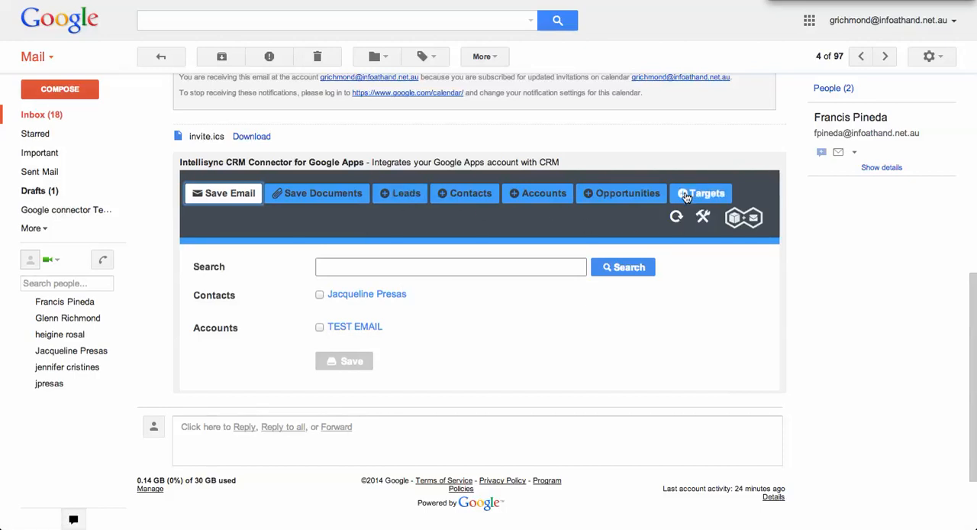
pyautogui.click(319, 296)
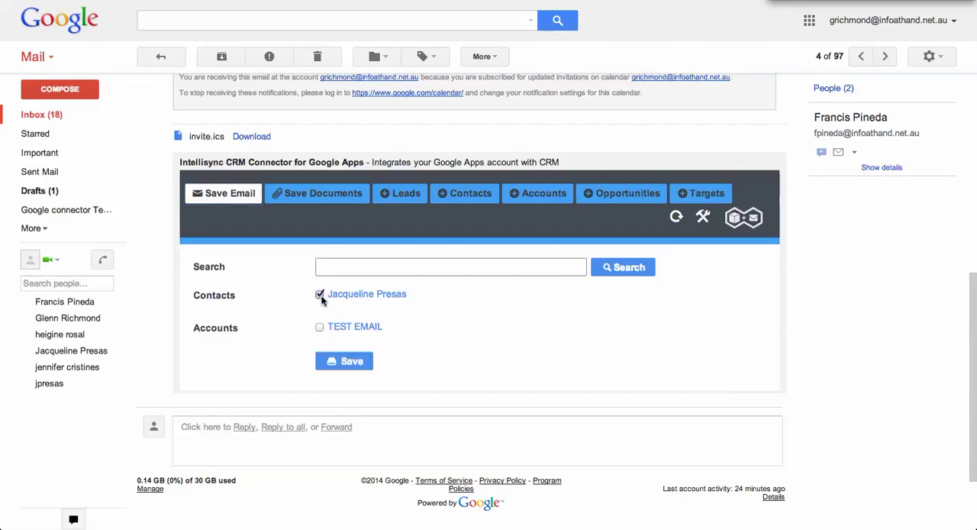
pyautogui.click(363, 364)
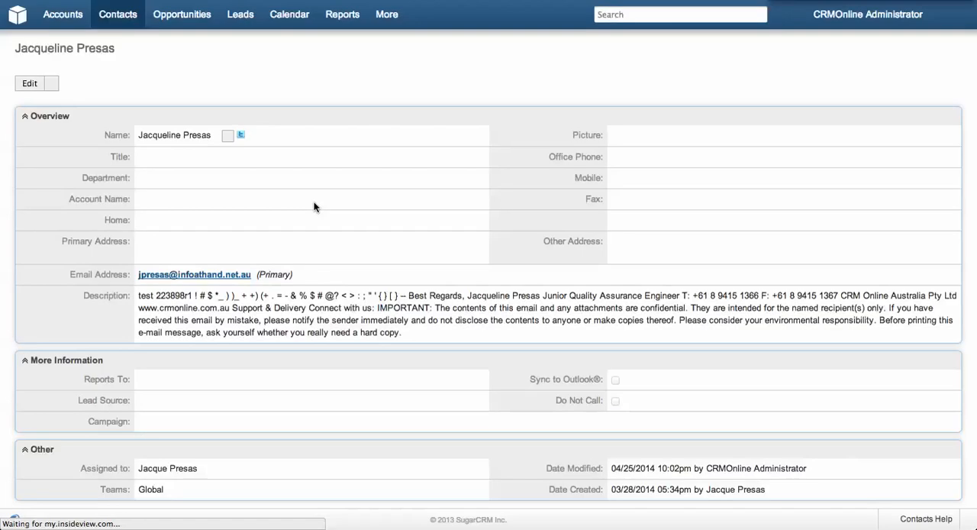
pyautogui.scroll(-2, 314, 203)
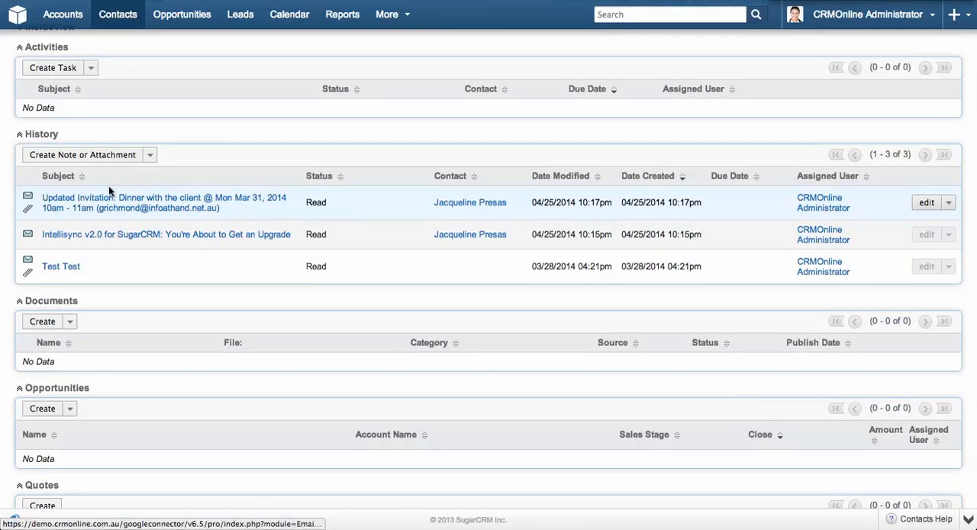
pyautogui.click(141, 203)
pyautogui.click(152, 200)
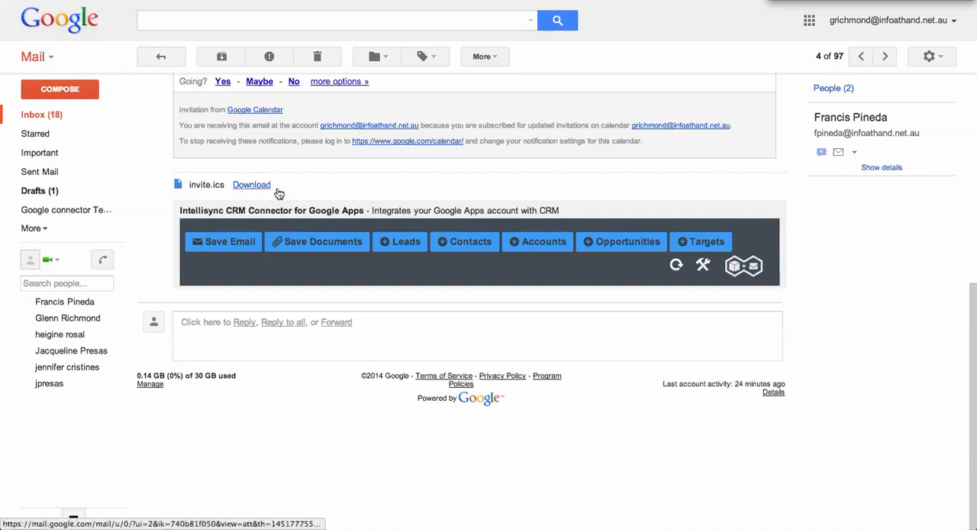
pyautogui.scroll(5, 383, 222)
pyautogui.scroll(-5, 383, 222)
# Step: Start saving the invite.ics attachment to the CRM, renamed Testdoc.ics
pyautogui.click(321, 288)
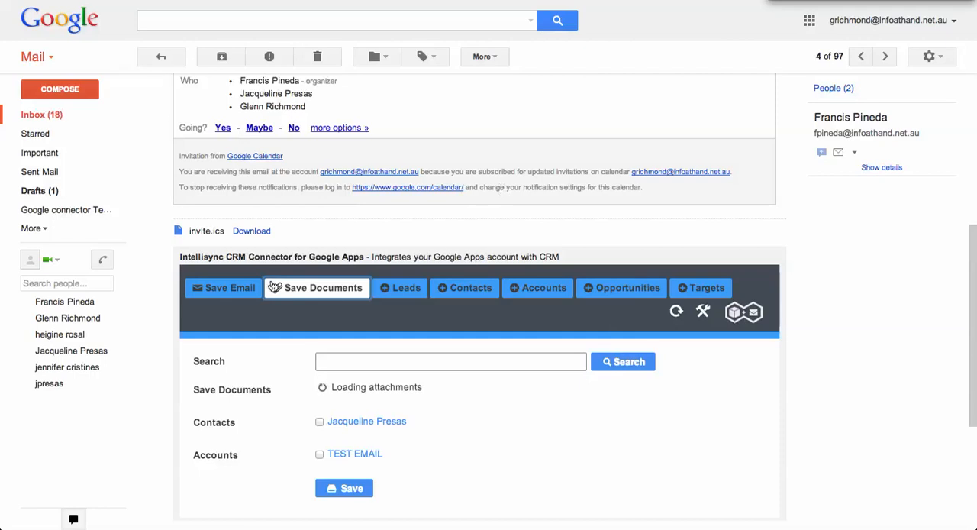
pyautogui.scroll(-2, 260, 271)
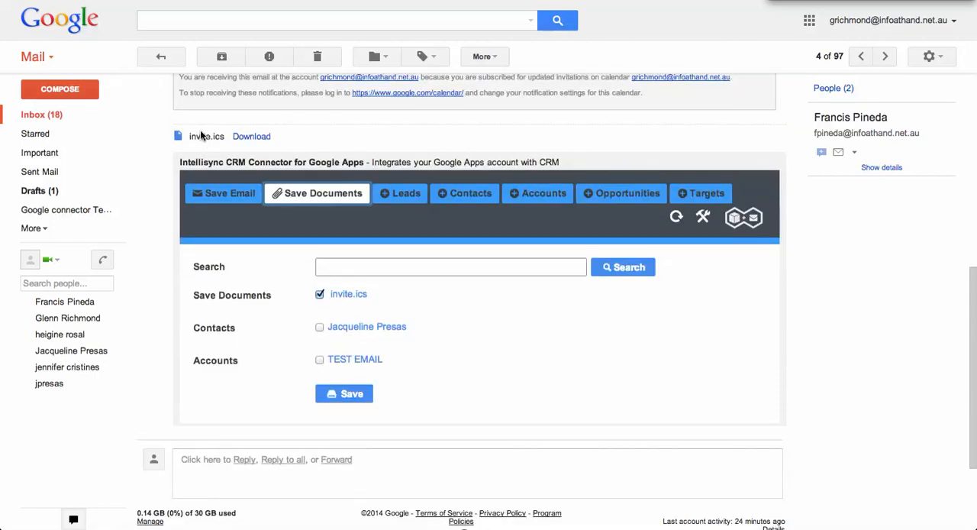
pyautogui.click(347, 297)
pyautogui.tripleClick(457, 299)
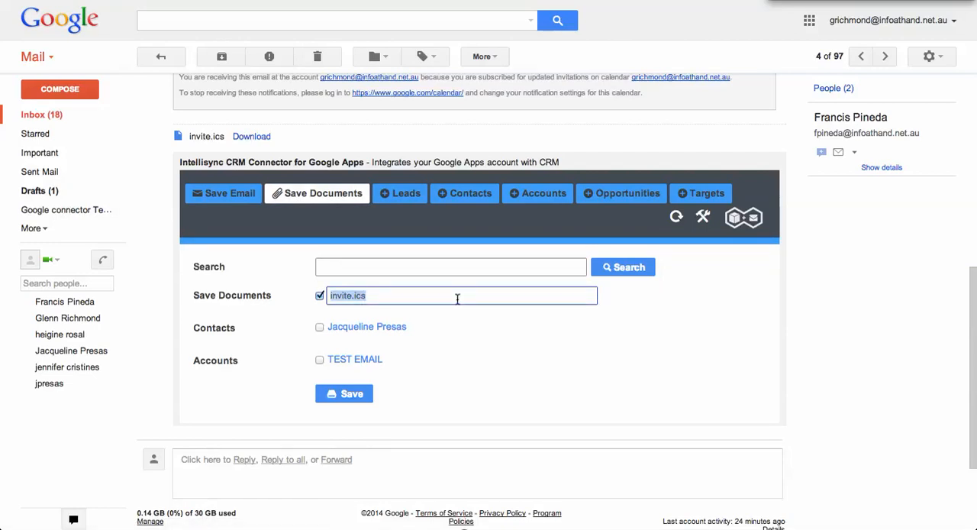
pyautogui.write('Testdo')
pyautogui.write('c')
pyautogui.press('Return')
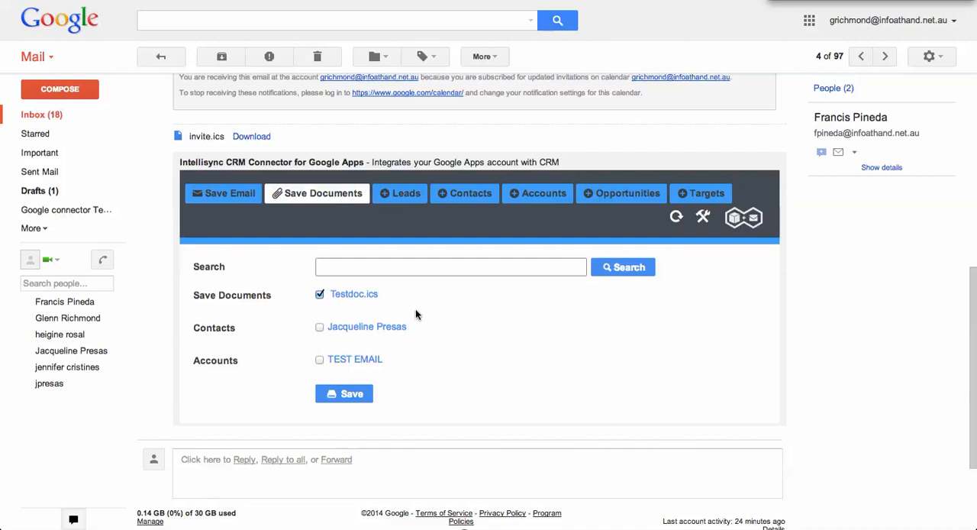
pyautogui.click(319, 327)
pyautogui.click(336, 396)
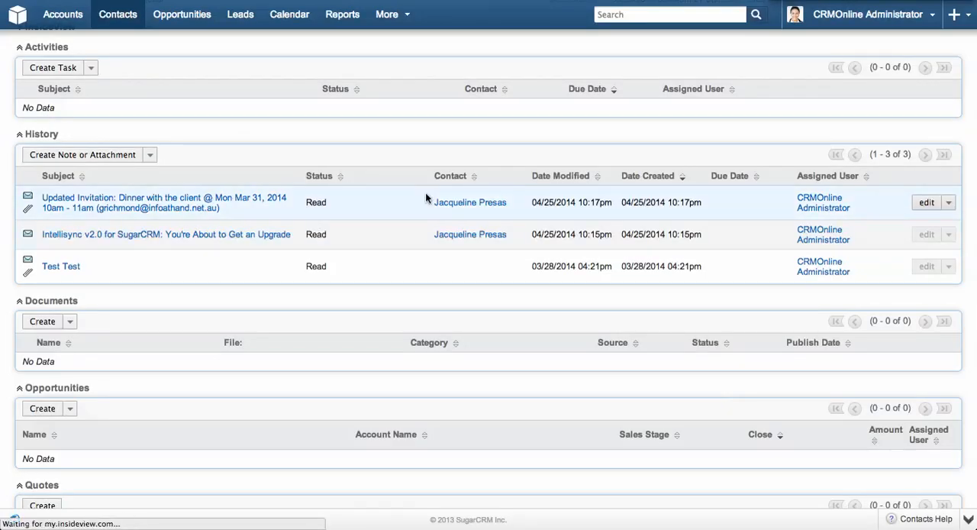
pyautogui.scroll(-10, 428, 301)
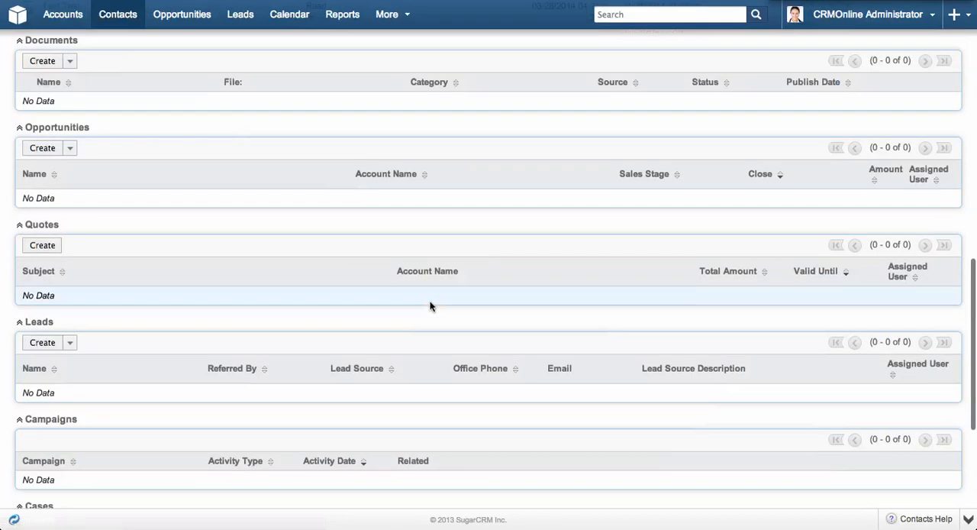
pyautogui.scroll(3, 427, 301)
pyautogui.scroll(3, 426, 303)
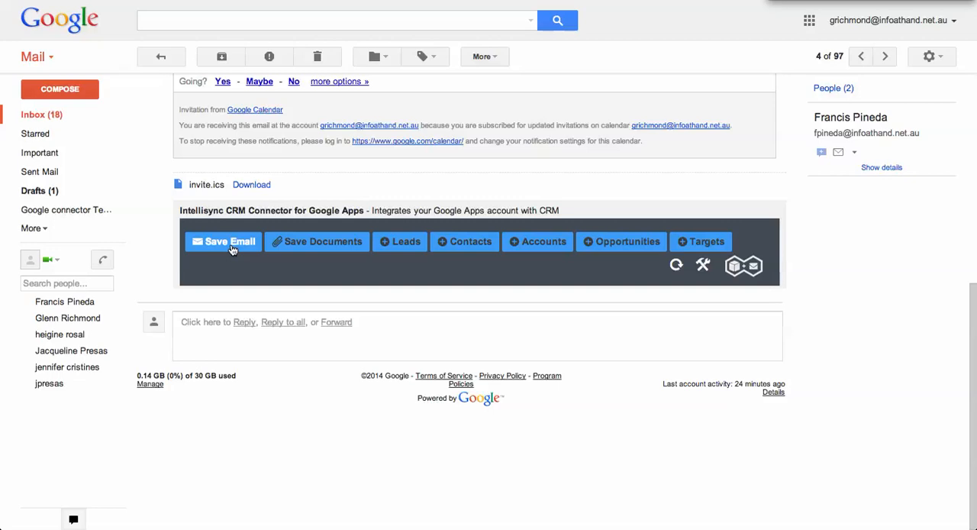
pyautogui.click(403, 241)
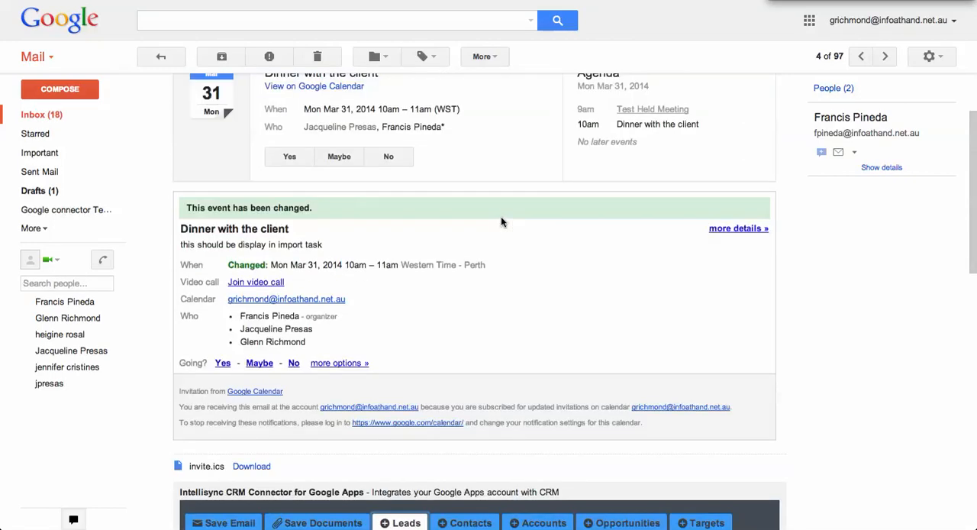
pyautogui.scroll(-3, 500, 216)
pyautogui.scroll(-2, 500, 216)
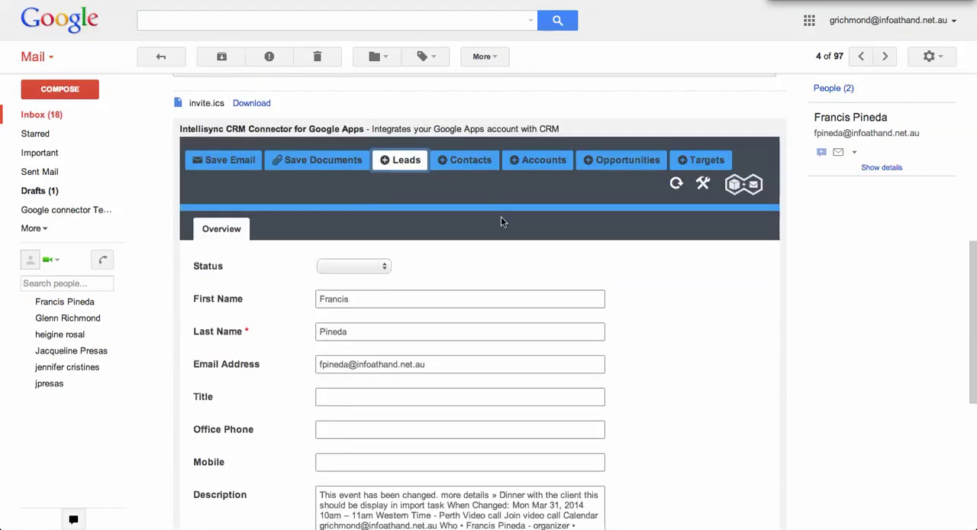
pyautogui.click(377, 298)
pyautogui.click(377, 267)
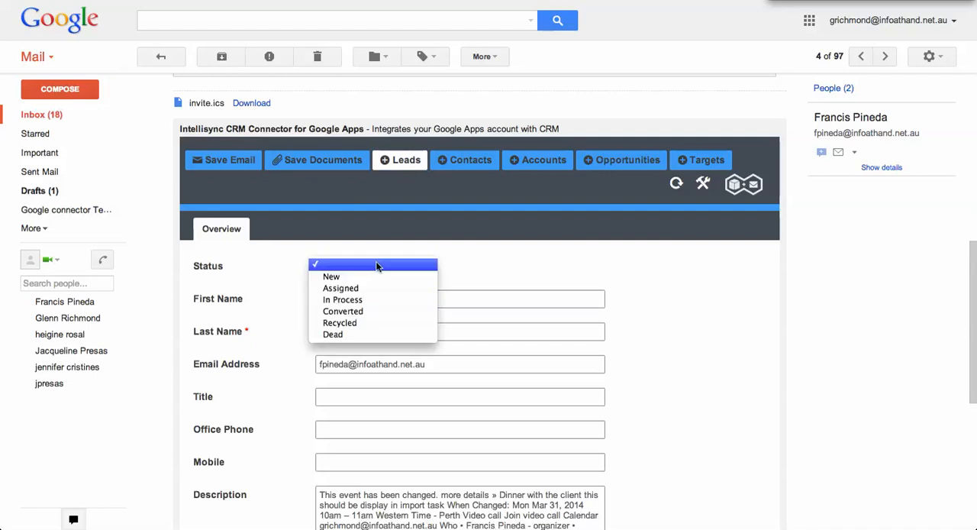
pyautogui.click(592, 264)
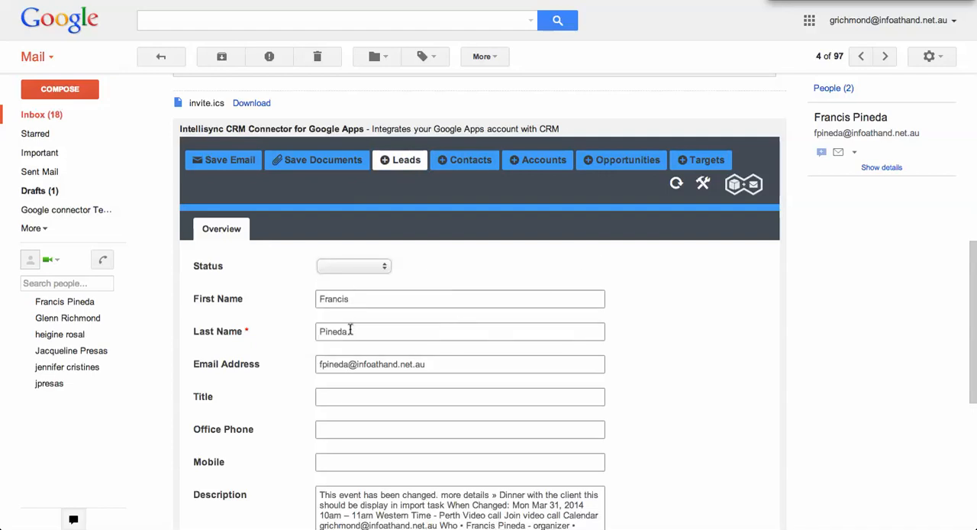
pyautogui.scroll(-3, 545, 352)
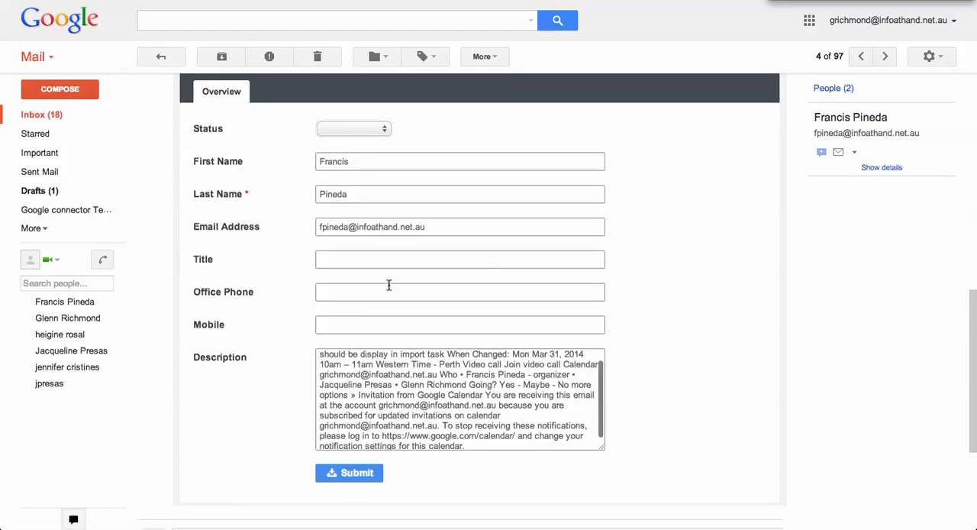
pyautogui.scroll(2, 391, 391)
pyautogui.scroll(3, 391, 391)
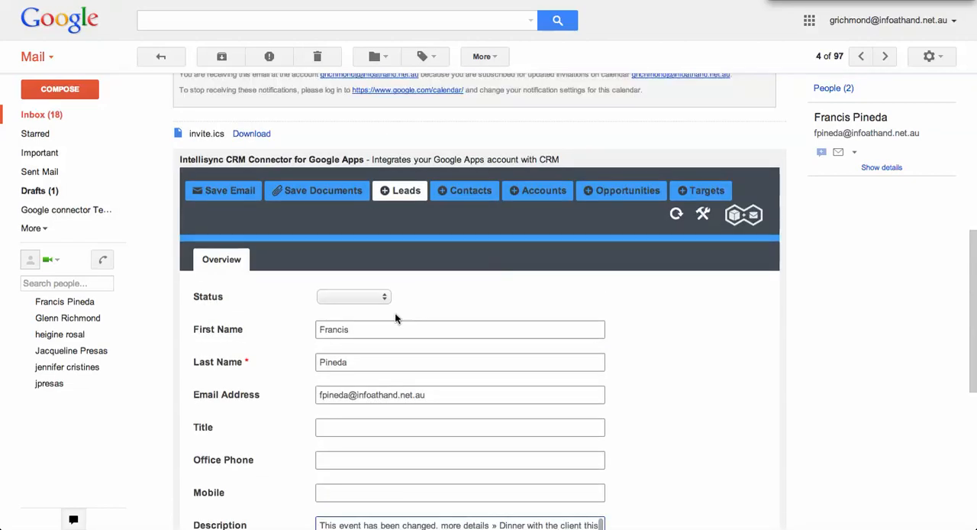
pyautogui.click(377, 300)
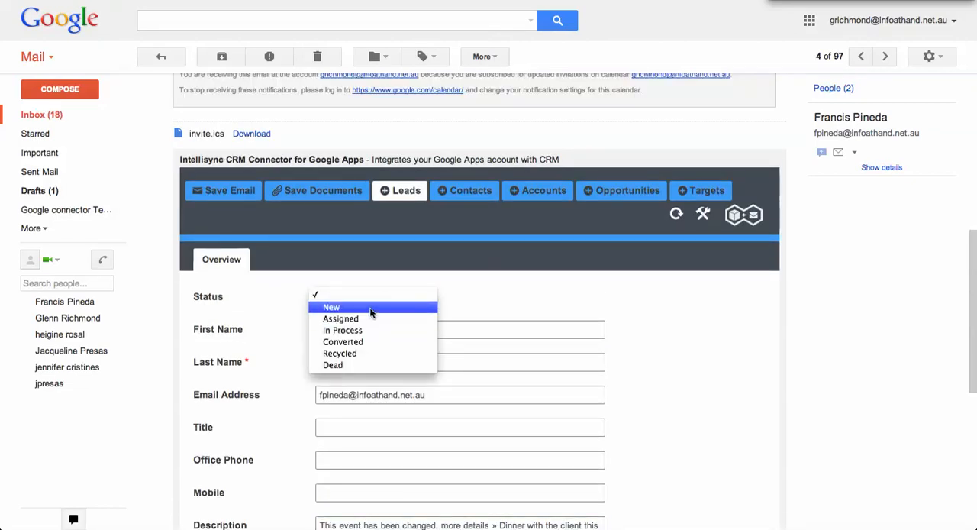
pyautogui.click(370, 307)
pyautogui.scroll(-5, 305, 366)
pyautogui.click(382, 395)
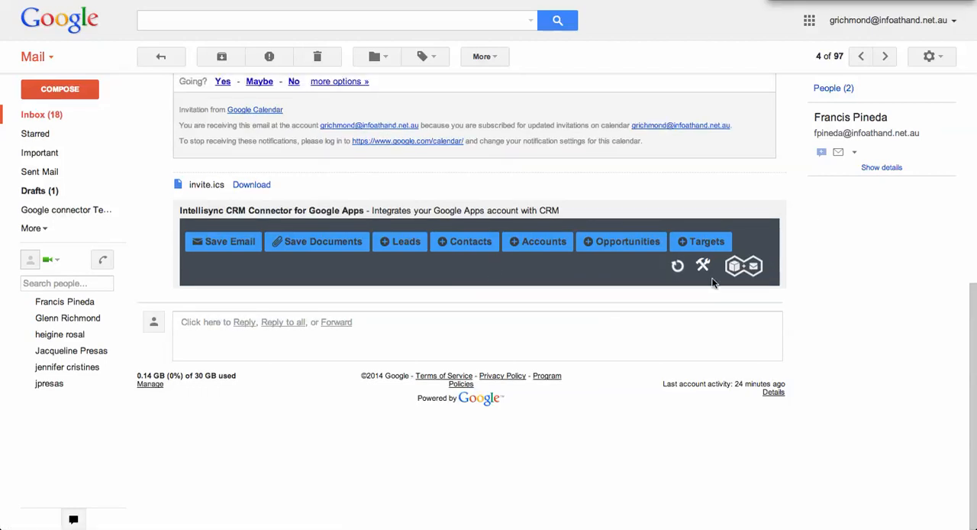
# Step: Refresh the gadget layouts and cycle through Leads, Contacts, Accounts, Opportunities, ending on the Contacts form
pyautogui.click(678, 267)
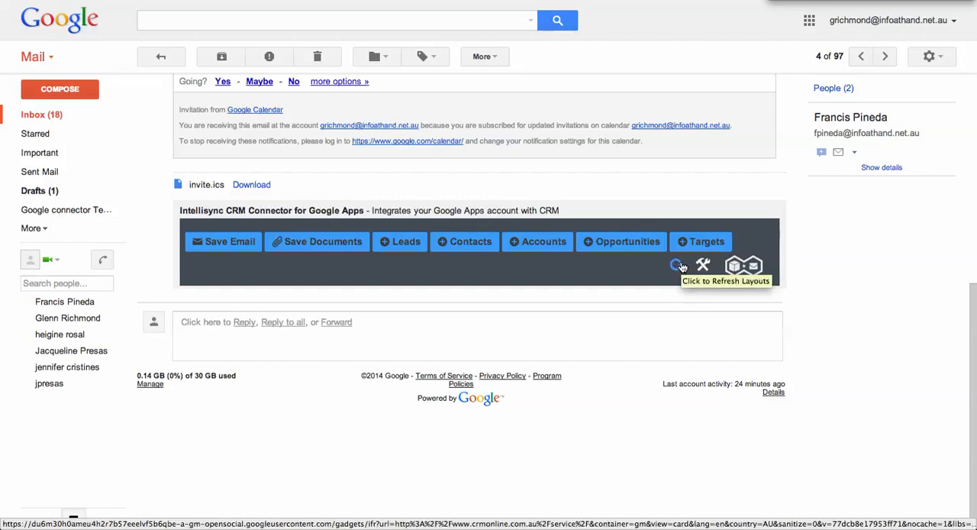
pyautogui.click(420, 244)
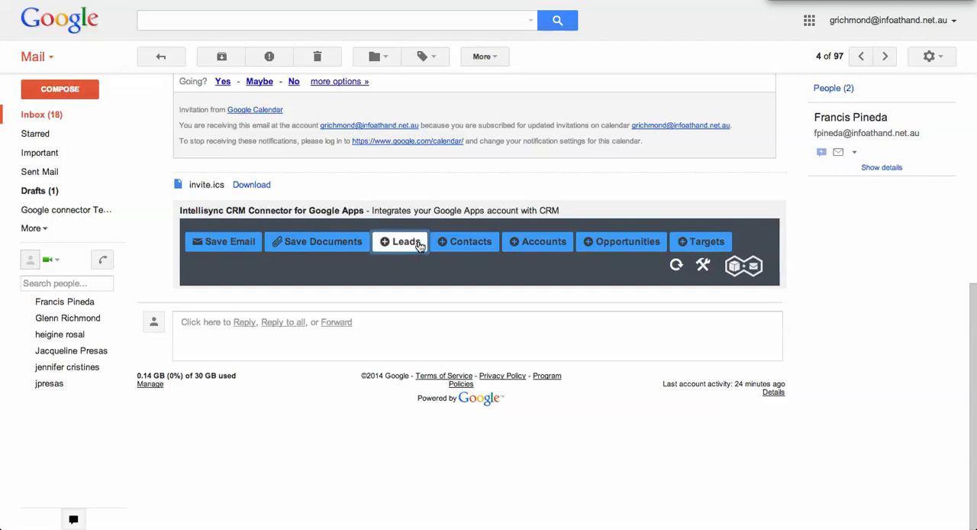
pyautogui.scroll(-1, 453, 329)
pyautogui.scroll(3, 453, 329)
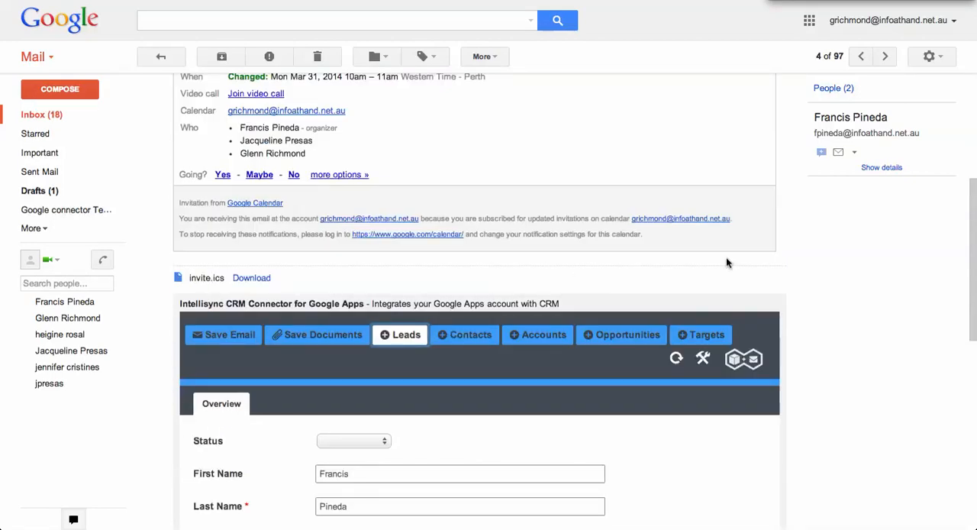
pyautogui.click(461, 336)
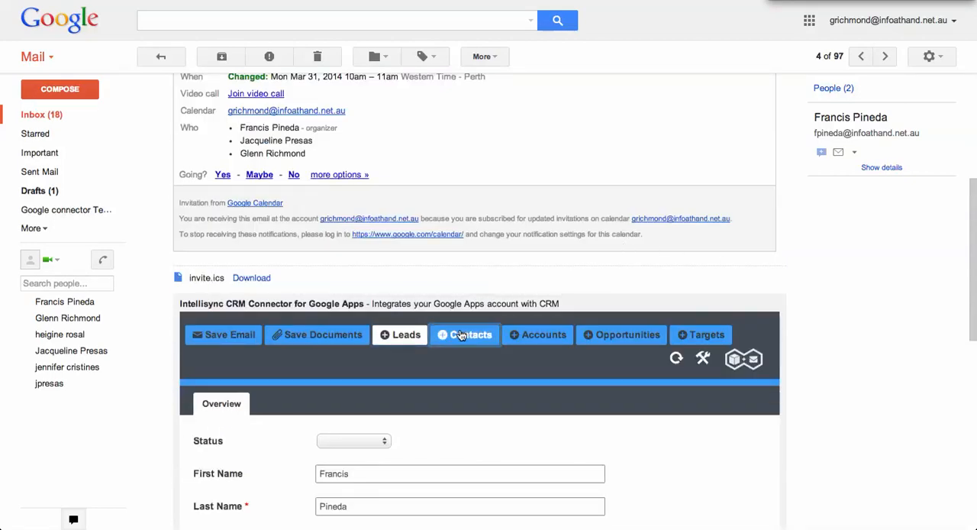
pyautogui.click(538, 337)
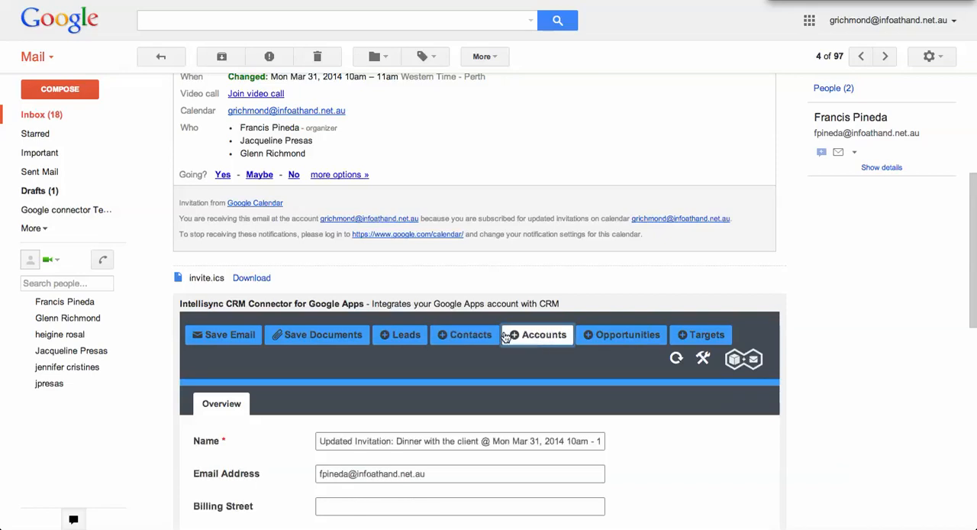
pyautogui.scroll(-1, 538, 259)
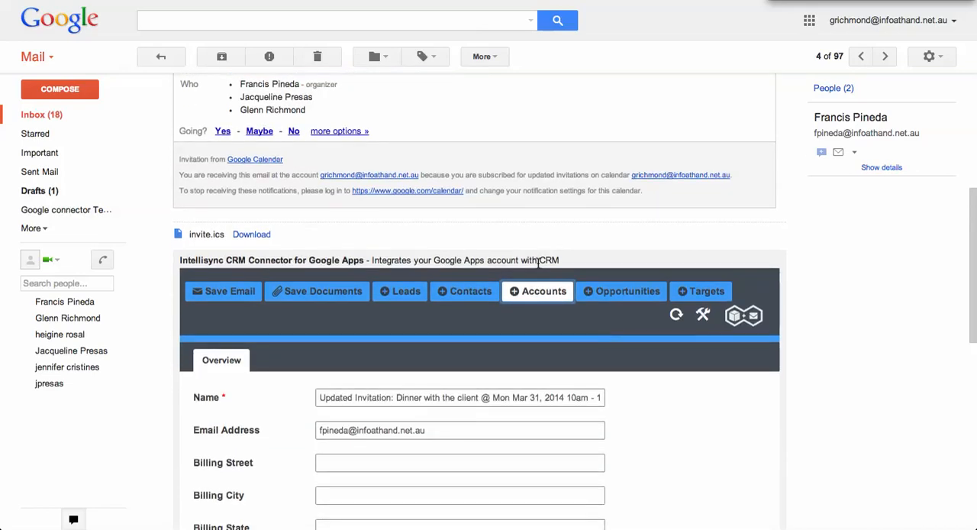
pyautogui.click(624, 295)
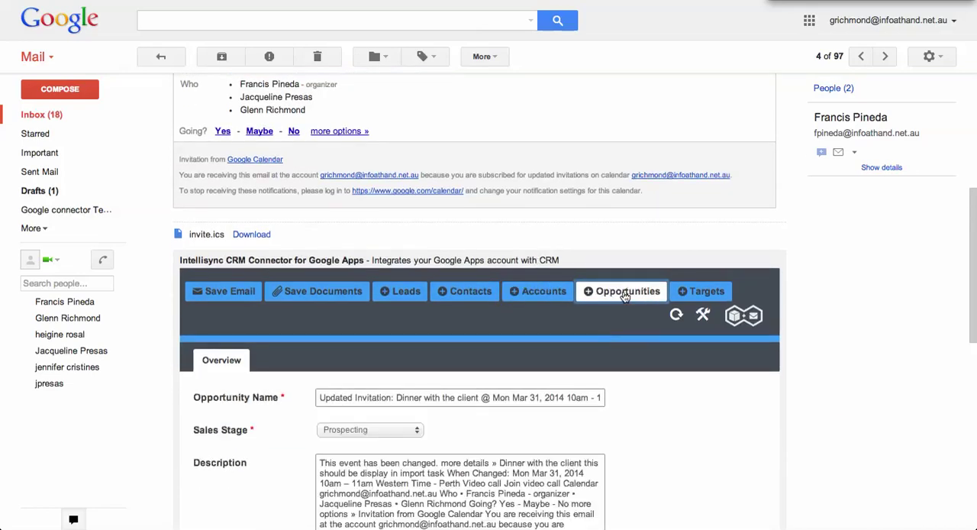
pyautogui.click(404, 291)
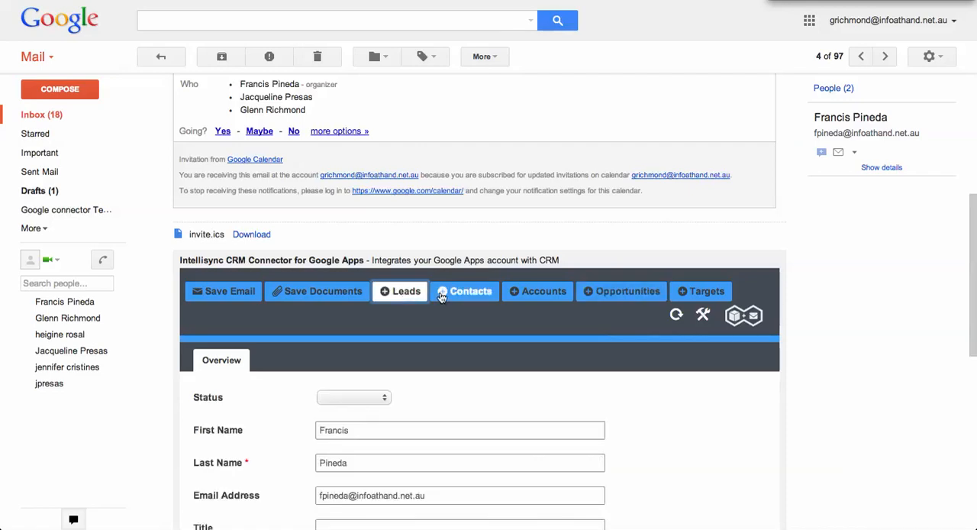
pyautogui.click(465, 291)
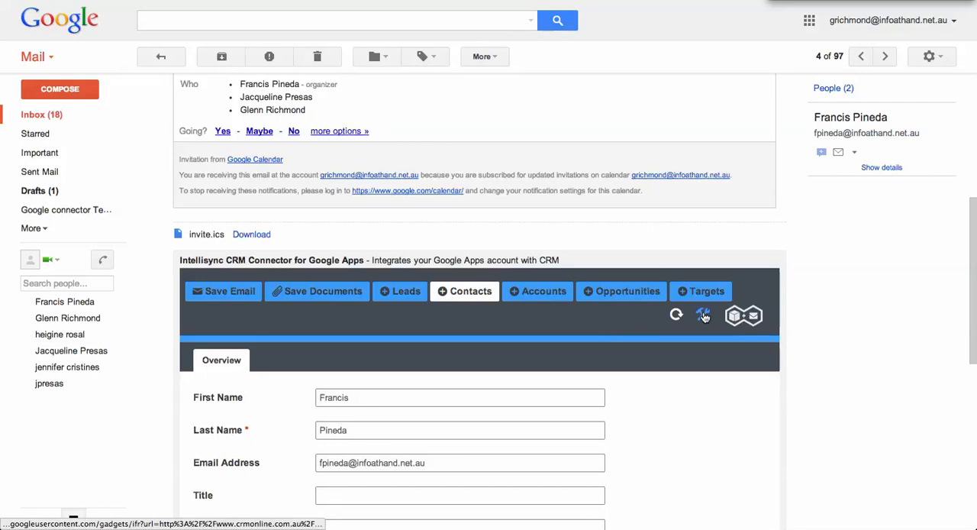
# Step: Review the SugarCRM URL and Username on the configuration dashboard, then show Configure Email settings
pyautogui.click(703, 316)
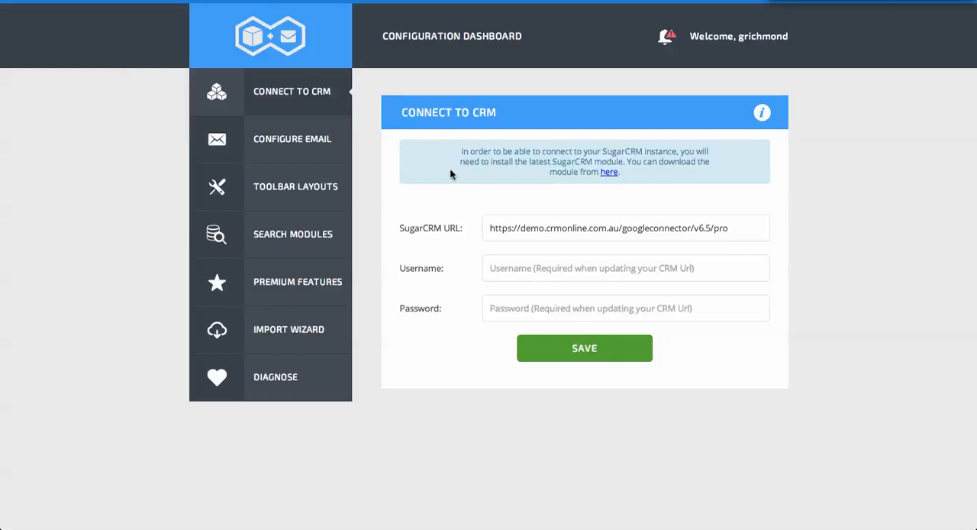
pyautogui.click(732, 227)
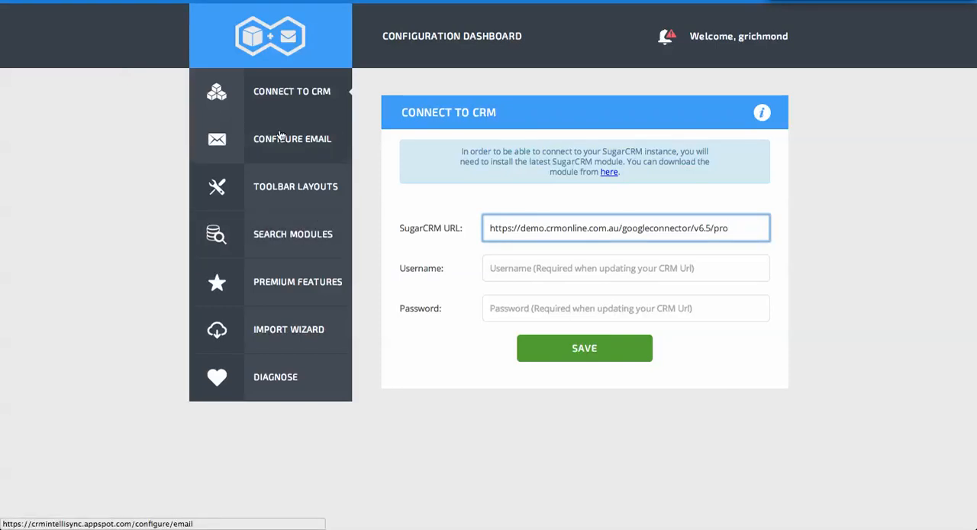
pyautogui.click(518, 272)
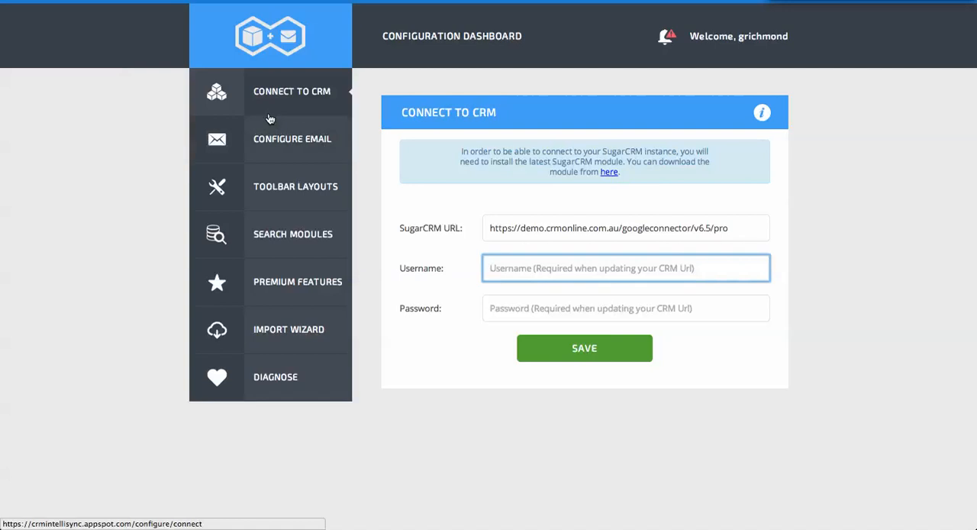
pyautogui.click(281, 144)
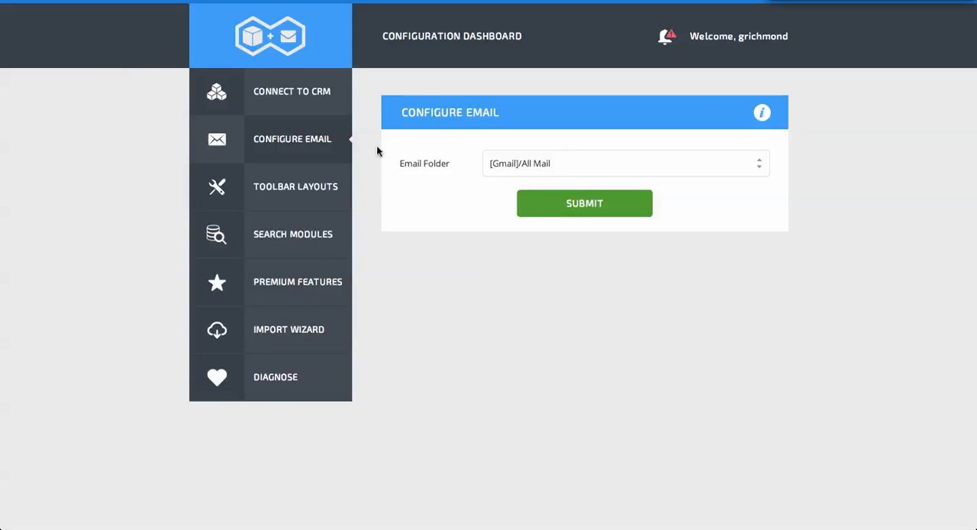
# Step: Show the Toolbar Layouts list and expand the Targets and Cases layouts
pyautogui.click(293, 188)
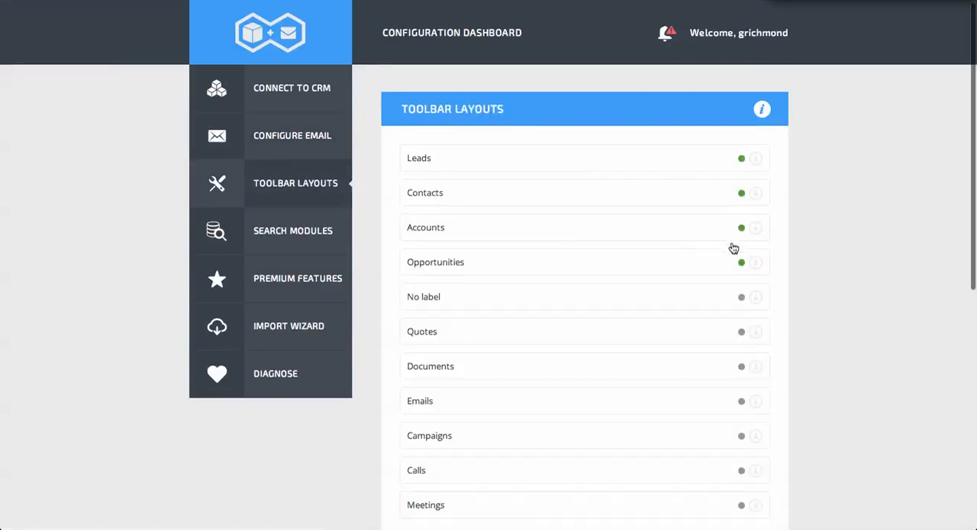
pyautogui.scroll(-3, 731, 246)
pyautogui.scroll(-3, 733, 246)
pyautogui.scroll(5, 734, 246)
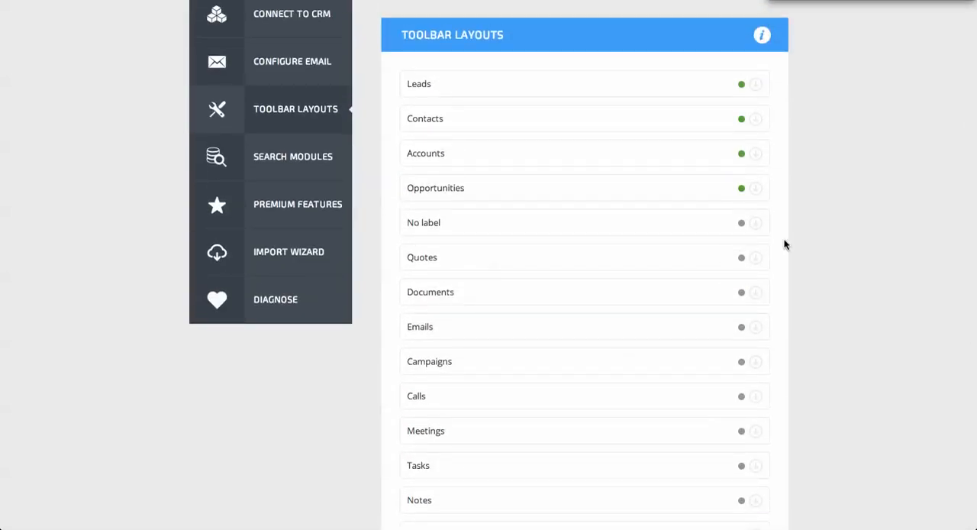
pyautogui.scroll(-2, 784, 244)
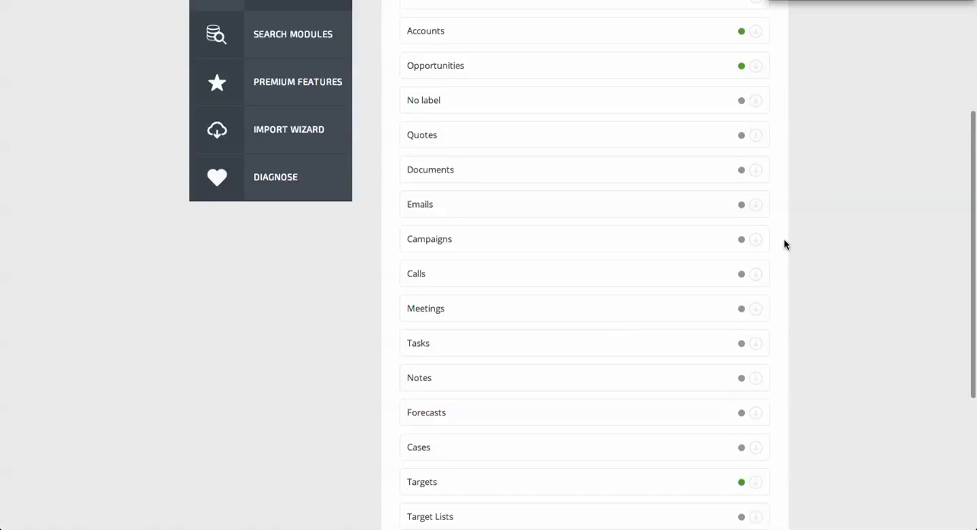
pyautogui.scroll(1, 785, 244)
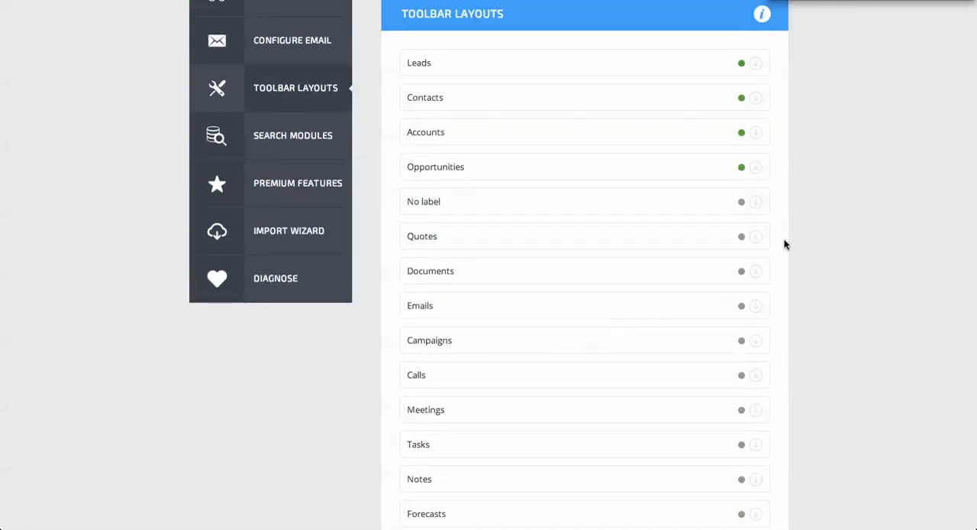
pyautogui.scroll(-3, 785, 244)
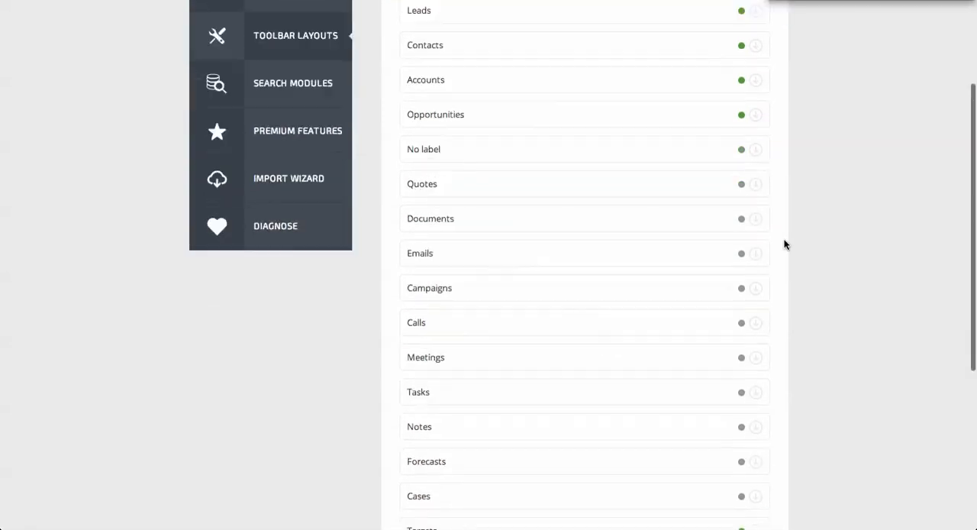
pyautogui.scroll(5, 729, 319)
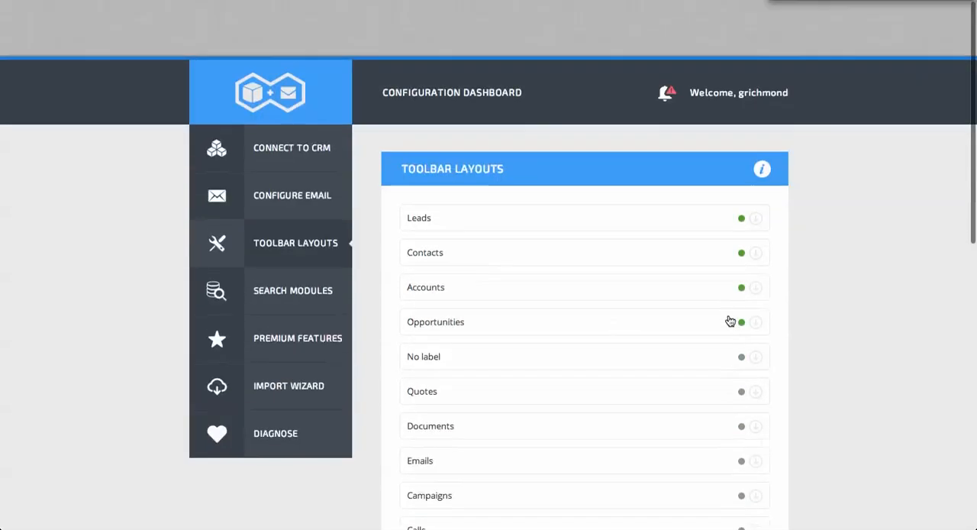
pyautogui.scroll(-6, 754, 273)
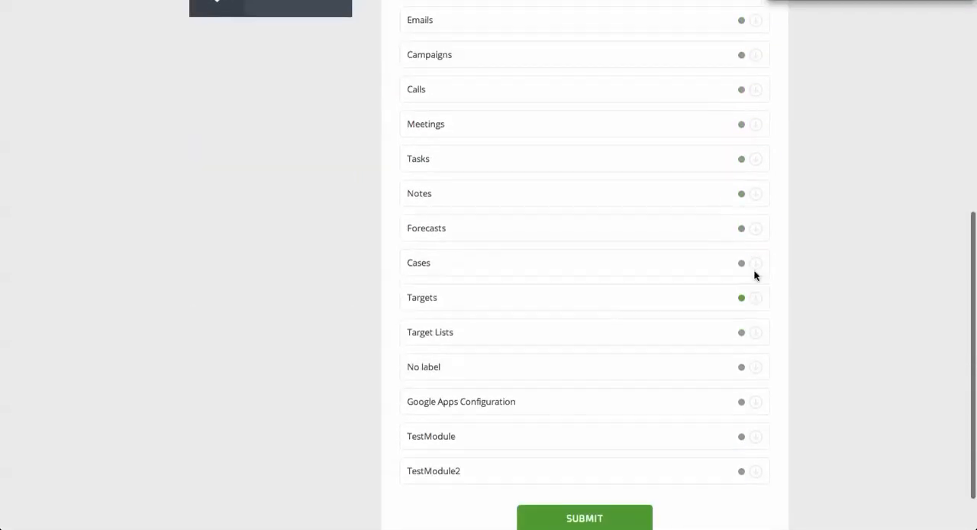
pyautogui.click(756, 244)
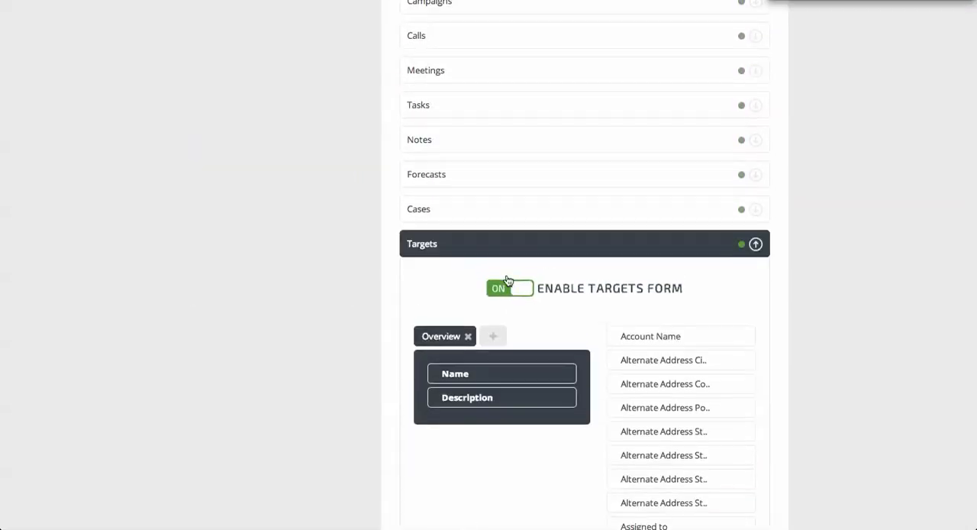
pyautogui.scroll(1, 674, 338)
pyautogui.scroll(2, 675, 340)
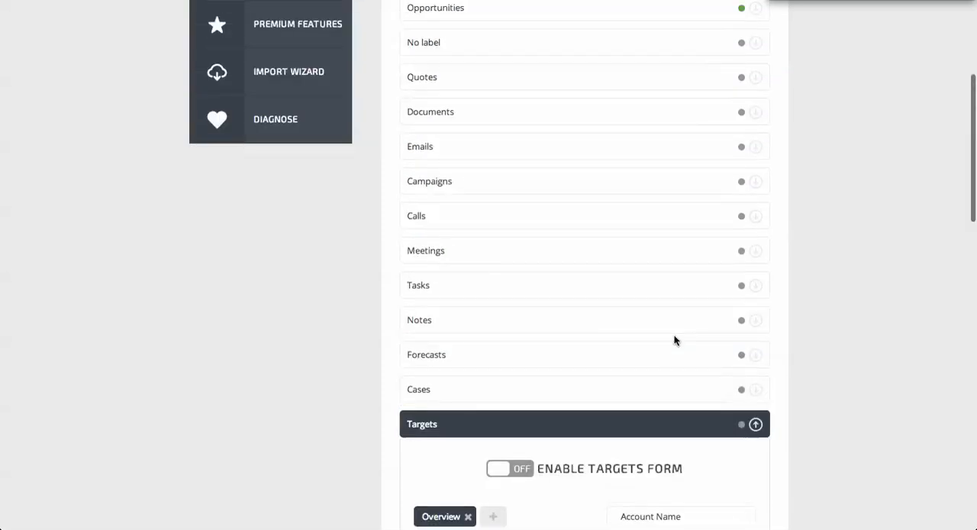
pyautogui.click(756, 388)
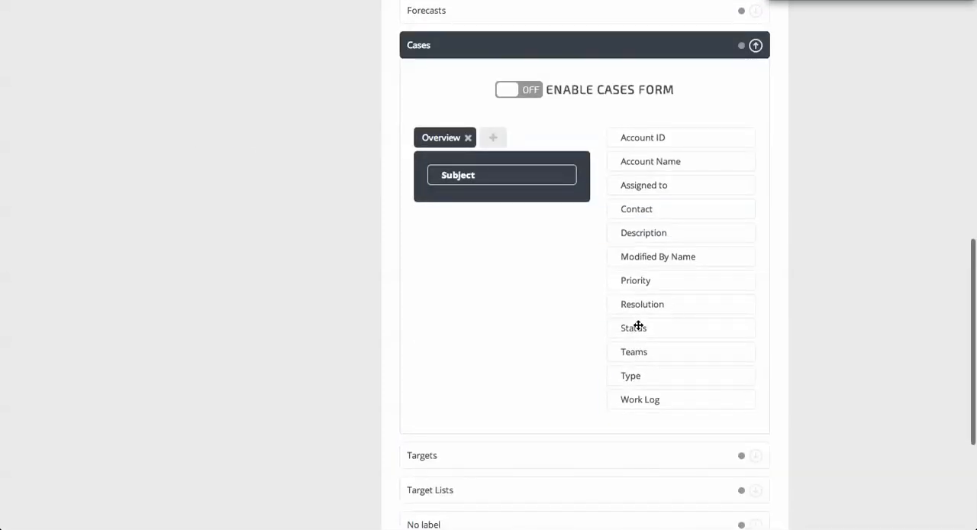
# Step: Add Status, Description, Contact, Account Name and Priority to the Cases Overview layout
pyautogui.moveTo(636, 325); pyautogui.dragTo(513, 175)
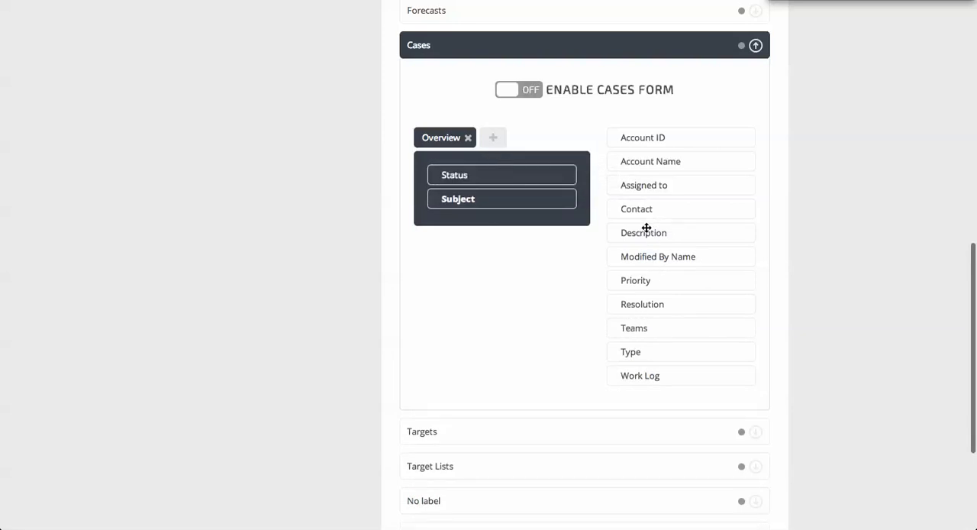
pyautogui.moveTo(645, 229)
pyautogui.mouseDown()
pyautogui.moveTo(483, 178)
pyautogui.moveTo(479, 229)
pyautogui.mouseUp()
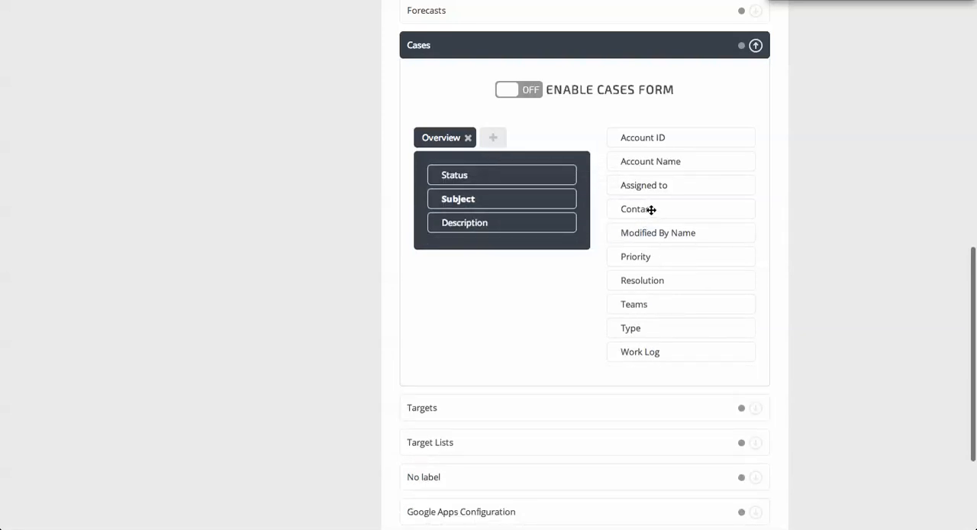
pyautogui.moveTo(651, 209); pyautogui.dragTo(549, 194)
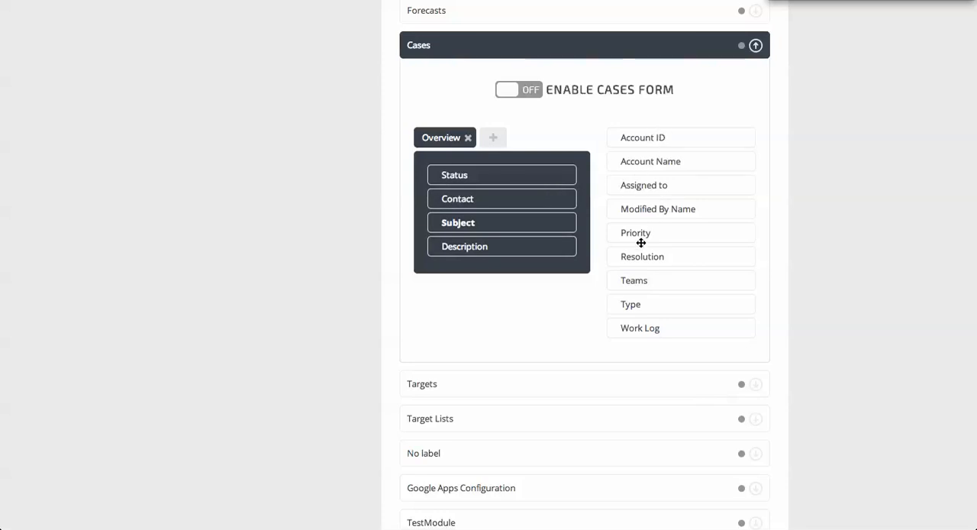
pyautogui.moveTo(679, 161); pyautogui.dragTo(538, 204)
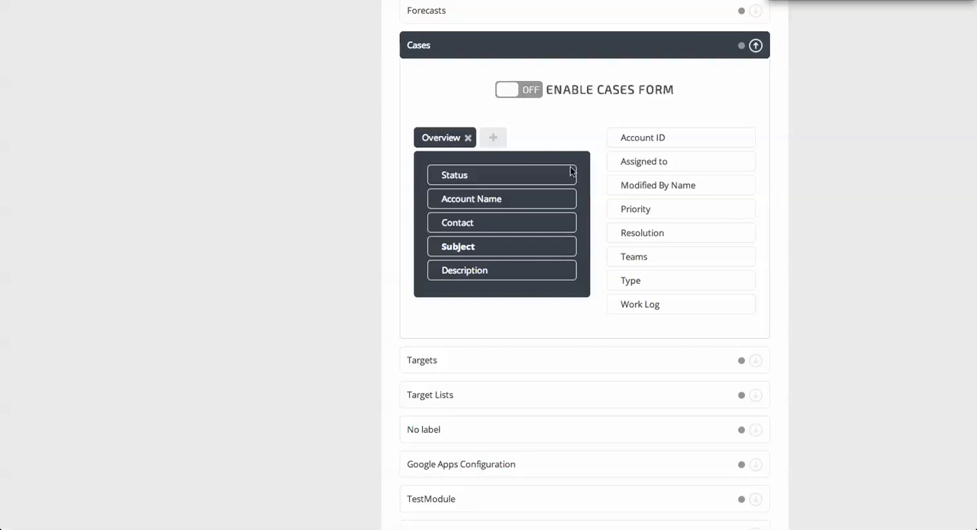
pyautogui.moveTo(625, 208); pyautogui.dragTo(484, 181)
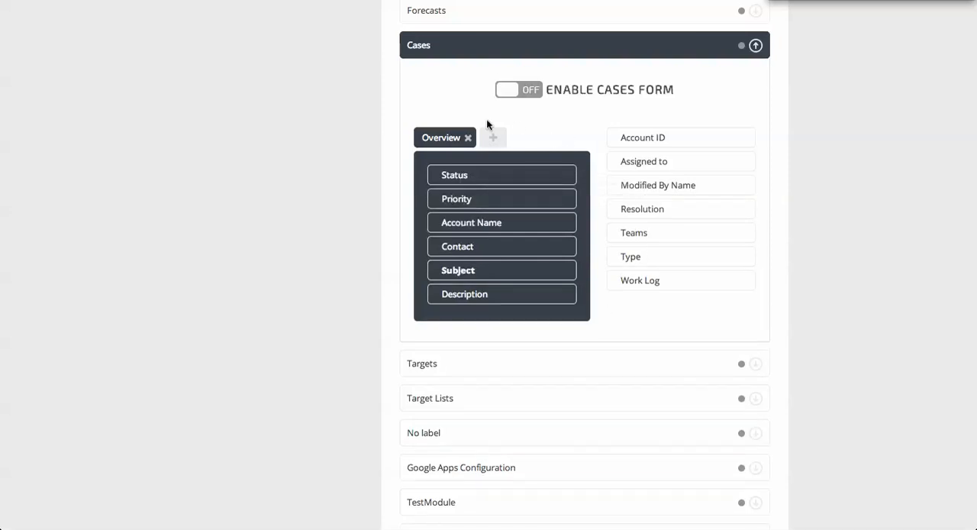
# Step: Add an Ownership tab holding Assigned to, enable the Cases form and save the layout
pyautogui.click(493, 137)
pyautogui.doubleClick(510, 139)
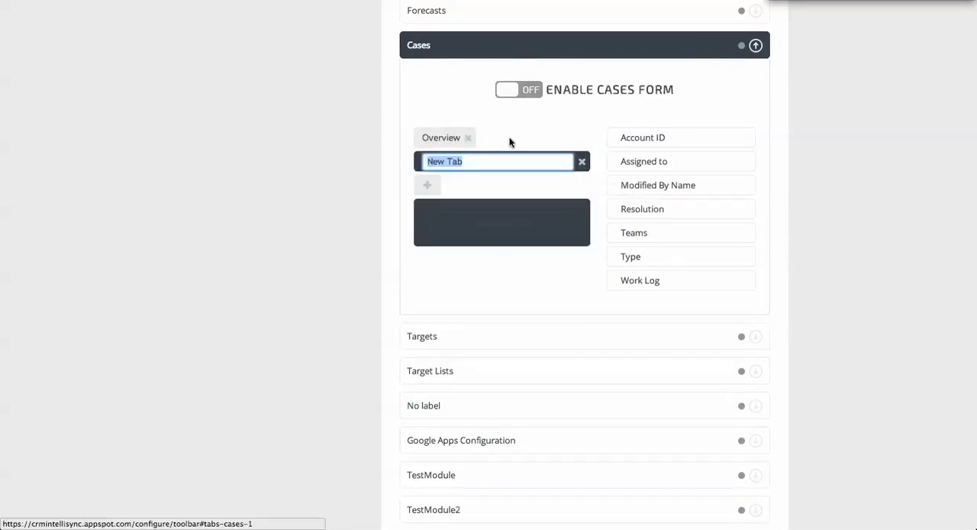
pyautogui.write('Ownership')
pyautogui.press('Return')
pyautogui.moveTo(664, 159); pyautogui.dragTo(466, 175)
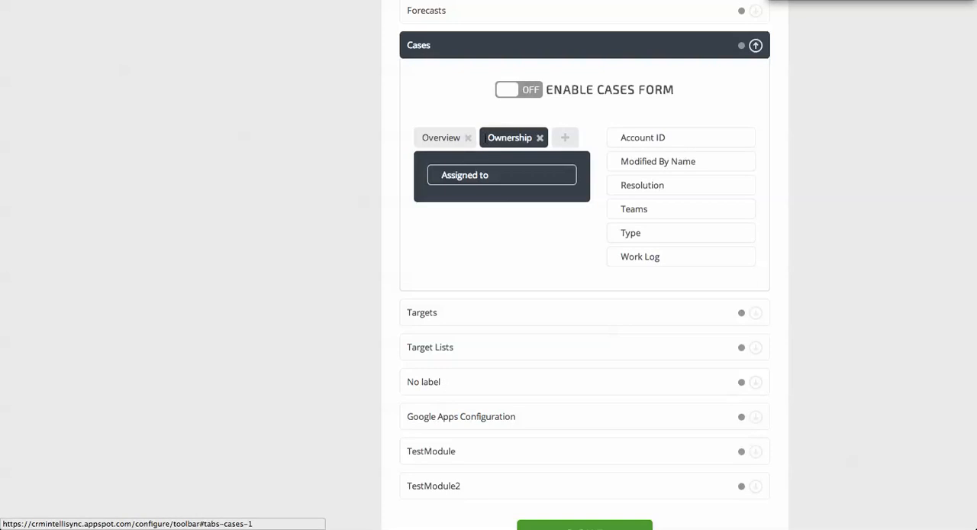
pyautogui.click(445, 130)
pyautogui.click(506, 92)
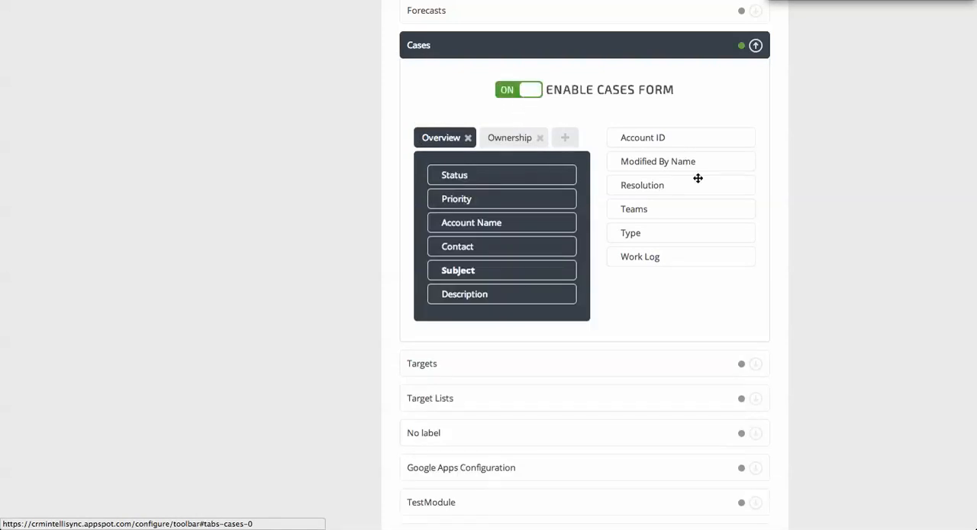
pyautogui.scroll(-3, 696, 176)
pyautogui.click(537, 467)
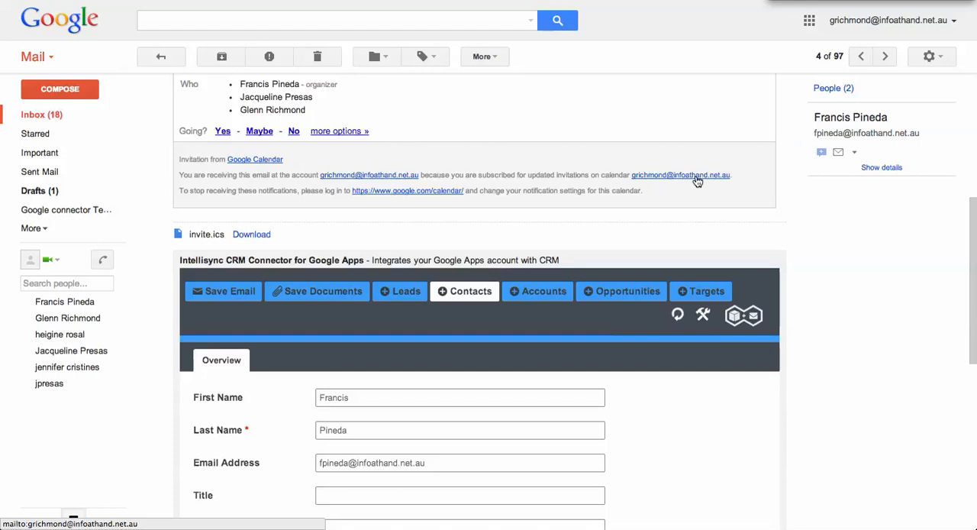
# Step: Reload the Gmail connector so Cases appears, and start a case from the email
pyautogui.click(676, 316)
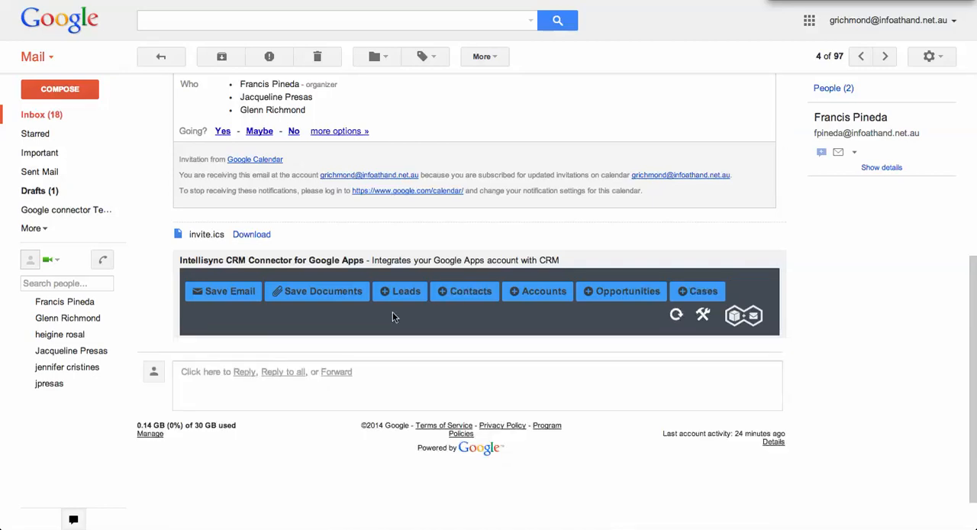
pyautogui.click(698, 291)
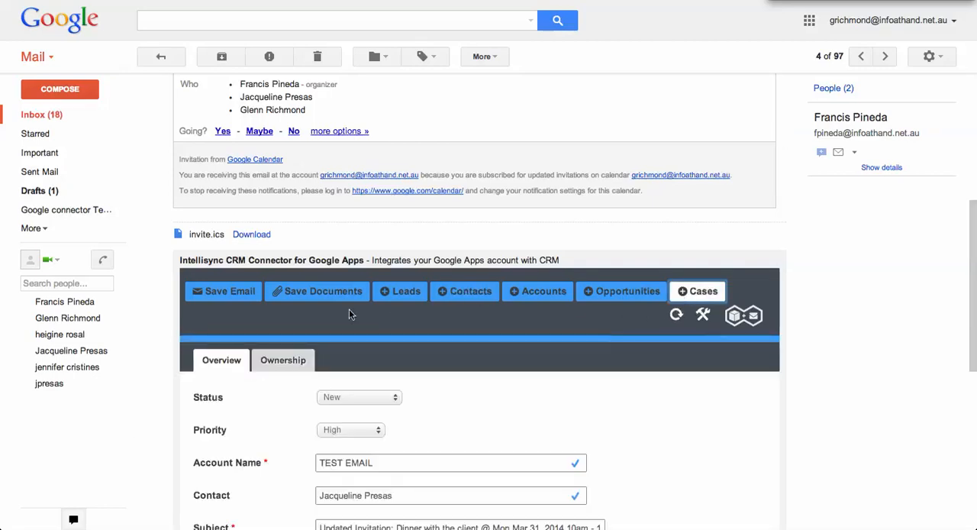
pyautogui.scroll(-3, 349, 308)
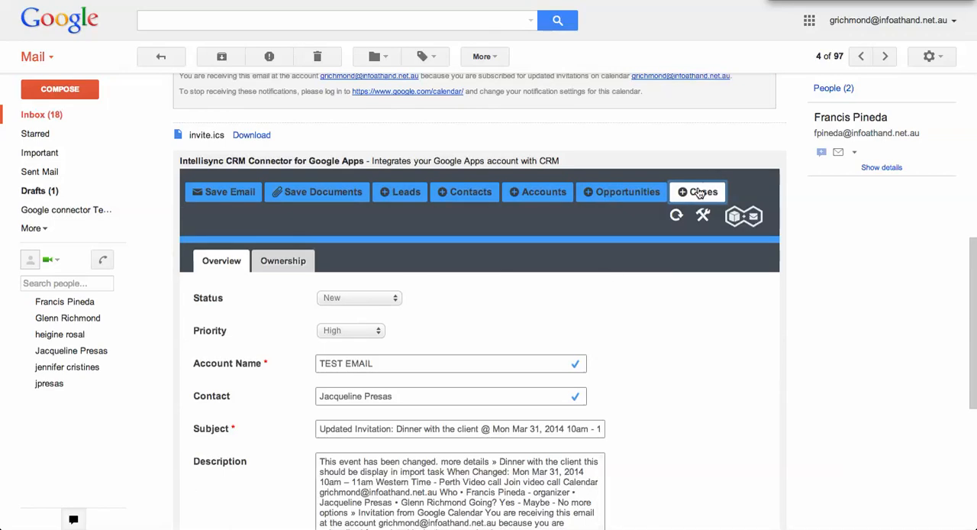
pyautogui.scroll(-5, 697, 275)
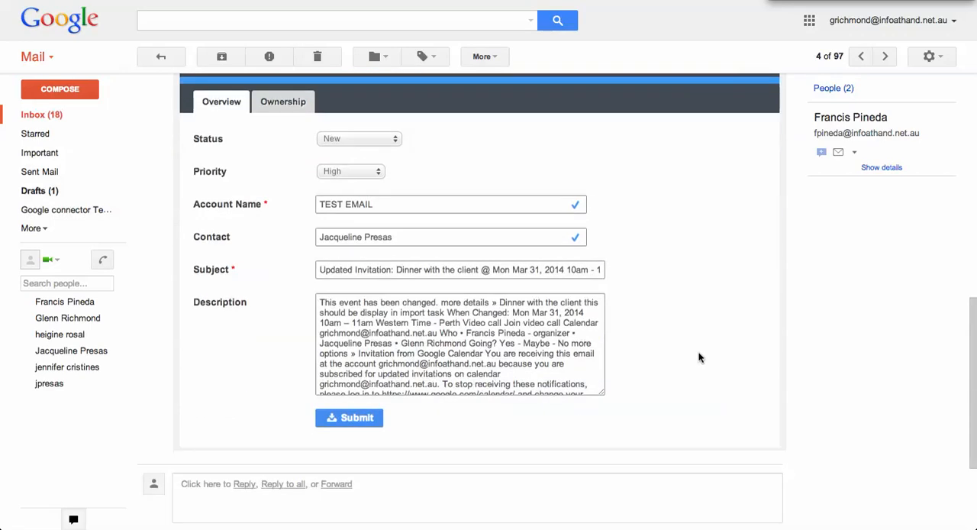
pyautogui.click(289, 97)
pyautogui.click(217, 192)
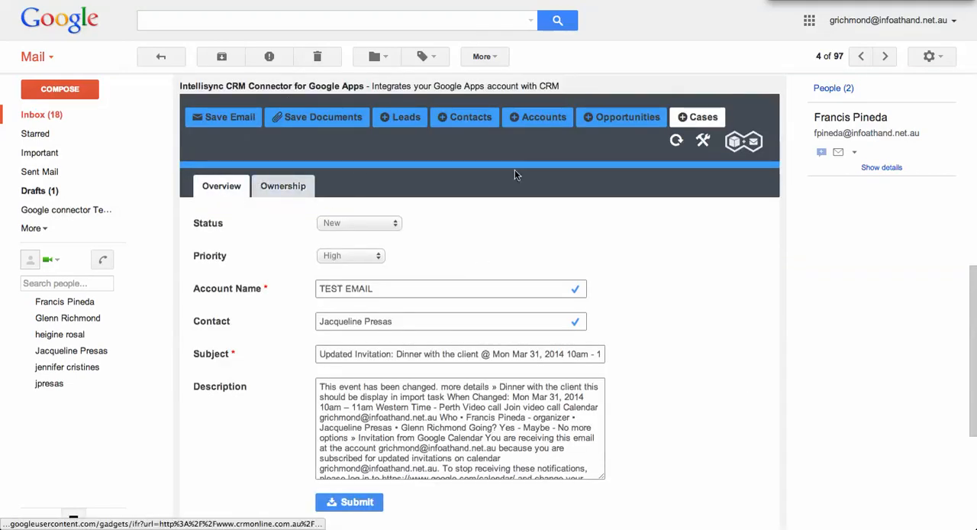
pyautogui.scroll(-3, 672, 243)
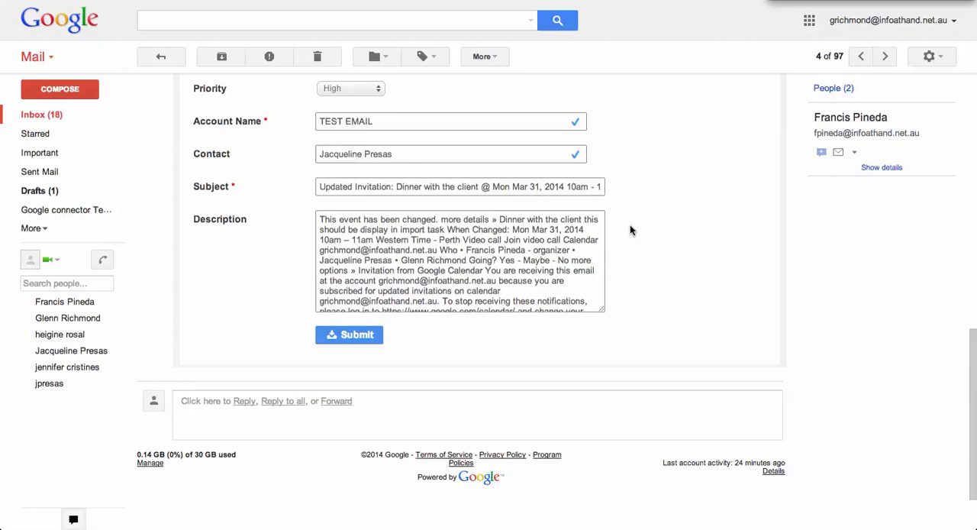
pyautogui.scroll(2, 630, 229)
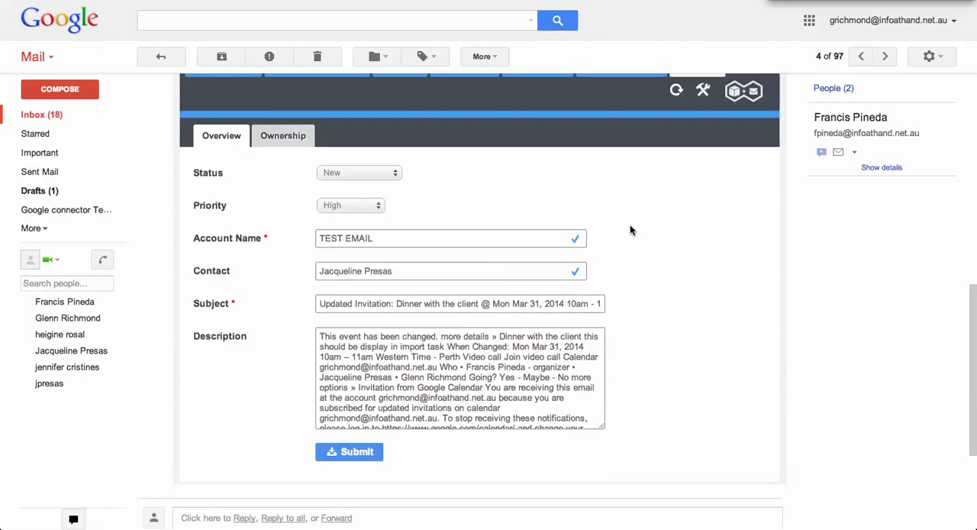
pyautogui.click(451, 302)
pyautogui.click(441, 266)
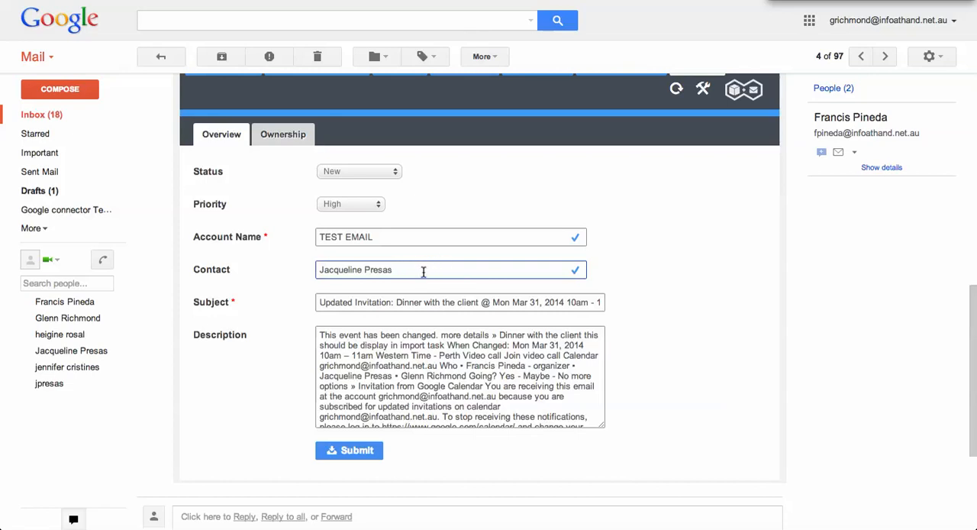
pyautogui.click(380, 231)
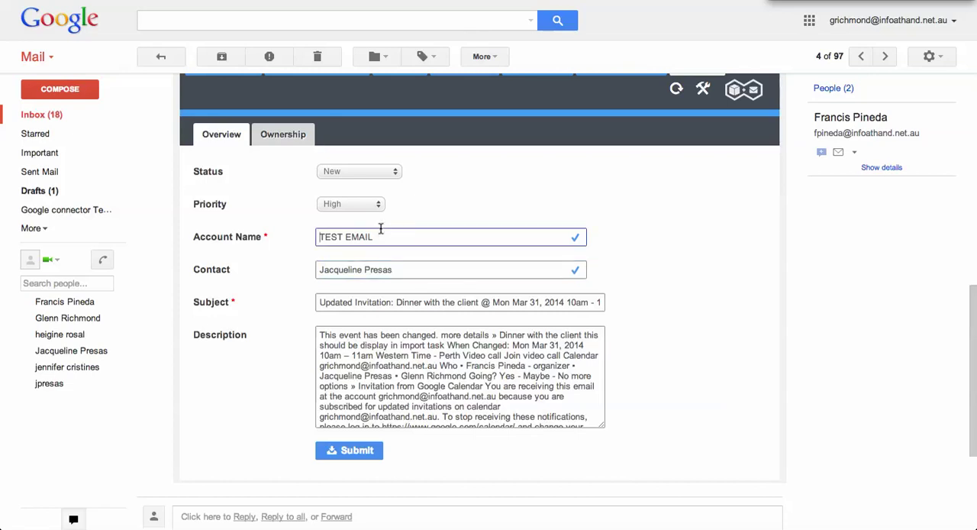
pyautogui.click(401, 267)
pyautogui.scroll(1, 400, 271)
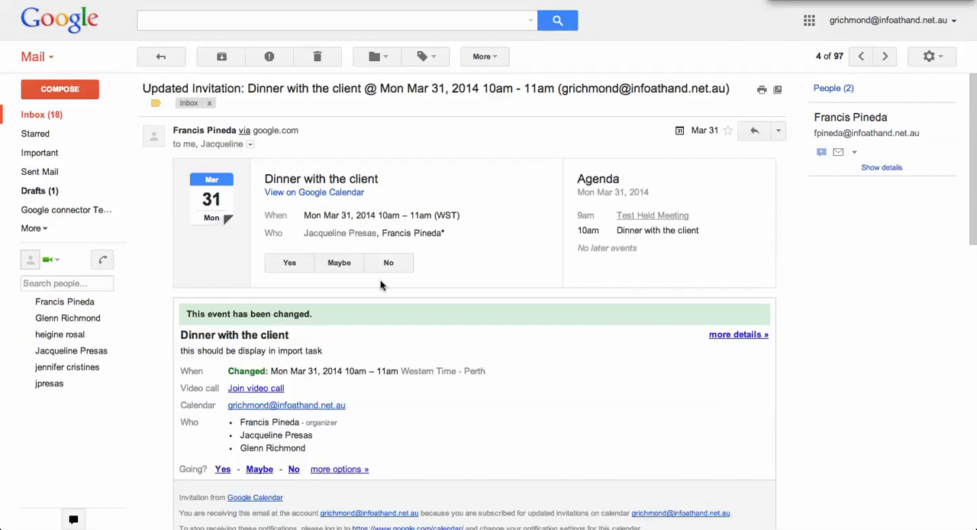
pyautogui.scroll(-5, 380, 282)
pyautogui.scroll(5, 381, 285)
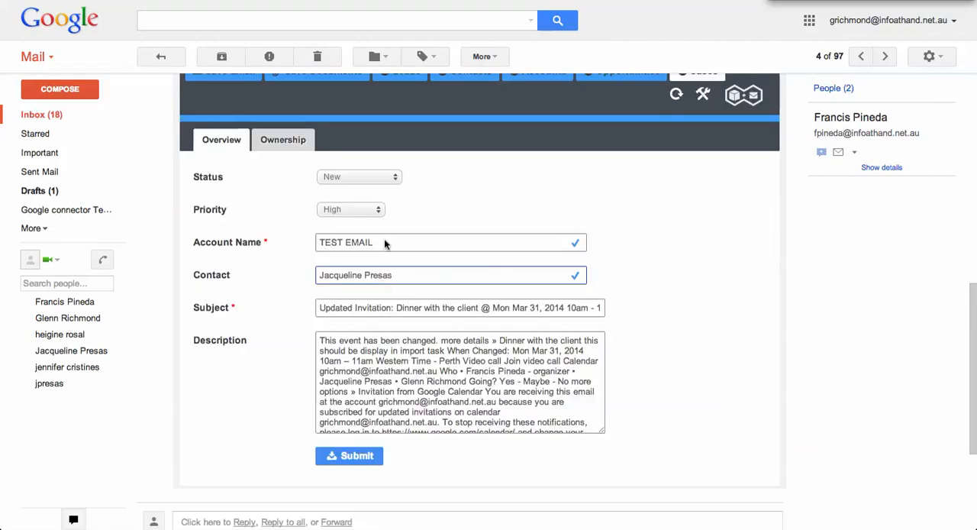
pyautogui.click(384, 242)
pyautogui.click(332, 458)
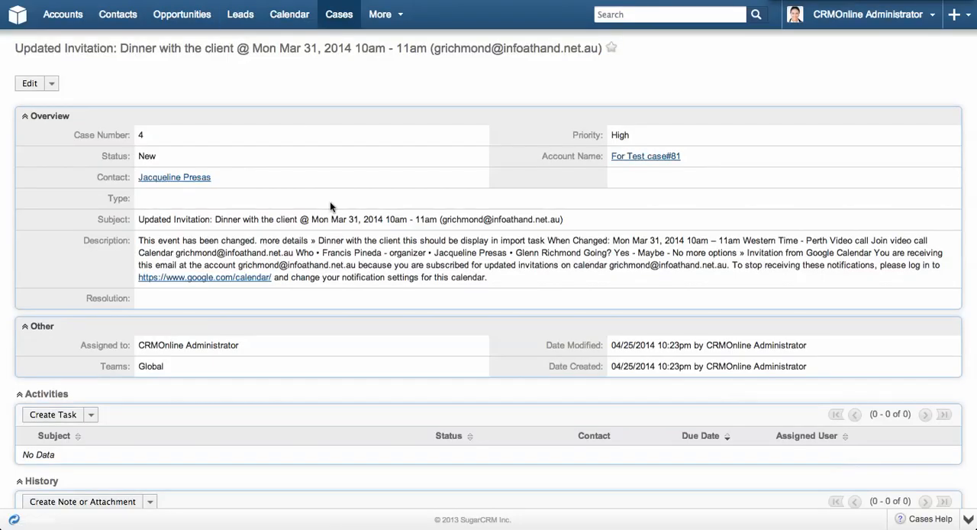
pyautogui.scroll(-5, 330, 202)
pyautogui.scroll(5, 330, 201)
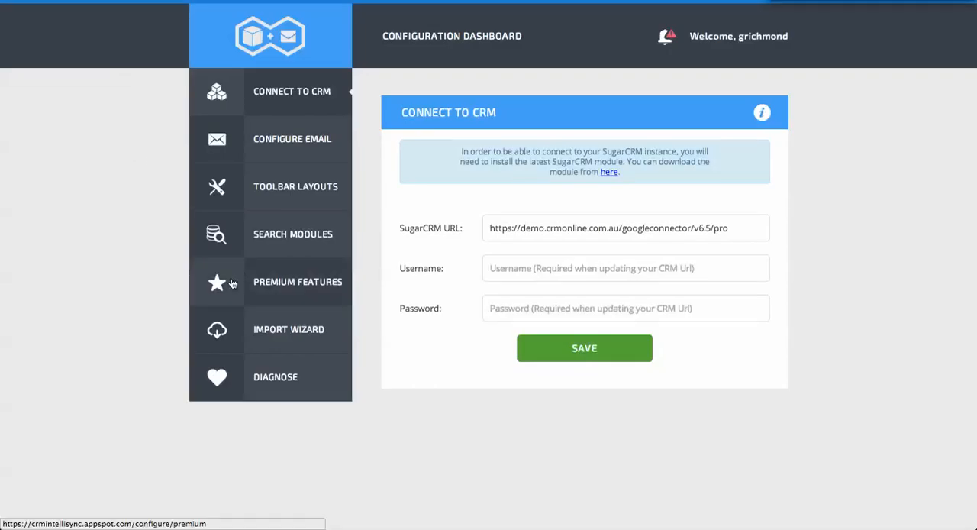
# Step: Move TestModule from Disabled to Enabled search modules and submit the layout
pyautogui.click(304, 237)
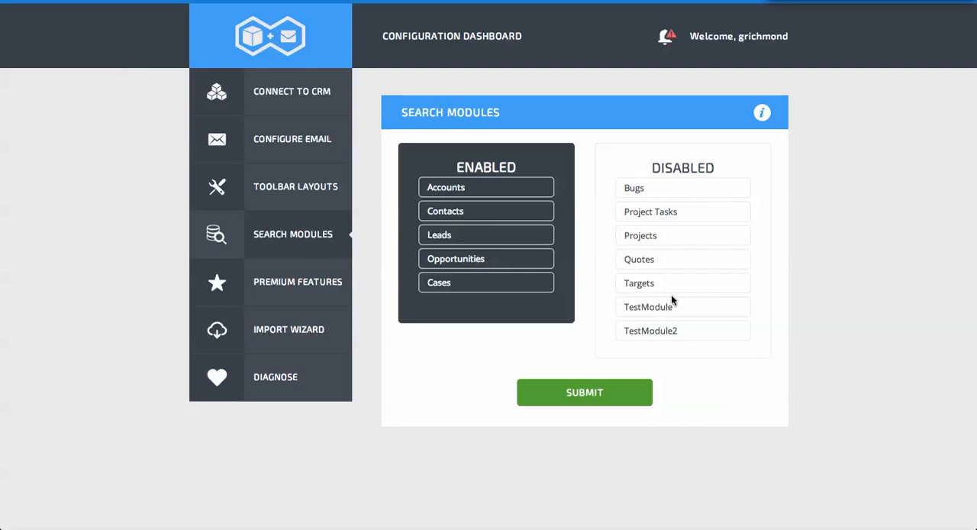
pyautogui.moveTo(646, 309); pyautogui.dragTo(455, 323)
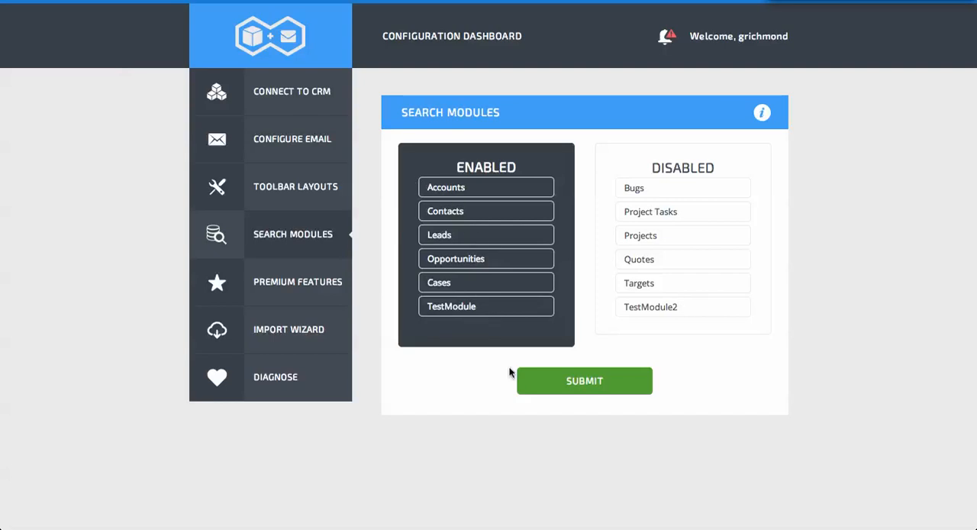
pyautogui.click(562, 380)
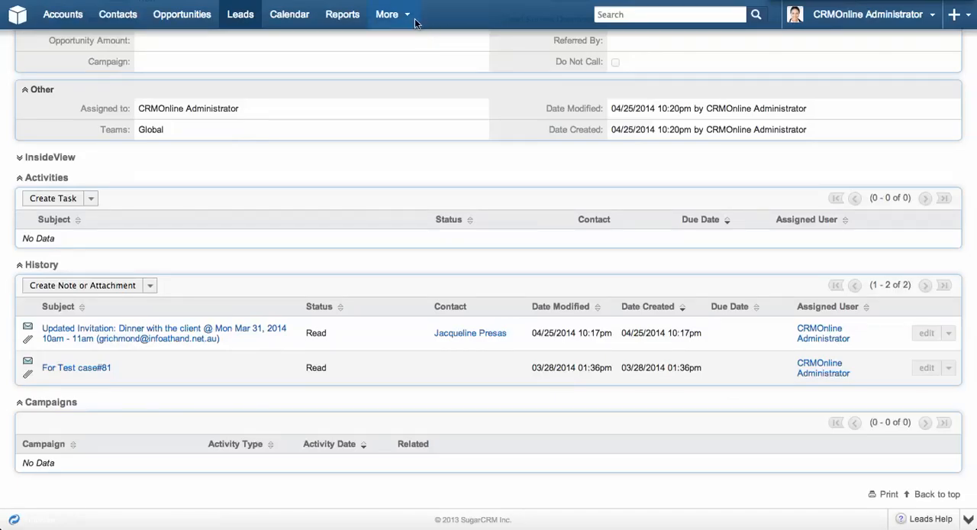
pyautogui.click(398, 17)
pyautogui.click(412, 152)
pyautogui.moveTo(401, 321)
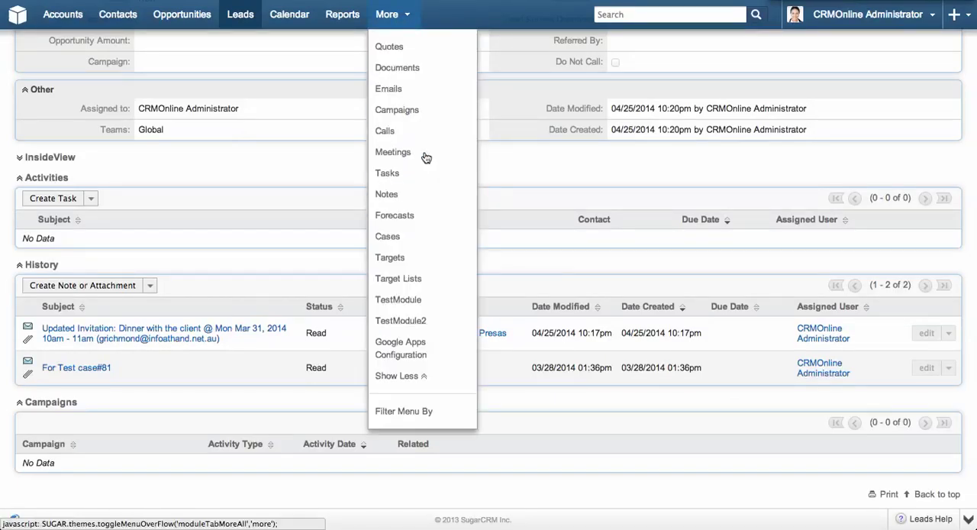
pyautogui.moveTo(398, 299)
pyautogui.click(418, 305)
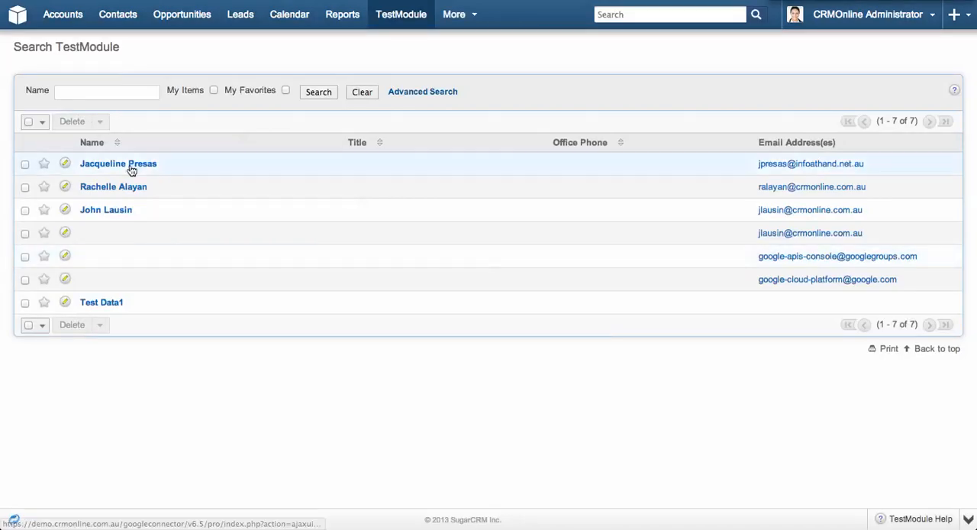
pyautogui.click(126, 165)
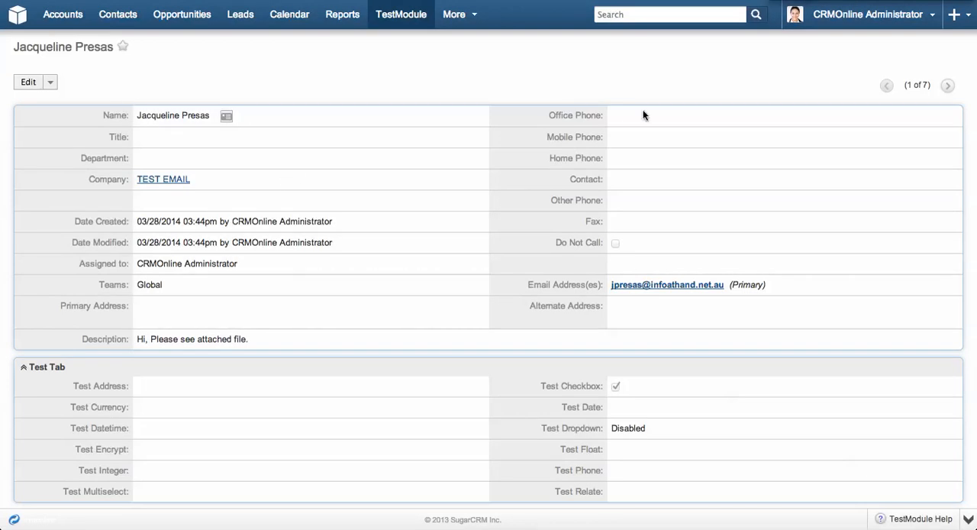
pyautogui.scroll(-5, 528, 121)
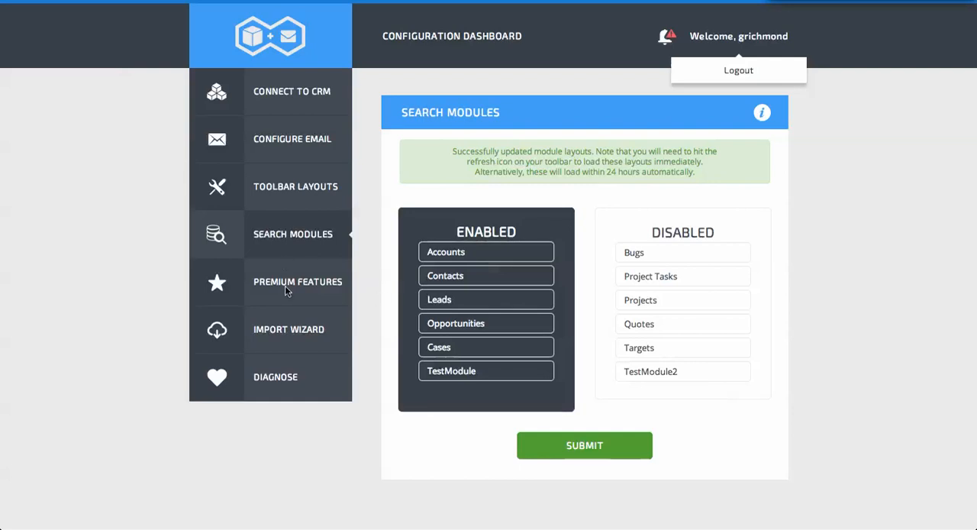
# Step: Give the administrator a premium license and submit the allocation, noting the unpurchased-licenses notice
pyautogui.click(244, 284)
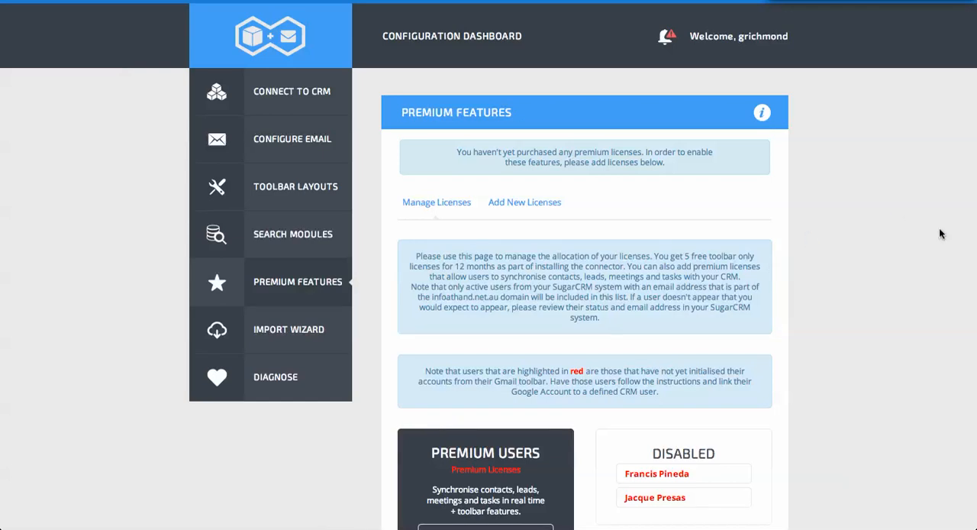
pyautogui.scroll(-5, 940, 229)
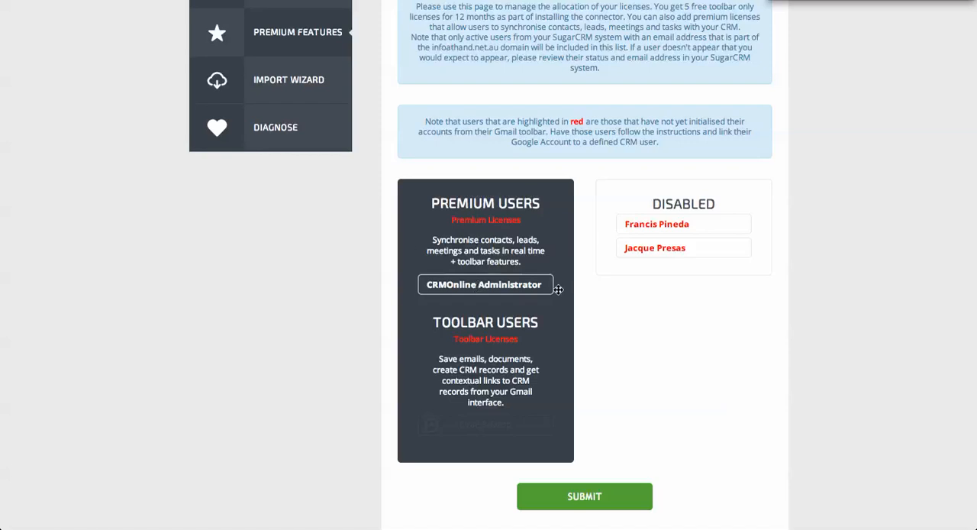
pyautogui.click(582, 498)
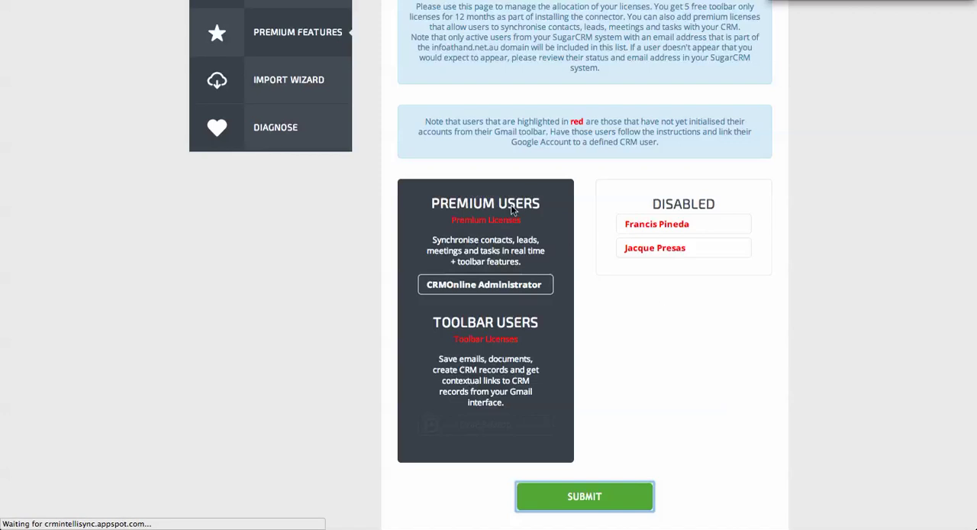
pyautogui.scroll(-1, 623, 156)
pyautogui.scroll(-2, 623, 156)
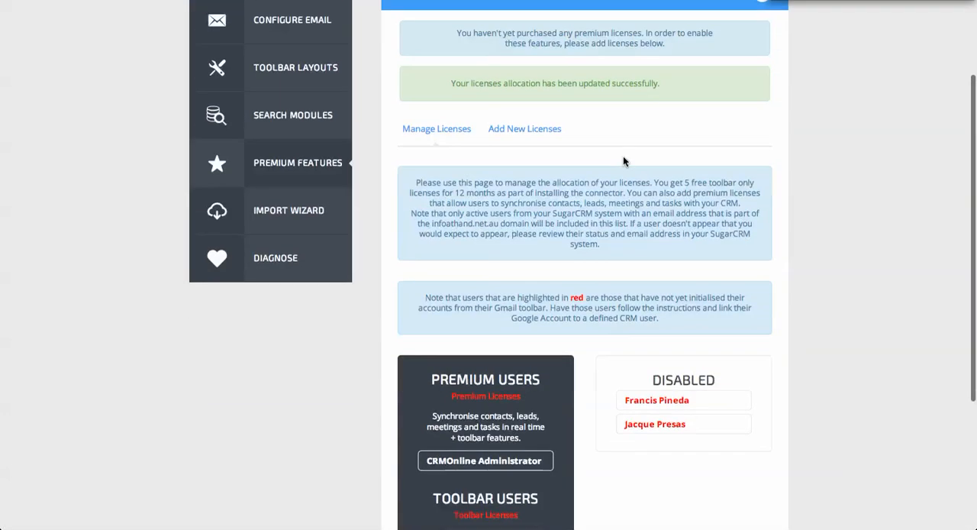
pyautogui.scroll(-2, 623, 156)
pyautogui.scroll(5, 623, 157)
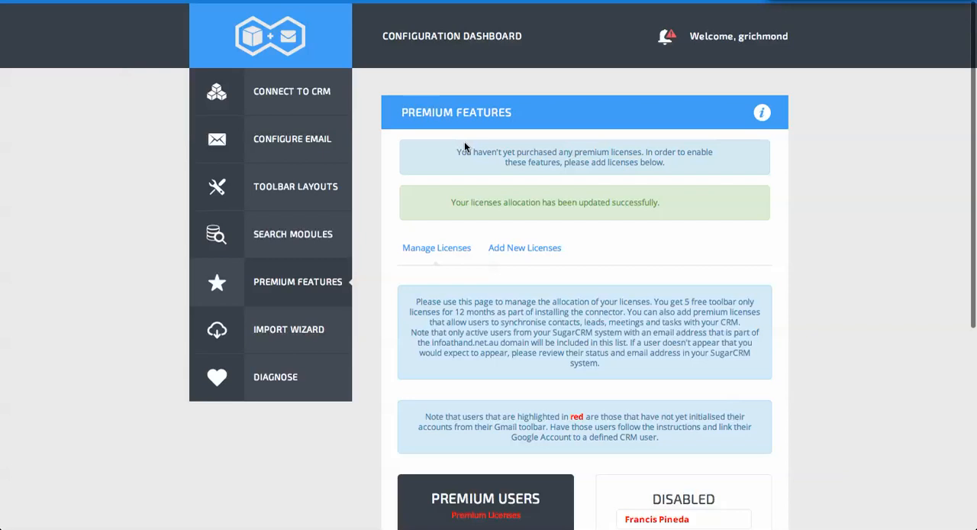
pyautogui.moveTo(456, 152); pyautogui.dragTo(675, 163)
pyautogui.click(683, 160)
pyautogui.scroll(-2, 686, 159)
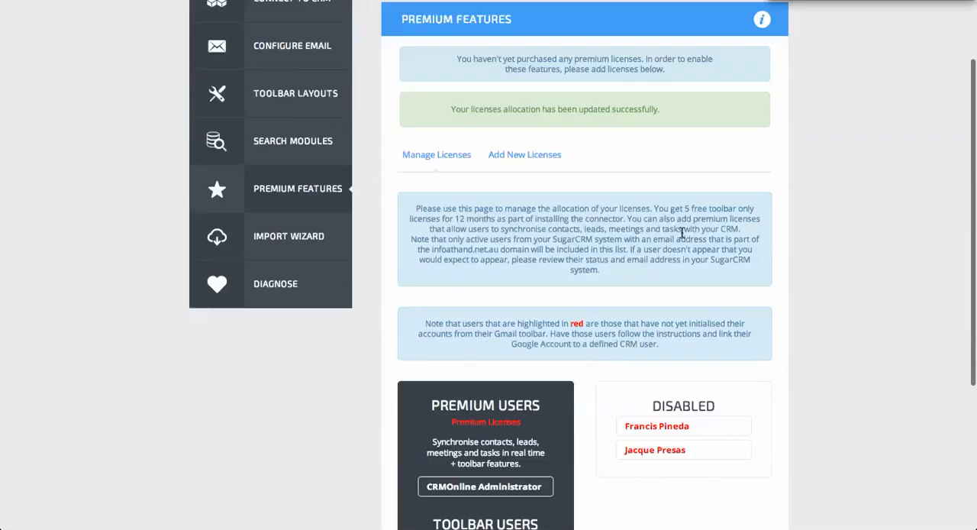
pyautogui.scroll(-2, 682, 233)
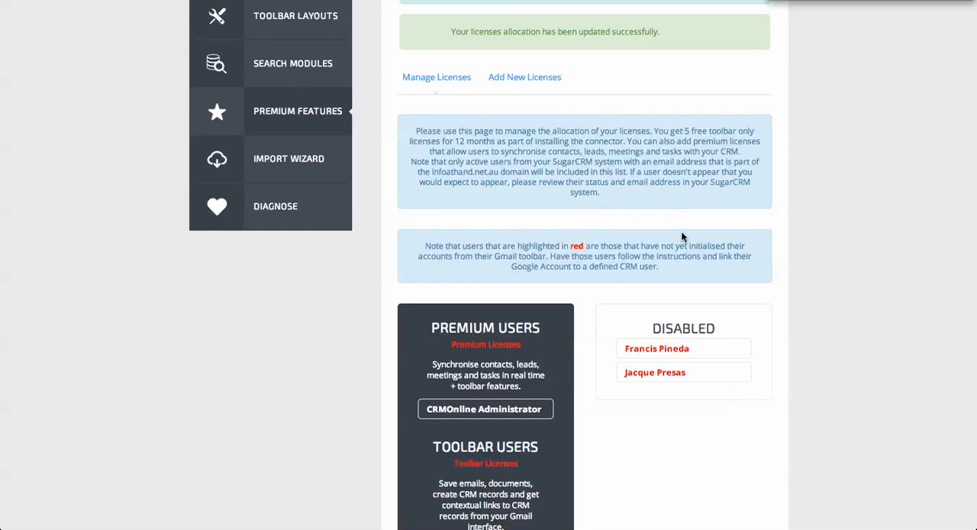
pyautogui.scroll(3, 682, 236)
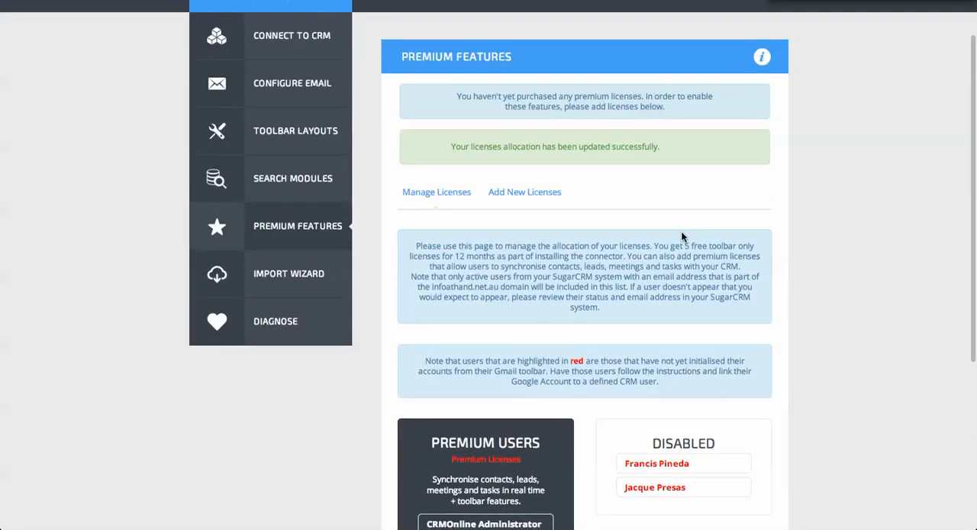
pyautogui.scroll(-2, 681, 237)
pyautogui.scroll(-4, 681, 237)
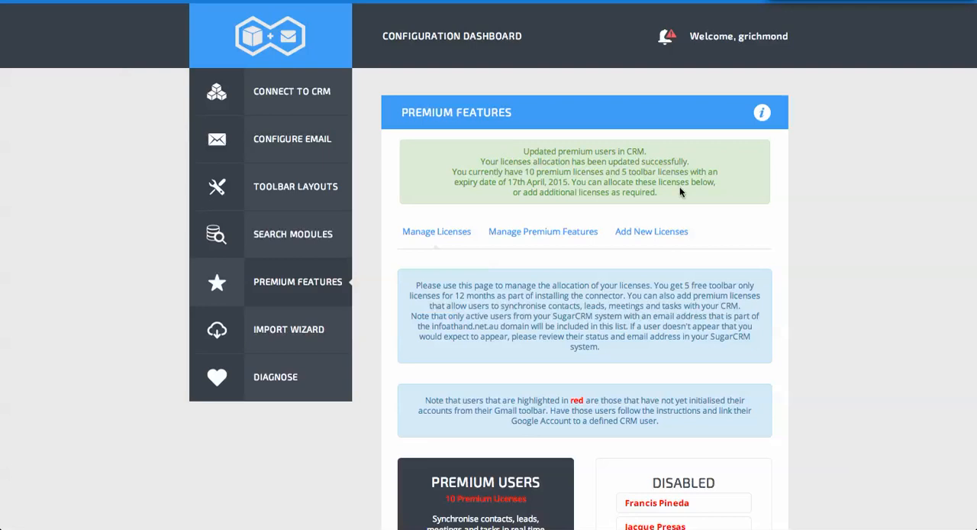
pyautogui.scroll(-5, 680, 191)
pyautogui.scroll(3, 678, 191)
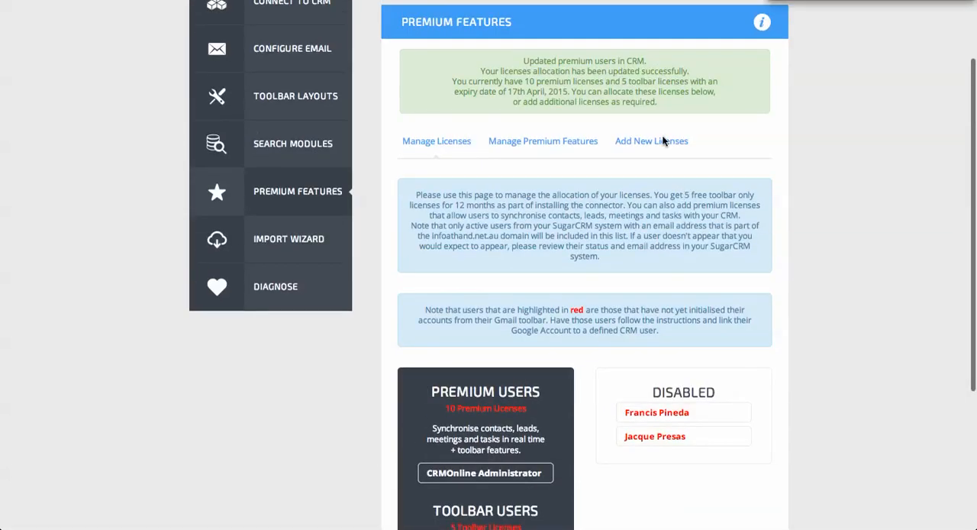
# Step: Review the Add New Licenses and Manage Licenses tabs, then go to Manage Premium Features
pyautogui.click(650, 141)
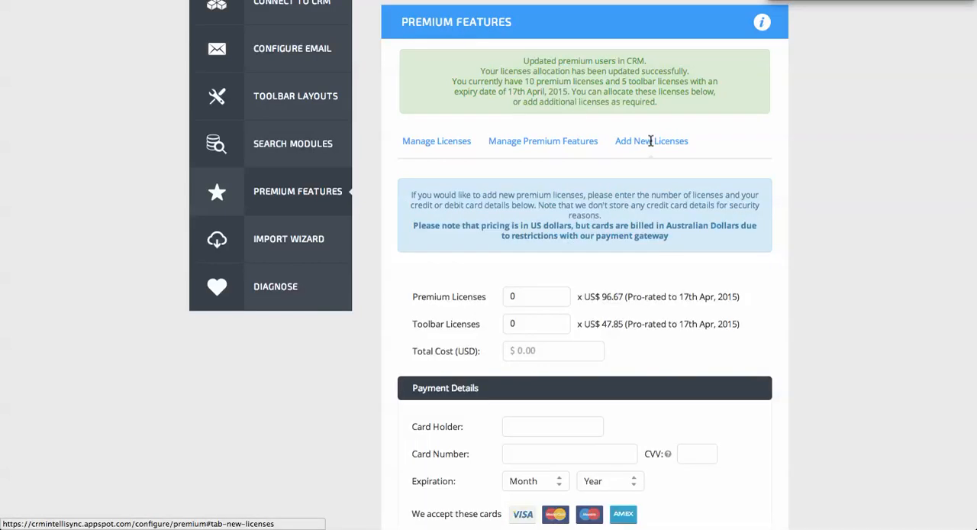
pyautogui.click(426, 141)
pyautogui.scroll(-3, 711, 192)
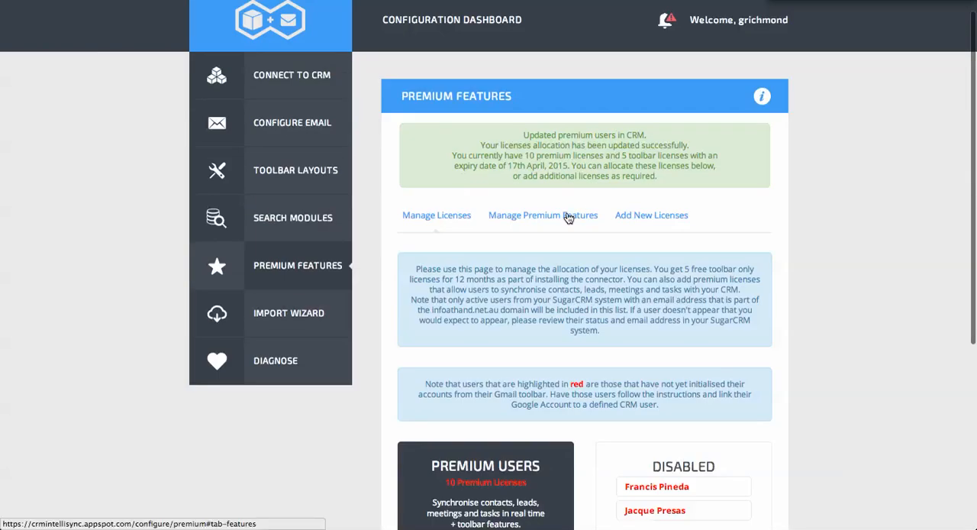
pyautogui.click(567, 214)
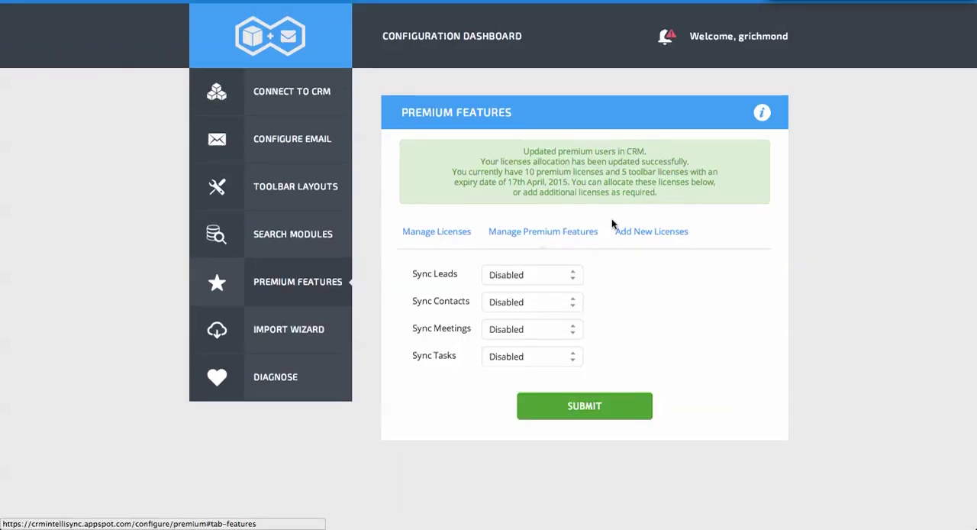
# Step: Set leads to Sync Own Leads, contacts to Use Sync to Outlook, enable meetings and tasks, and submit
pyautogui.click(571, 276)
pyautogui.click(546, 309)
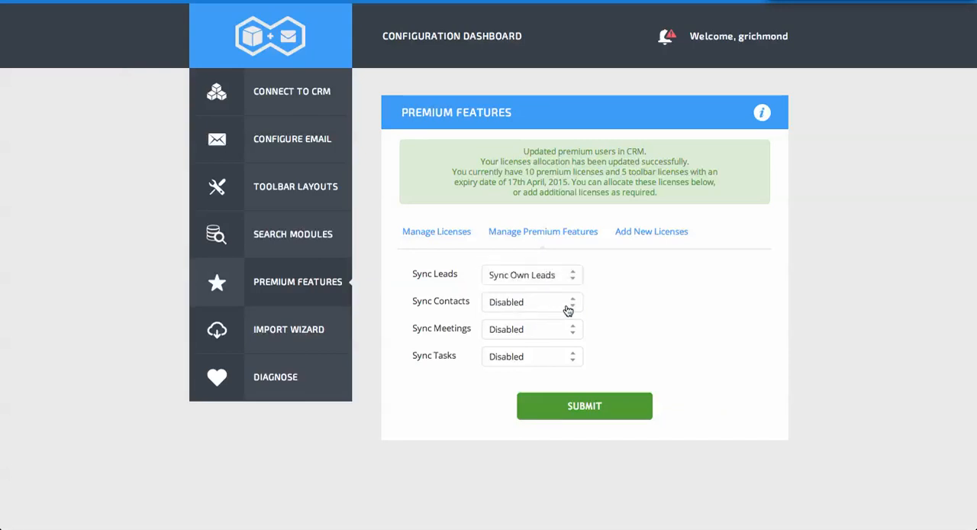
pyautogui.click(573, 305)
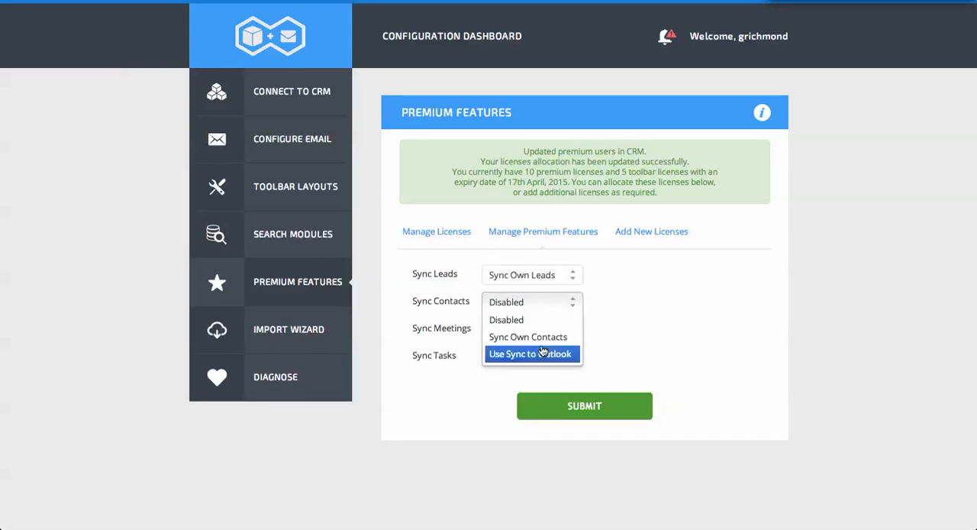
pyautogui.click(551, 353)
pyautogui.click(544, 327)
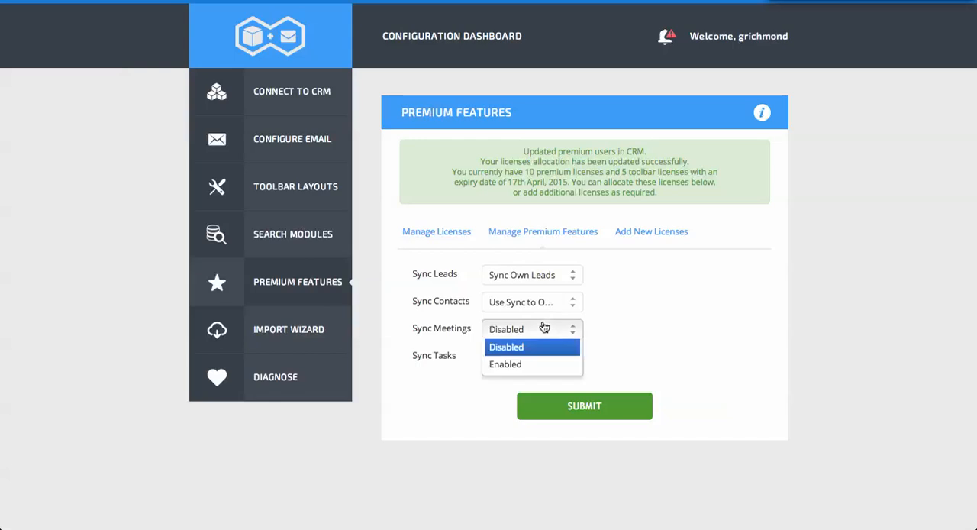
pyautogui.click(538, 365)
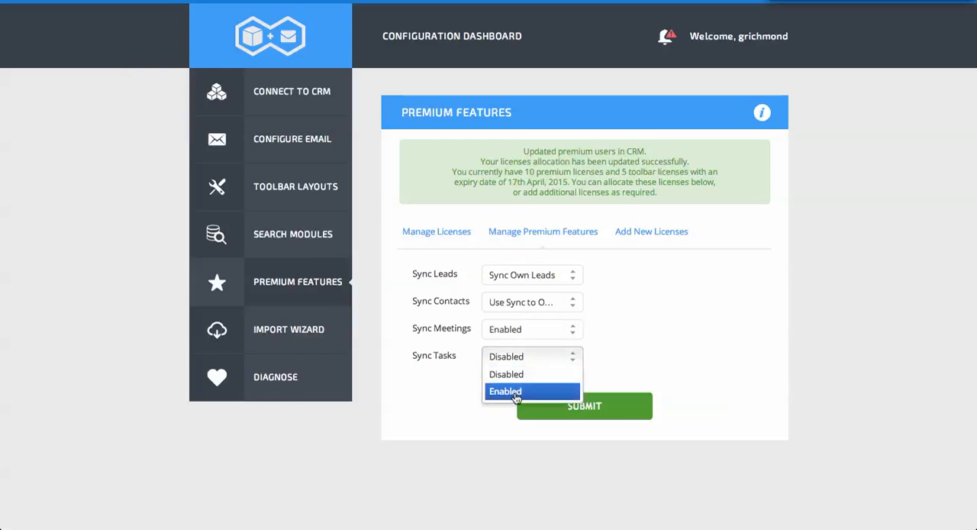
pyautogui.click(518, 392)
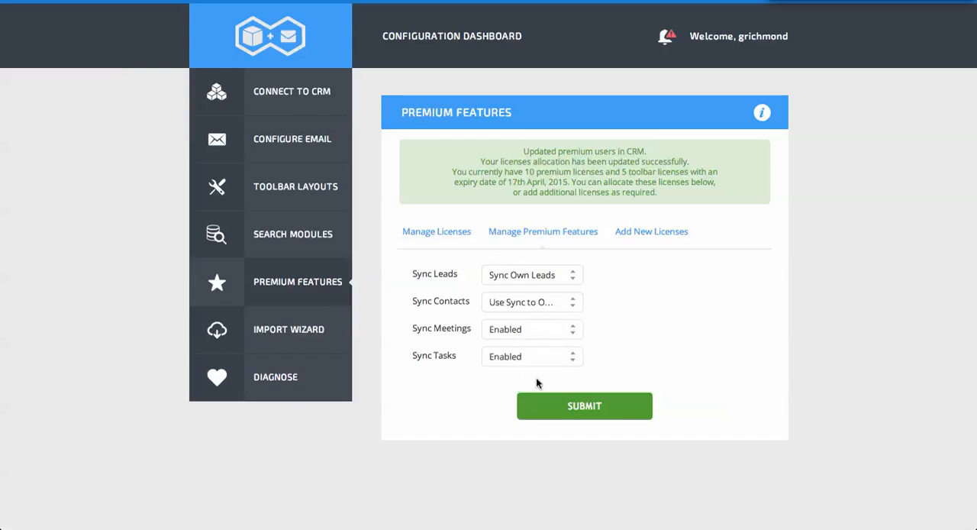
pyautogui.click(549, 408)
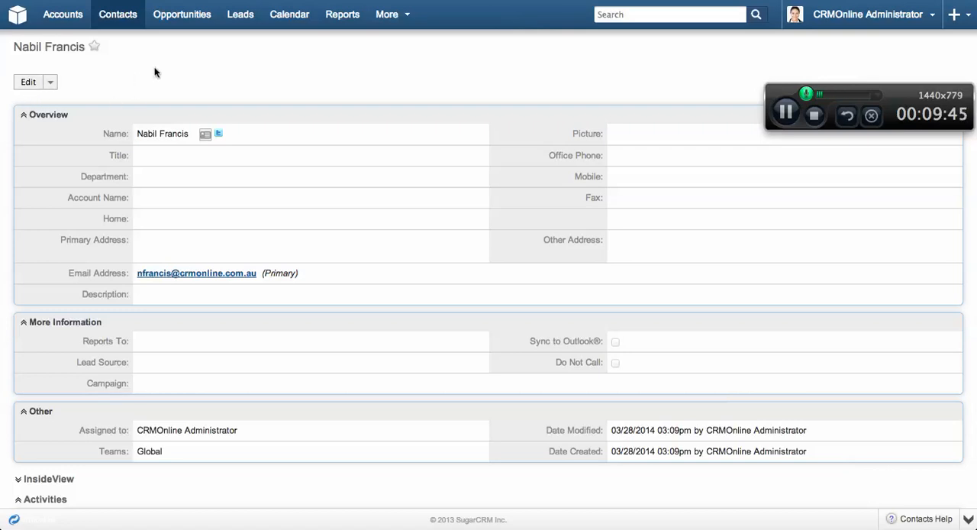
pyautogui.click(28, 81)
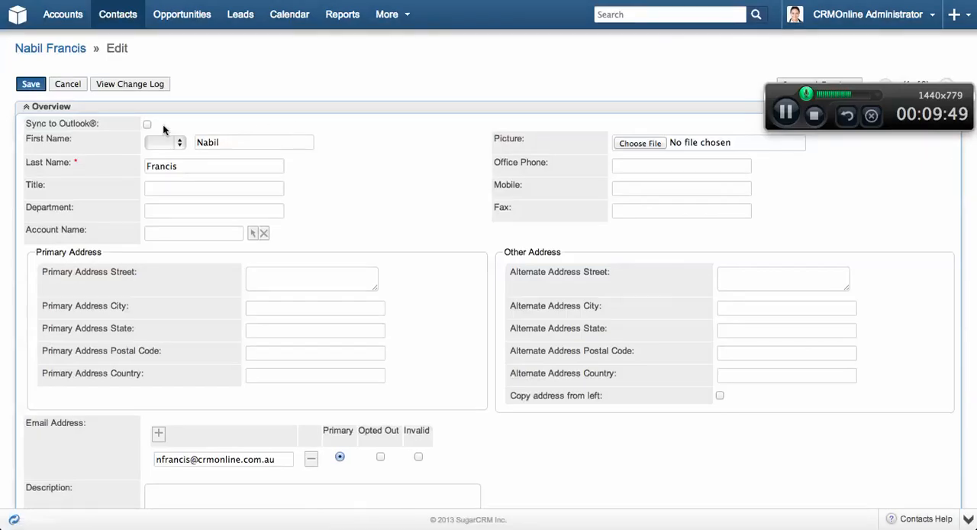
pyautogui.click(147, 125)
pyautogui.click(188, 1)
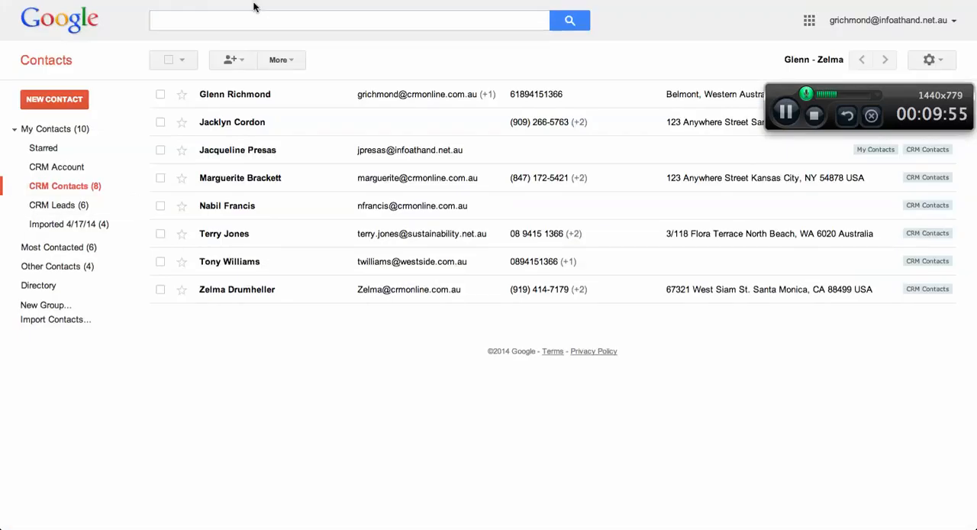
# Step: Return from the Google CRM Contacts group to the SugarCRM contacts list
pyautogui.click(164, 0)
pyautogui.moveTo(62, 15)
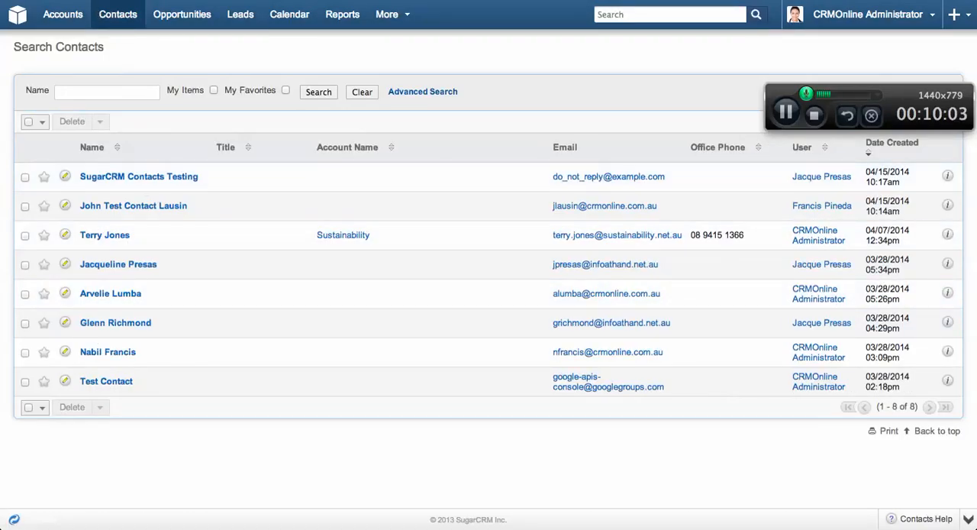
pyautogui.click(126, 11)
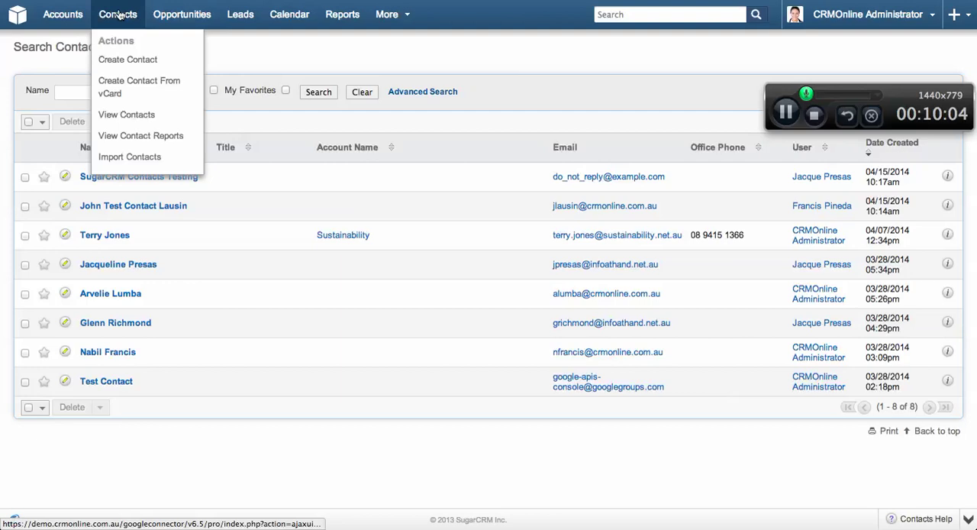
pyautogui.click(114, 80)
pyautogui.click(122, 60)
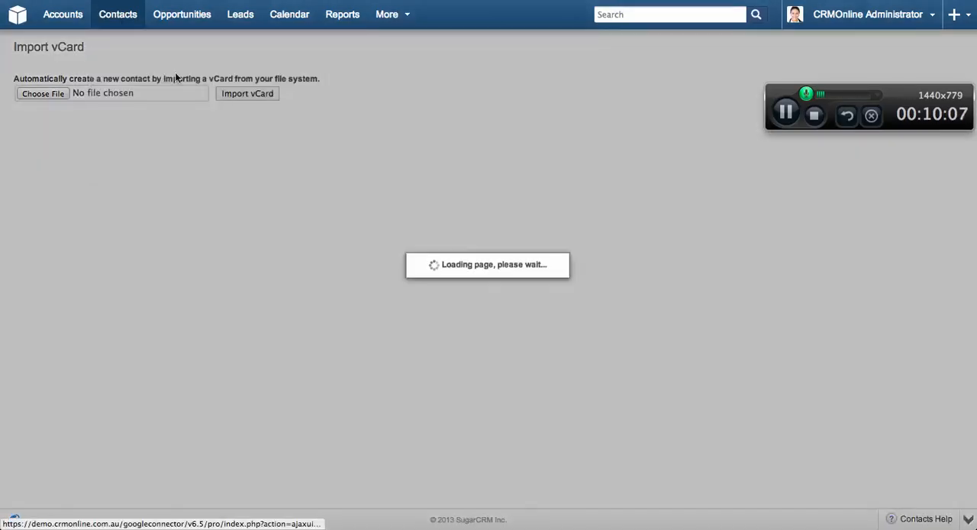
pyautogui.click(268, 139)
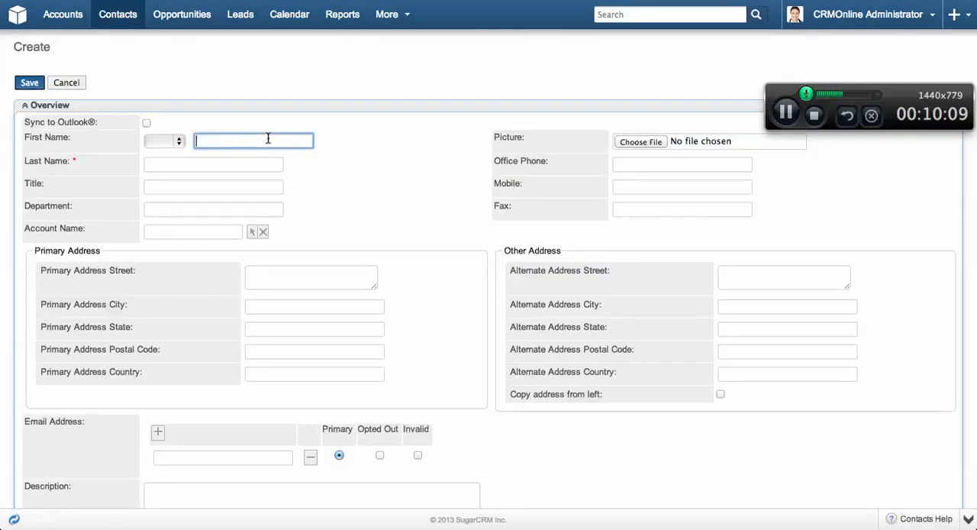
pyautogui.write('John')
pyautogui.press('Tab')
pyautogui.press('Tab')
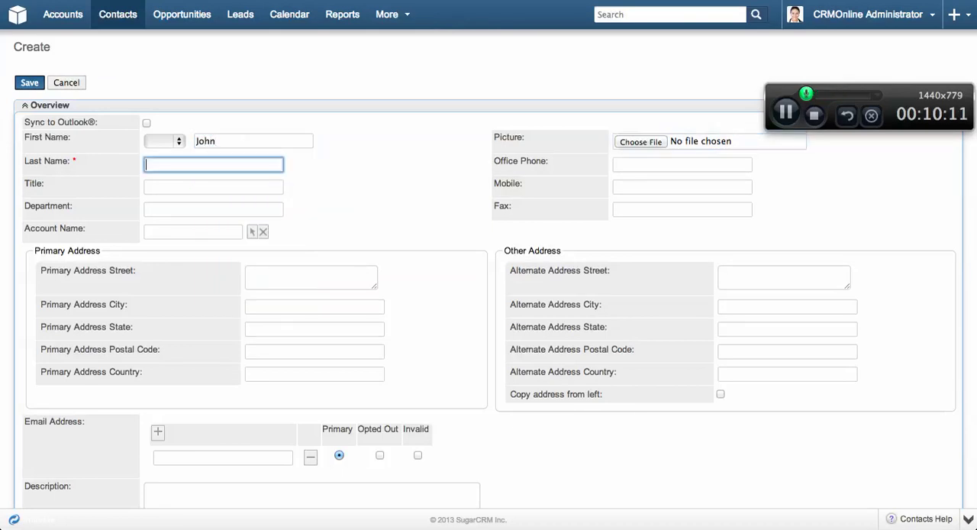
pyautogui.write('Smith')
pyautogui.click(239, 458)
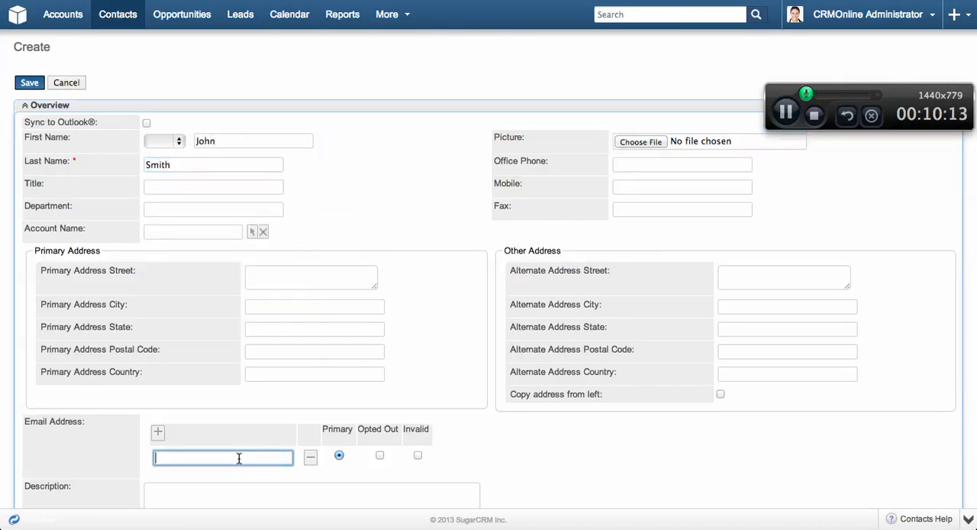
pyautogui.write('jsmith@crm')
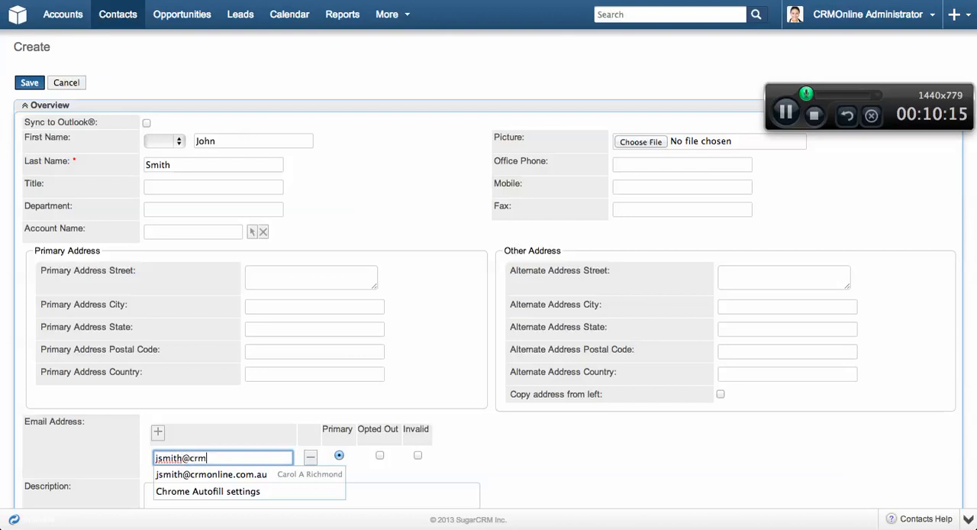
pyautogui.press('Return')
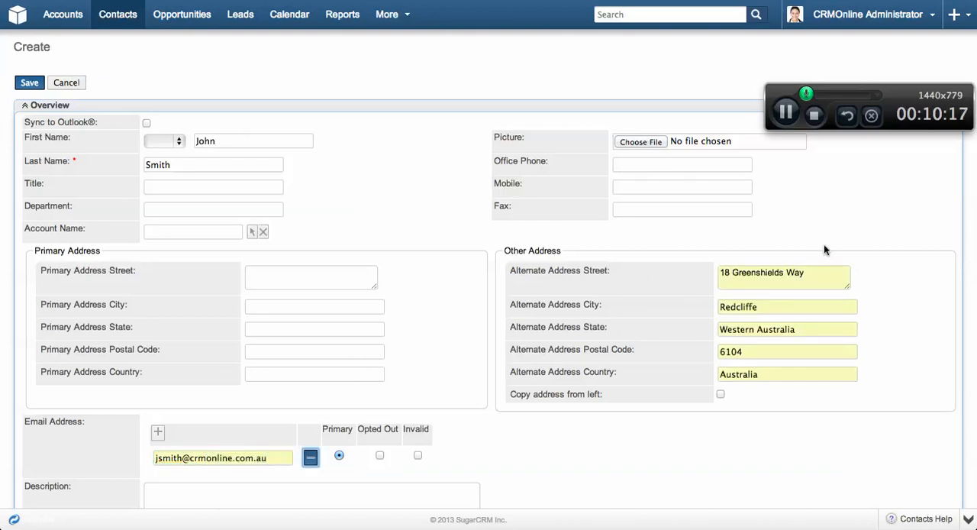
# Step: Clear the autofilled alternate address street, city, state, postal code and country
pyautogui.click(783, 277)
pyautogui.press('super+a')
pyautogui.press('BackSpace')
pyautogui.press('Tab')
pyautogui.press('BackSpace')
pyautogui.press('Tab')
pyautogui.press('BackSpace')
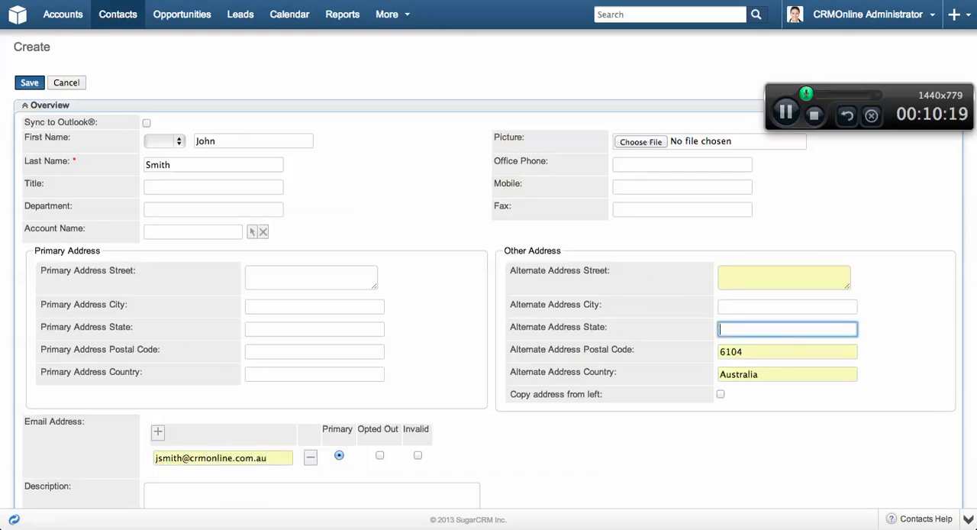
pyautogui.press('Tab')
pyautogui.press('BackSpace')
pyautogui.press('Tab')
pyautogui.press('BackSpace')
pyautogui.press('Tab')
pyautogui.click(408, 136)
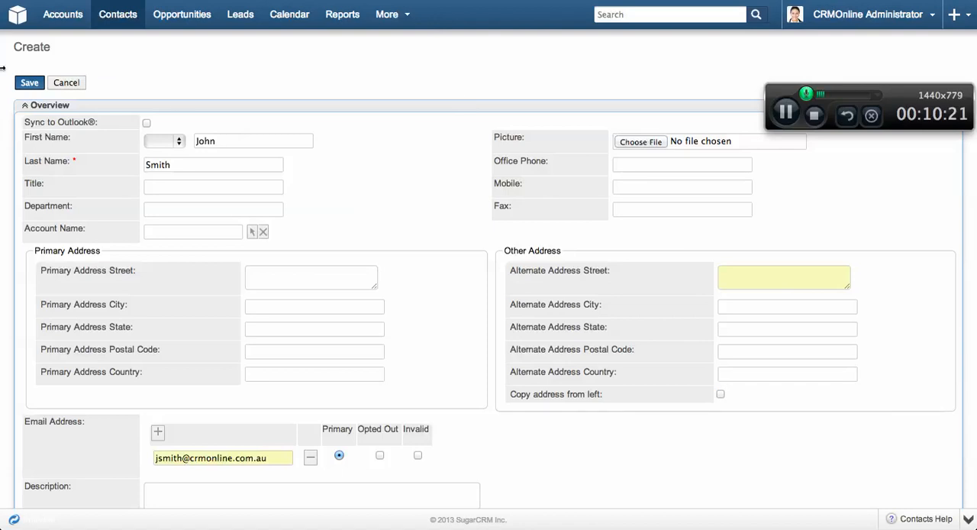
# Step: Tick Sync to Outlook and save the John Smith contact
pyautogui.click(148, 123)
pyautogui.click(29, 84)
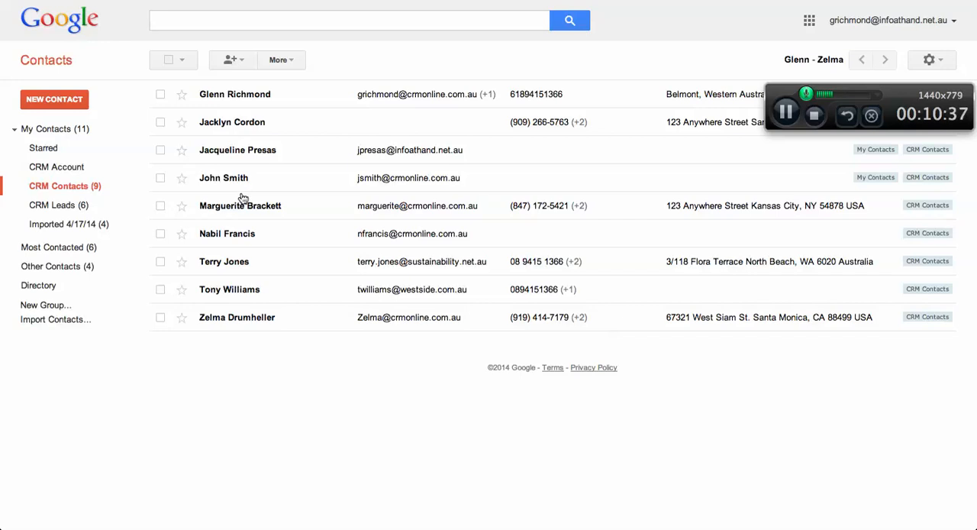
pyautogui.moveTo(224, 178)
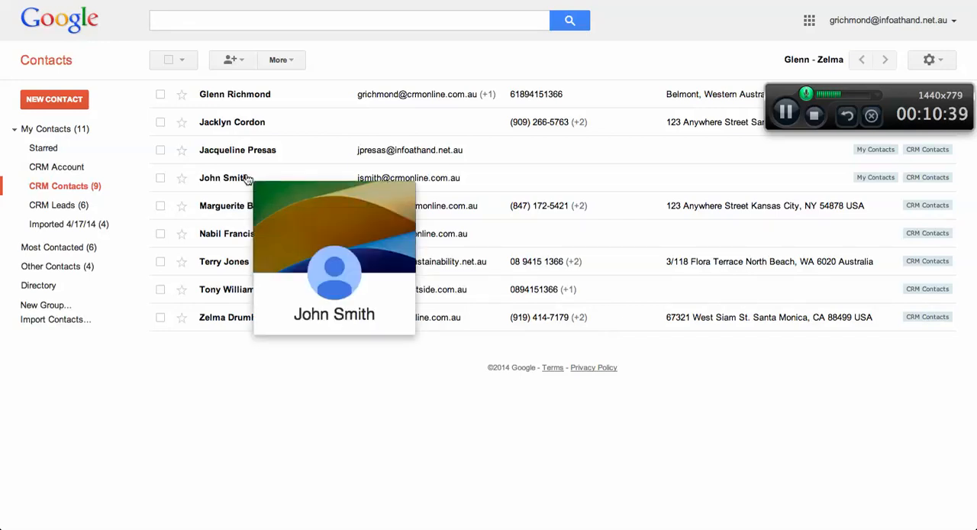
# Step: View synced John Smith in Google Contacts, then edit his SugarCRM record
pyautogui.click(246, 181)
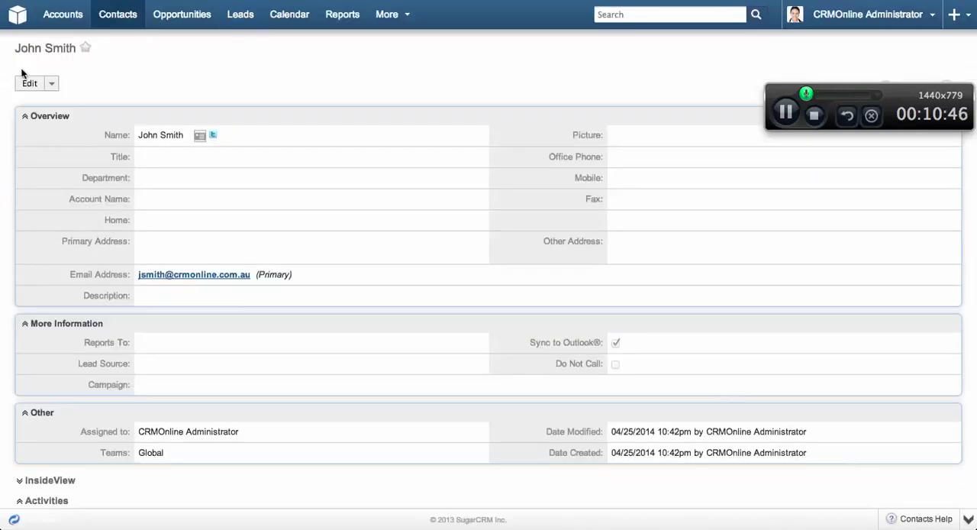
pyautogui.click(27, 83)
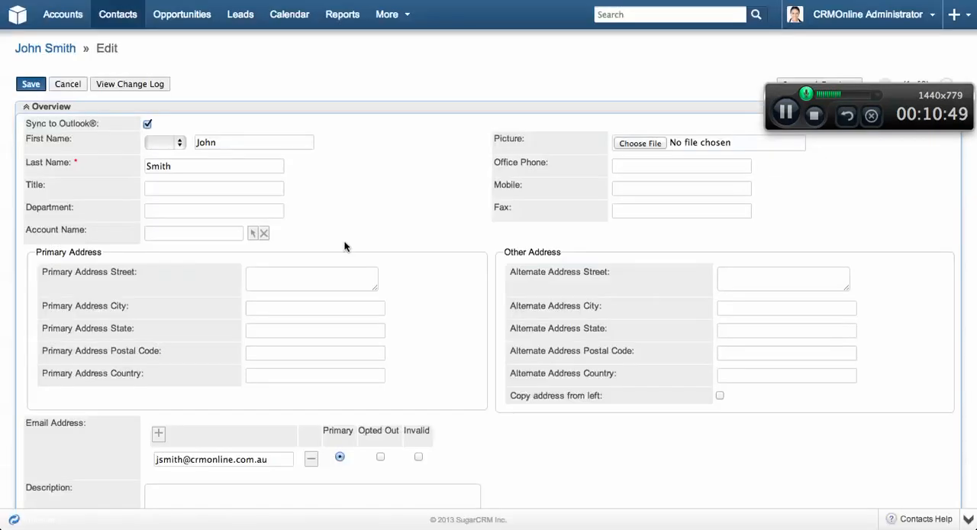
pyautogui.click(637, 167)
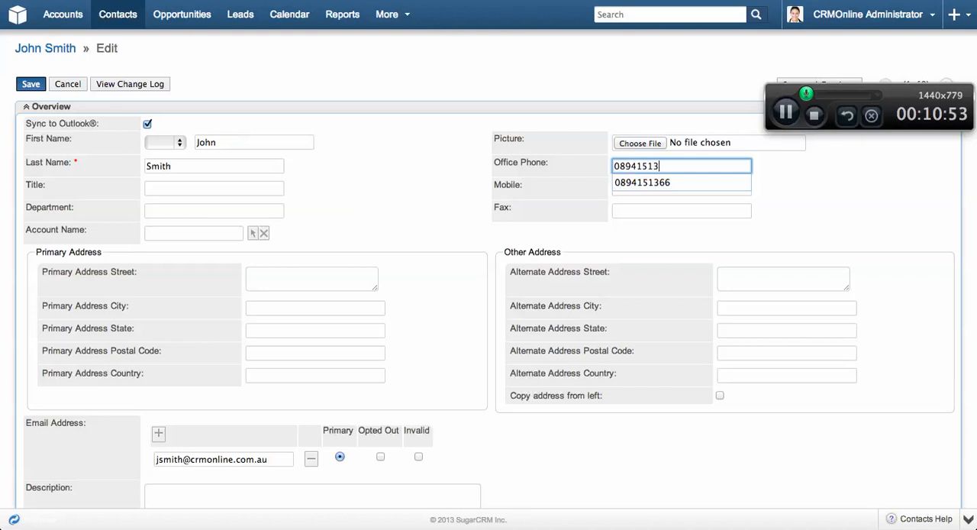
pyautogui.click(314, 265)
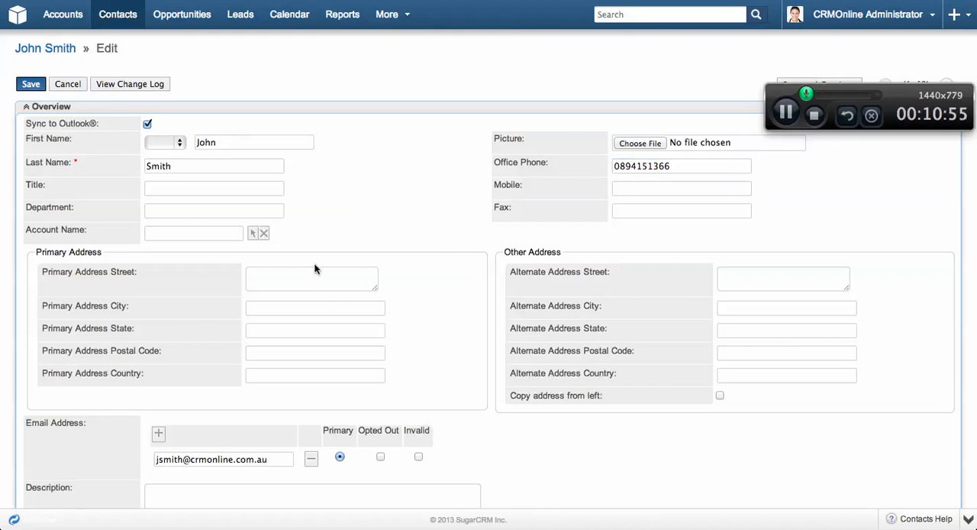
pyautogui.click(305, 274)
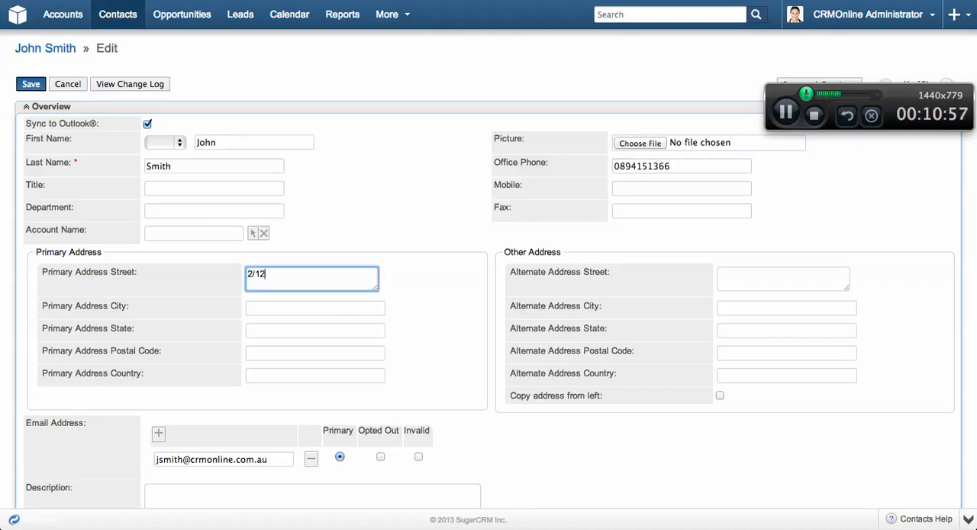
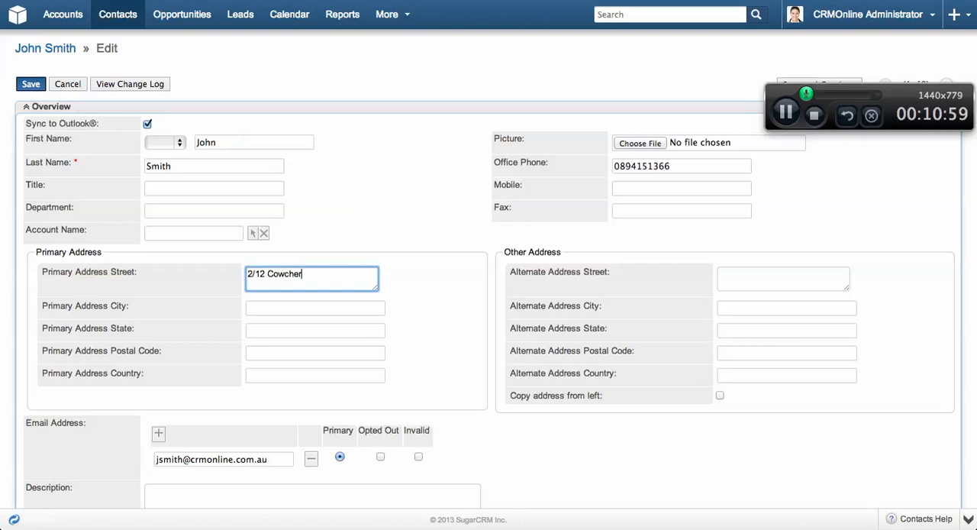
pyautogui.press('Tab')
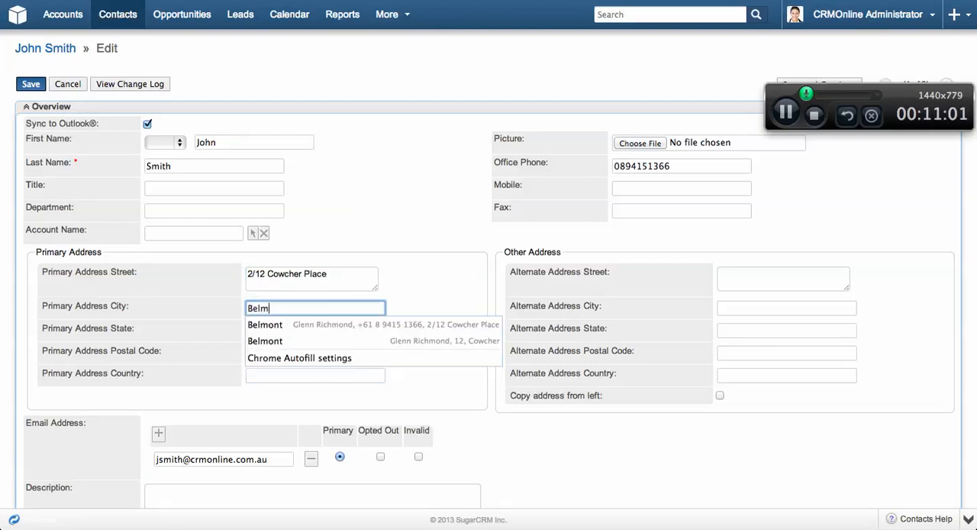
pyautogui.press('Tab')
pyautogui.press('Tab')
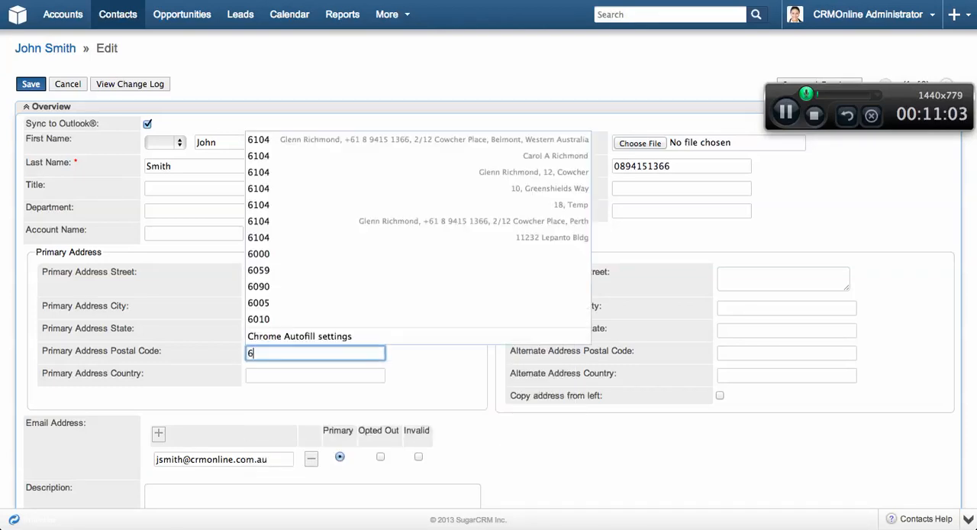
pyautogui.write('4')
pyautogui.click(48, 169)
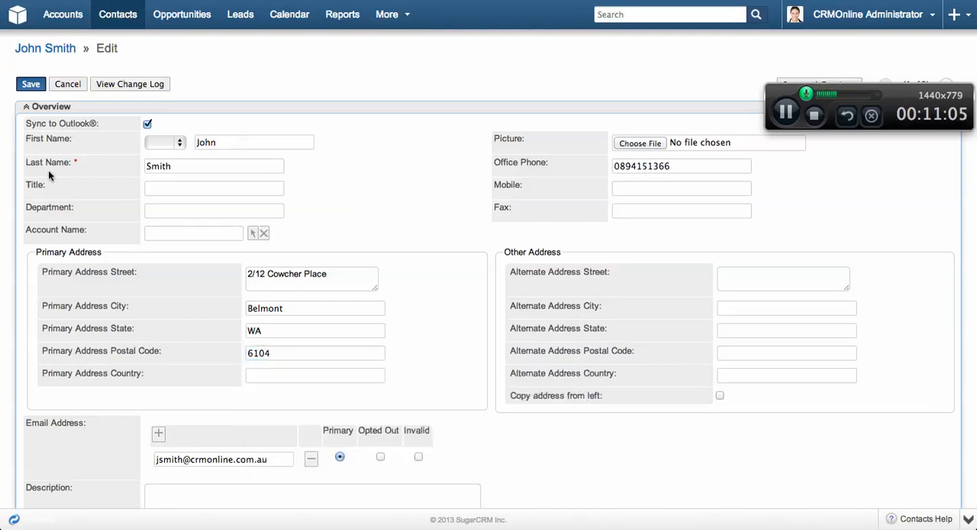
# Step: Link account TEST EMAIL, keep the contact's own phone and address, and save
pyautogui.click(179, 230)
pyautogui.write('crm')
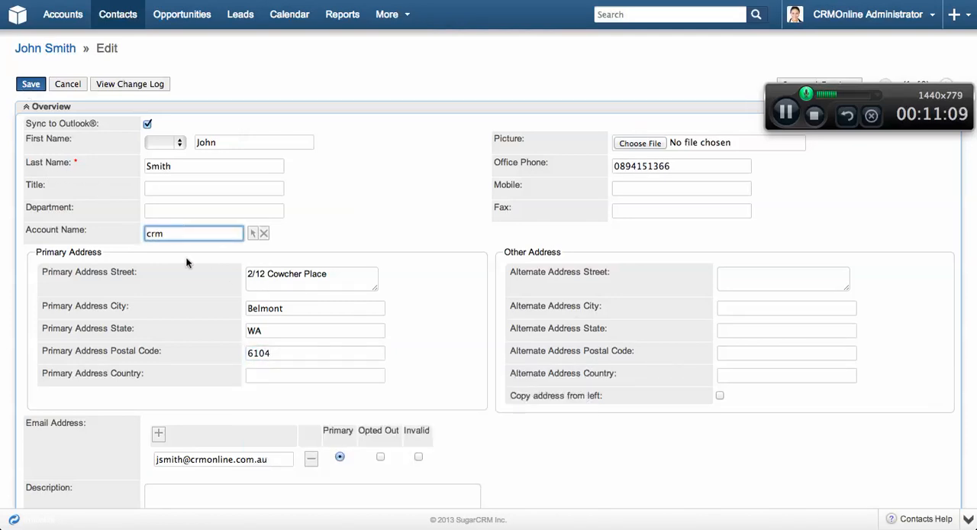
pyautogui.click(254, 233)
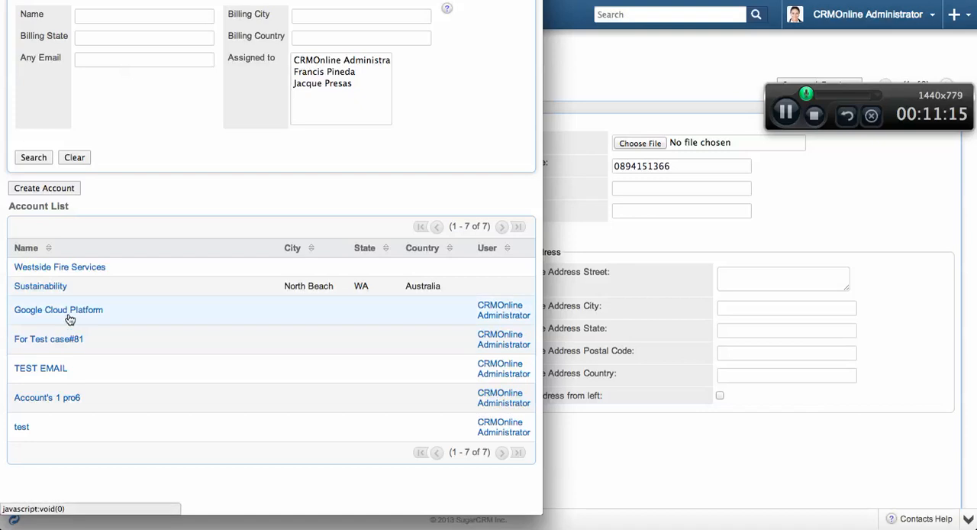
pyautogui.click(43, 369)
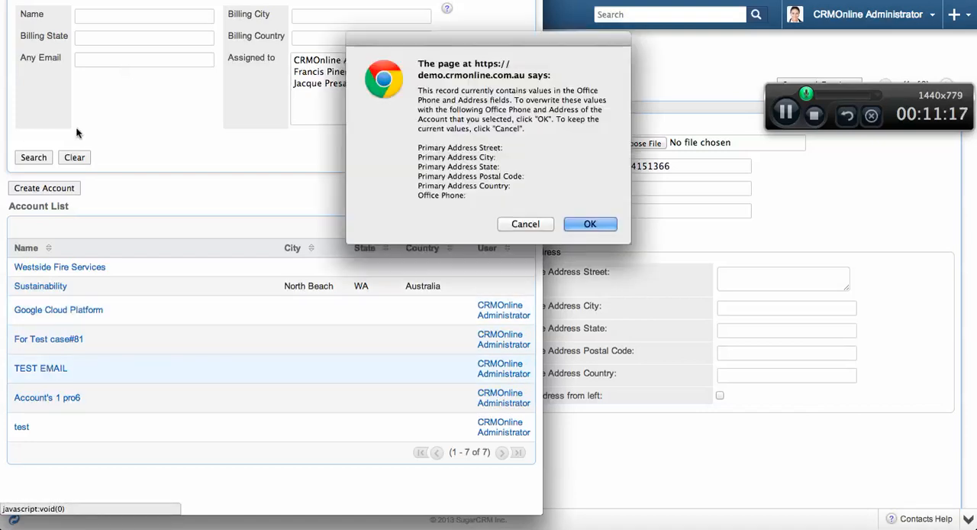
pyautogui.click(525, 224)
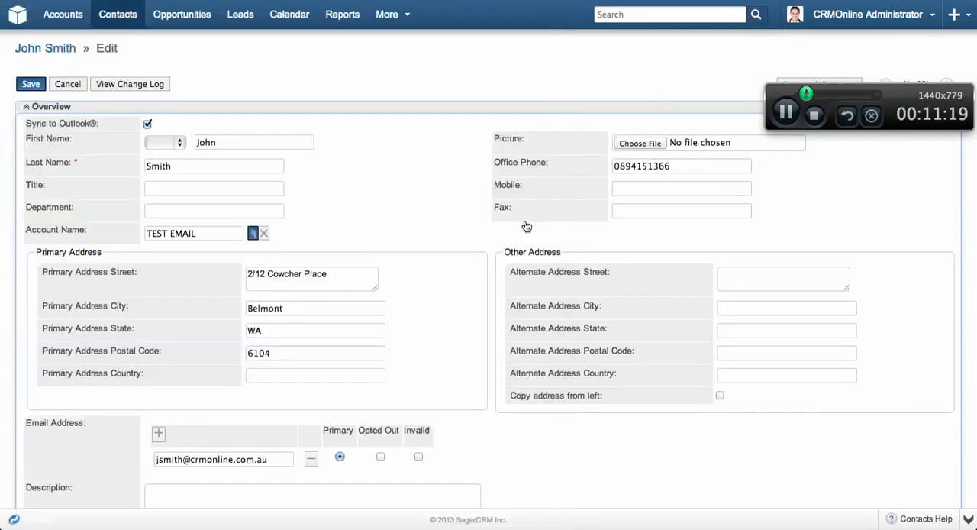
pyautogui.click(32, 86)
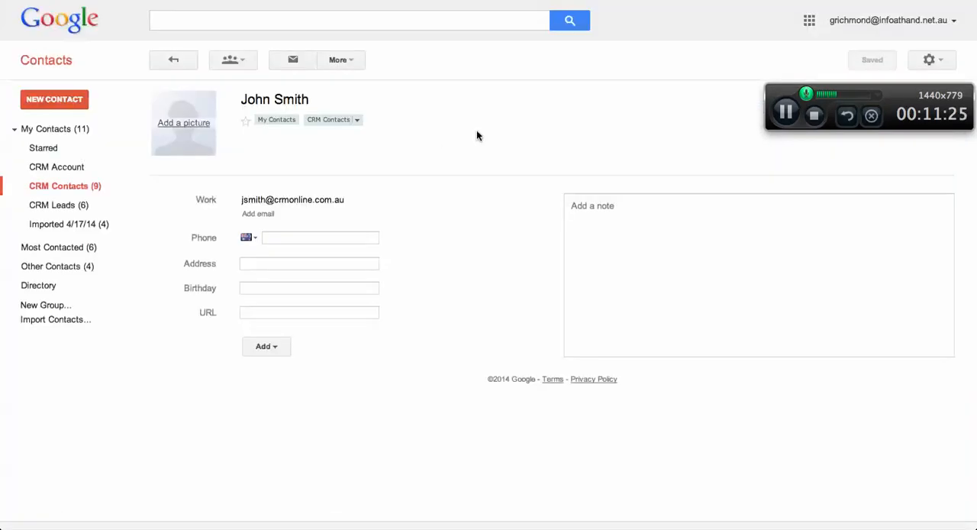
# Step: Reload Google Contacts to show John Smith's synced company, phone and address
pyautogui.hotkey('ctrl', 'r')
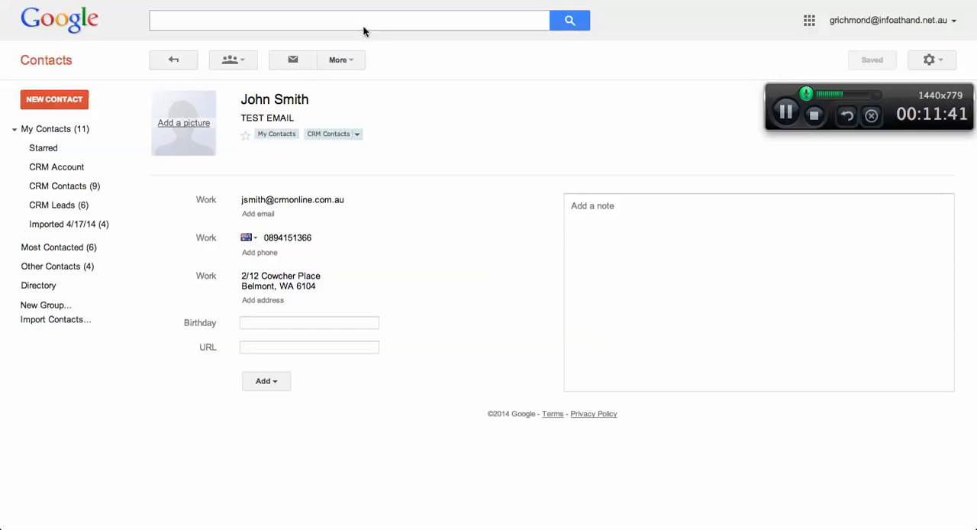
# Step: Schedule a meeting with subject Test Meeting from John Smith's Activities and save it
pyautogui.hotkey('ctrl', 'Tab')
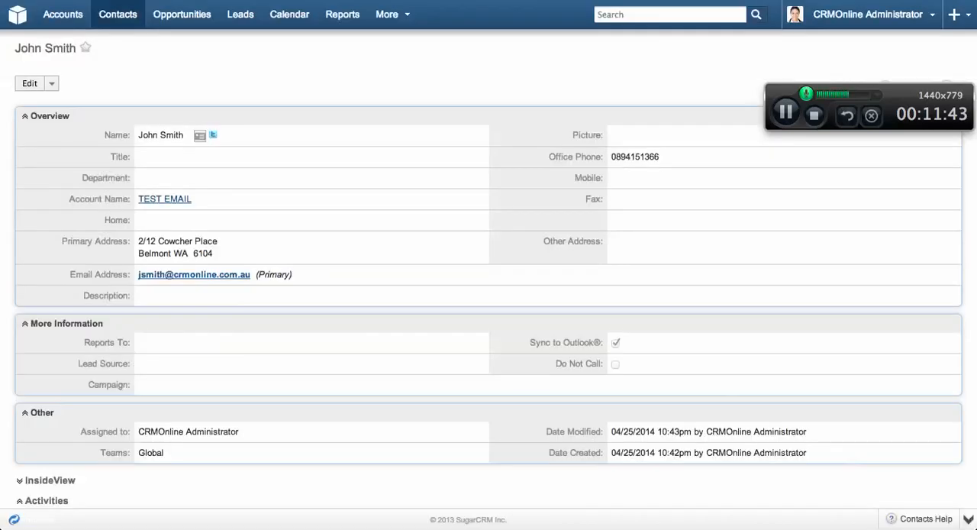
pyautogui.scroll(-5, 363, 177)
pyautogui.scroll(-3, 364, 177)
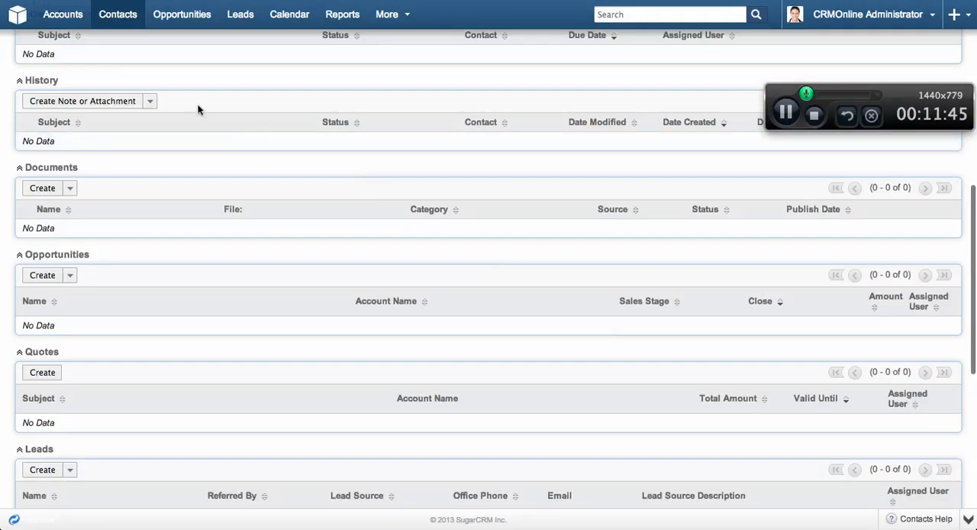
pyautogui.scroll(3, 196, 110)
pyautogui.click(91, 255)
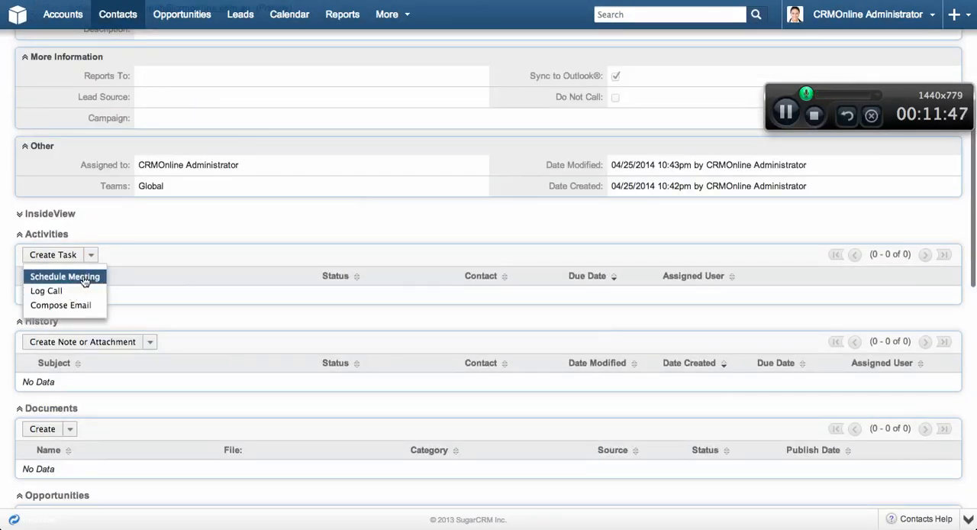
pyautogui.click(82, 277)
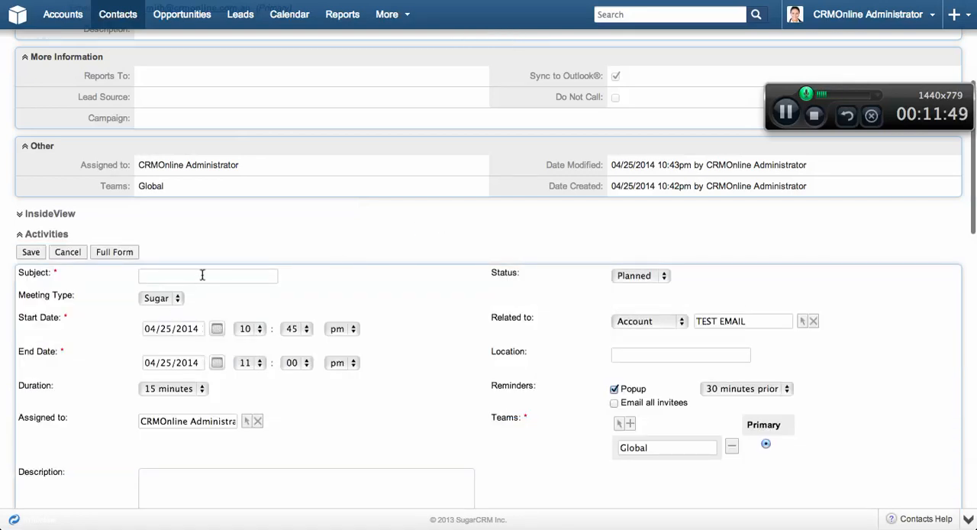
pyautogui.click(203, 276)
pyautogui.write('Test Meet')
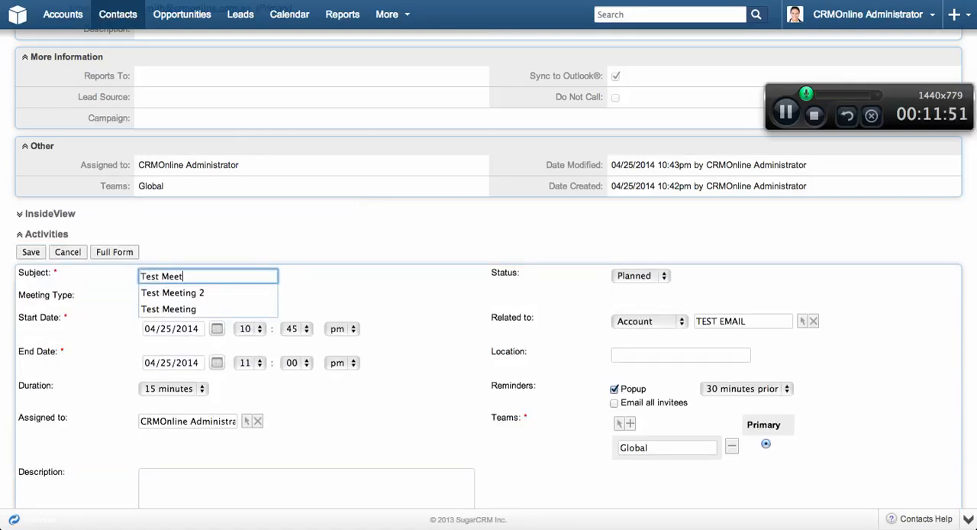
pyautogui.write('ing')
pyautogui.click(30, 251)
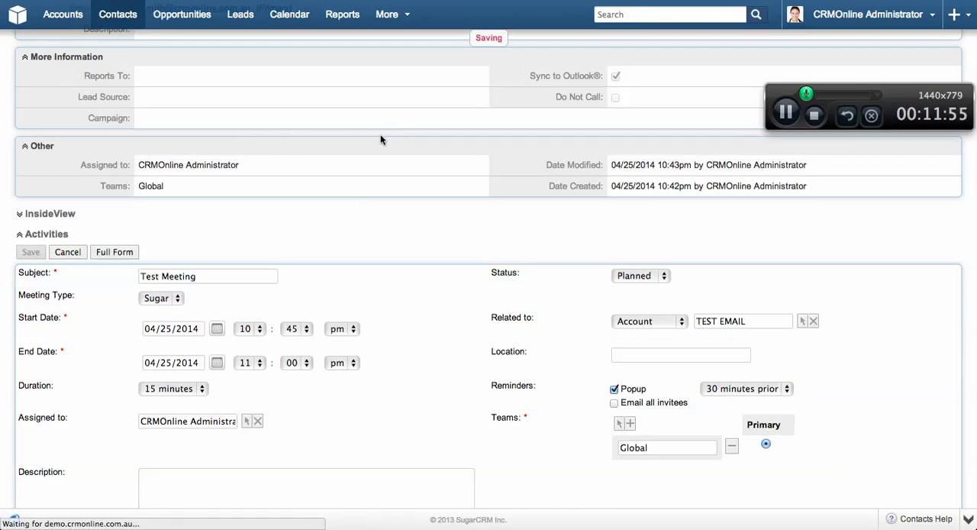
pyautogui.hotkey('ctrl', 'Tab')
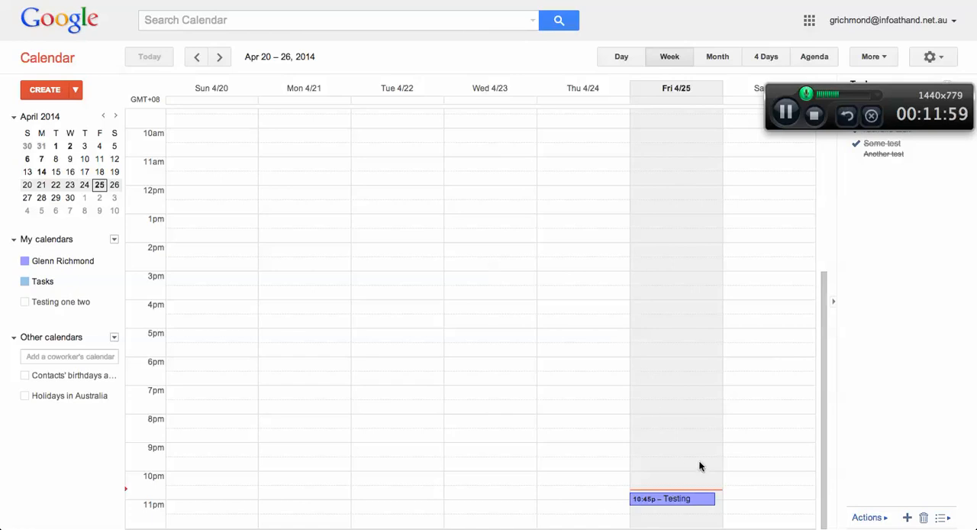
pyautogui.hotkey('ctrl', 'r')
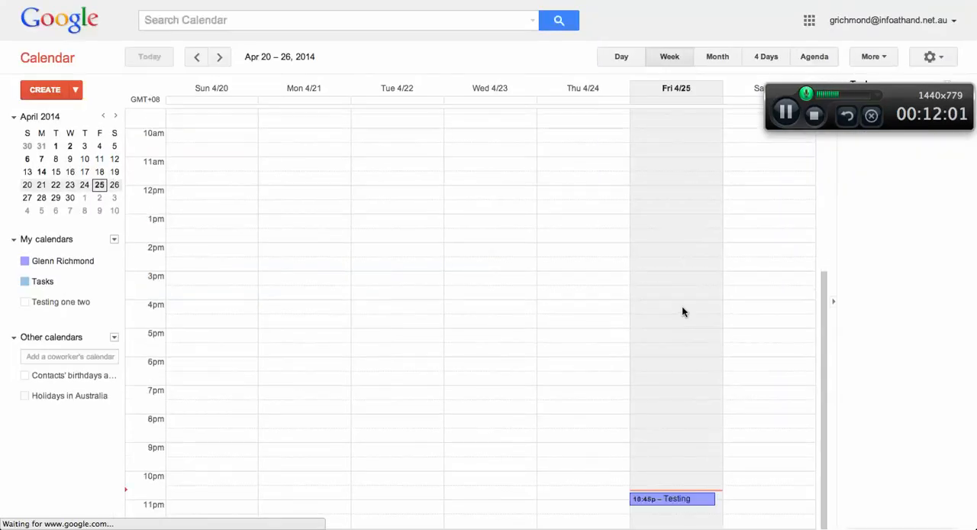
pyautogui.click(657, 500)
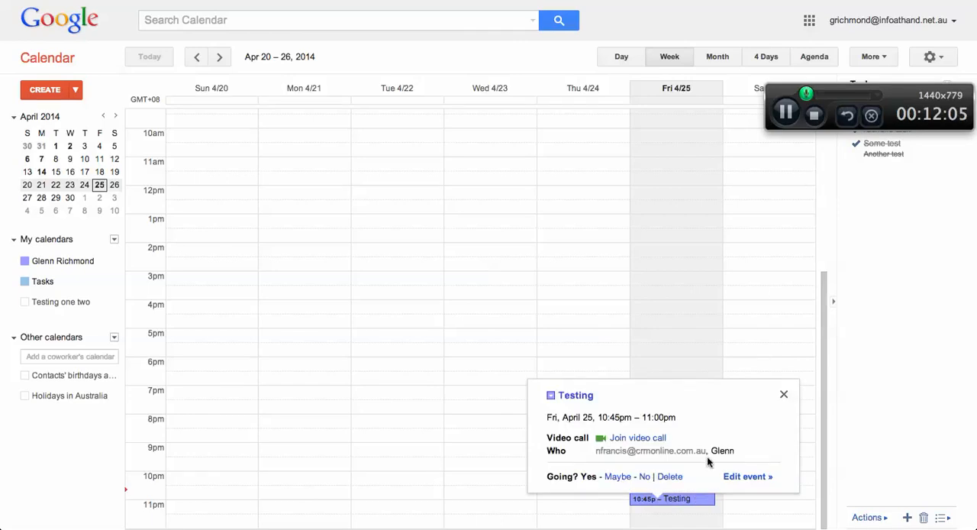
pyautogui.click(754, 338)
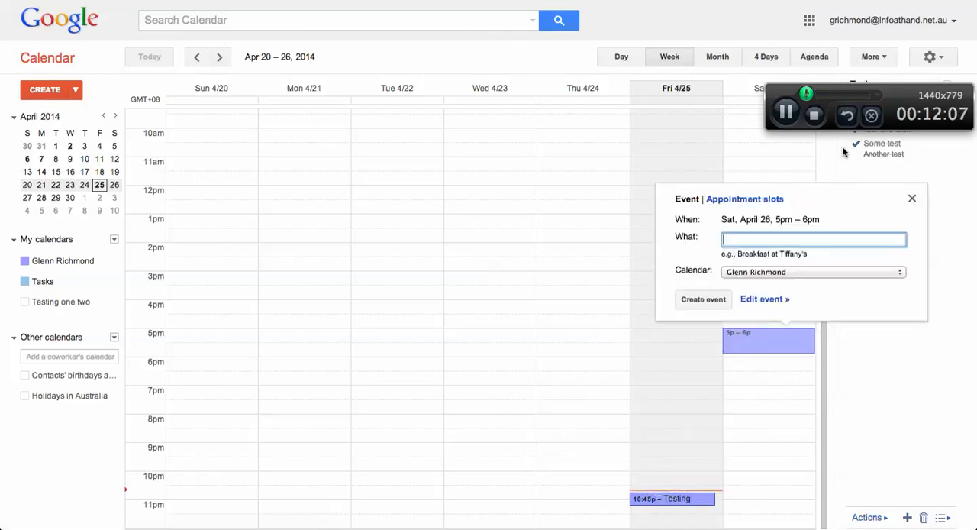
pyautogui.click(634, 122)
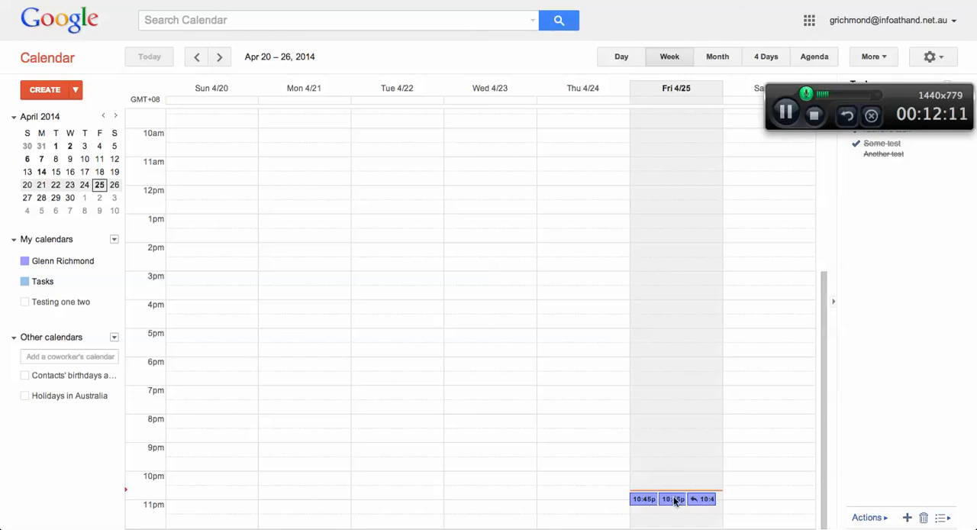
pyautogui.click(665, 500)
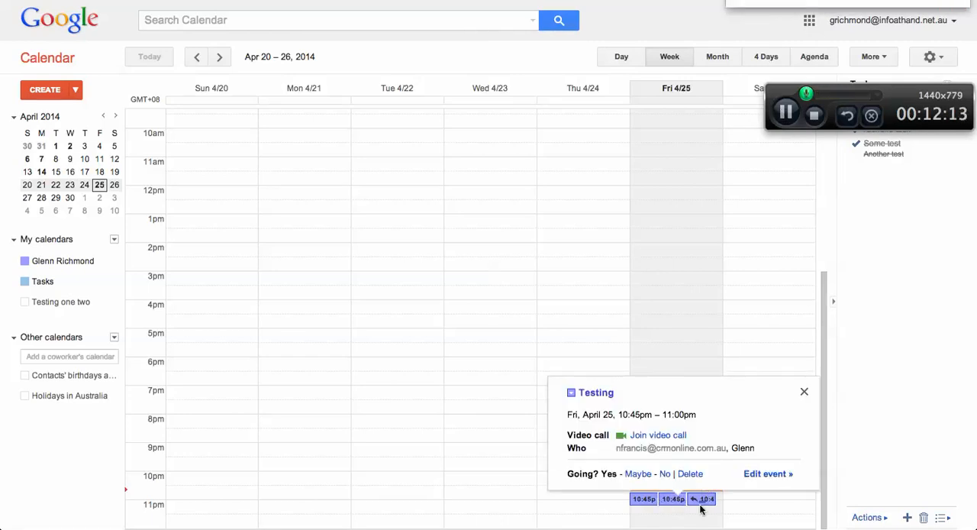
pyautogui.click(696, 500)
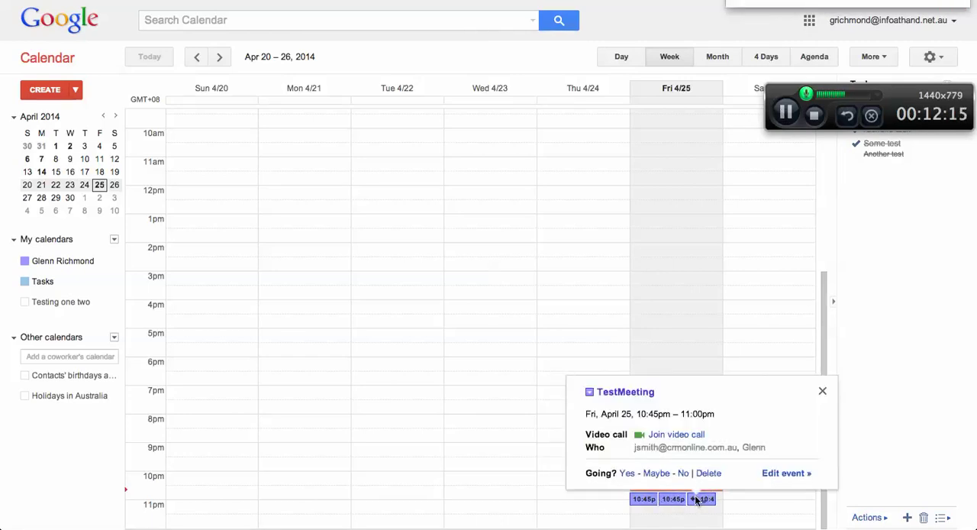
pyautogui.click(640, 500)
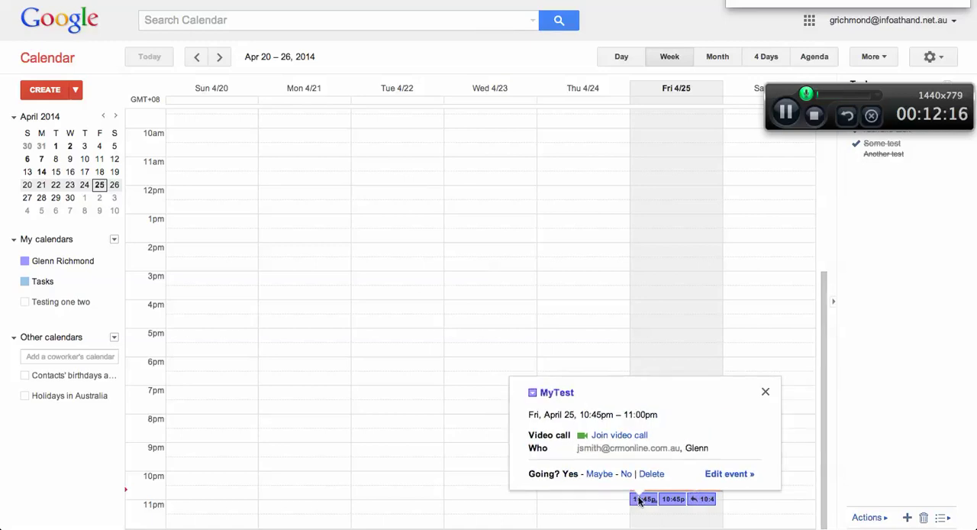
pyautogui.click(763, 392)
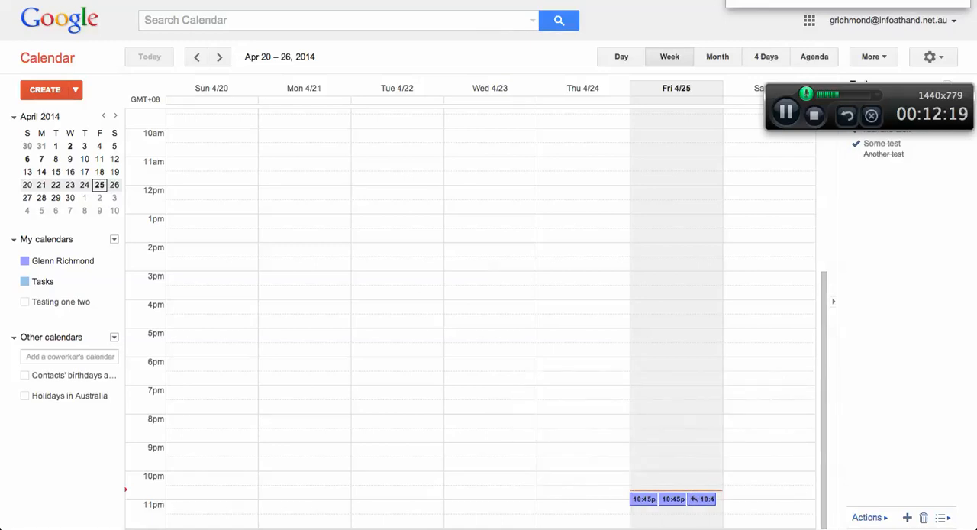
# Step: Start a new task for John Smith with subject Mytesttask
pyautogui.hotkey('ctrl', 'Tab')
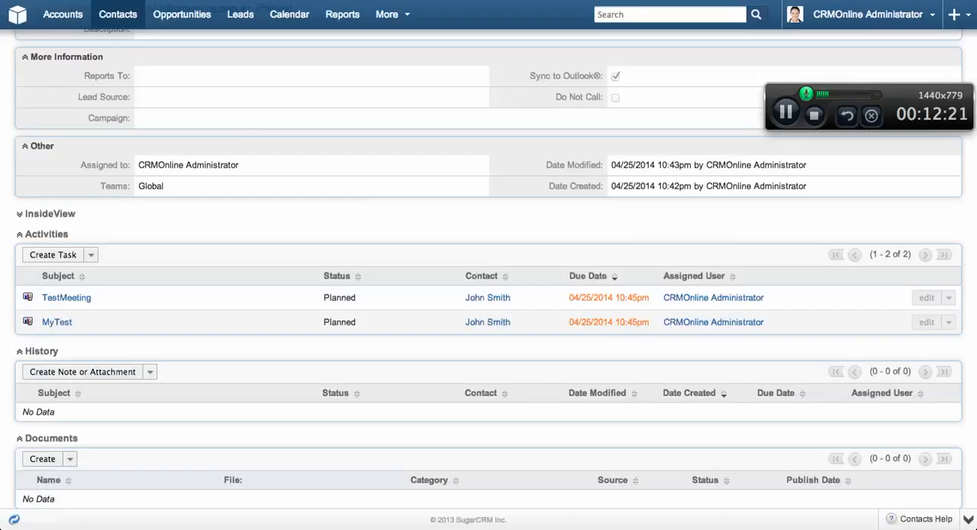
pyautogui.click(66, 250)
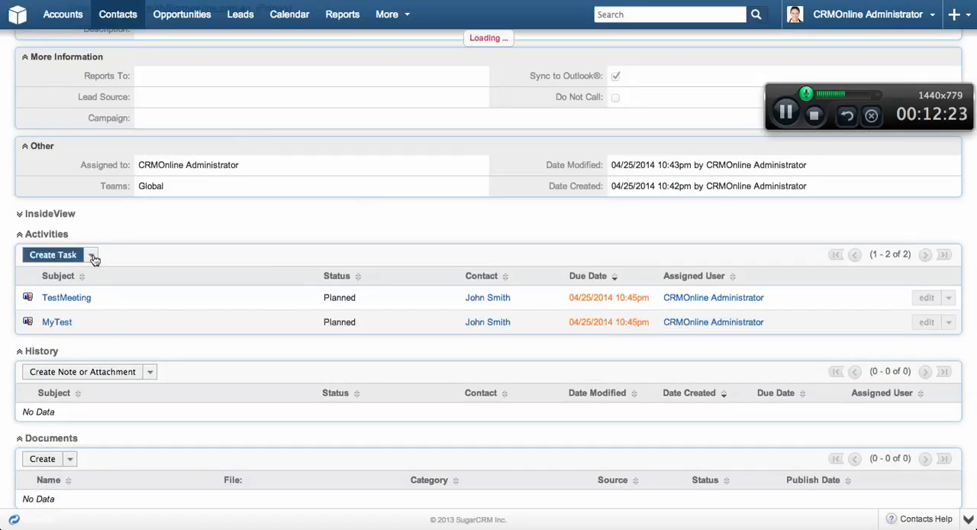
pyautogui.click(213, 277)
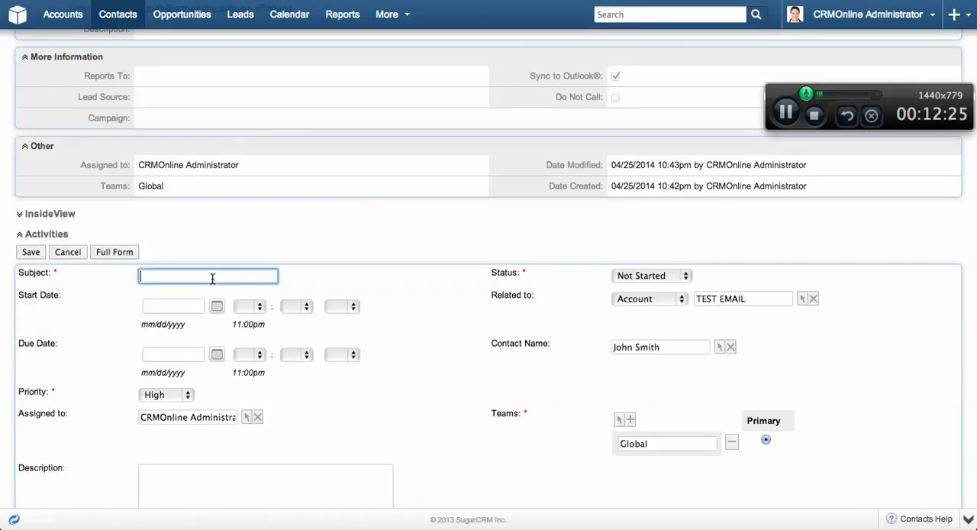
pyautogui.write('Mytesttask')
pyautogui.click(402, 306)
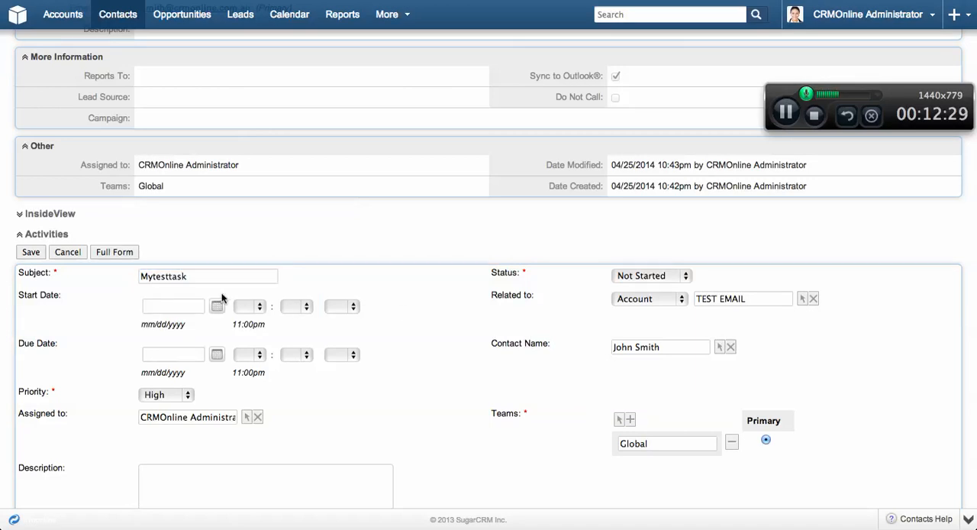
# Step: Set the task due date to April 25 and save Mytesttask
pyautogui.click(216, 354)
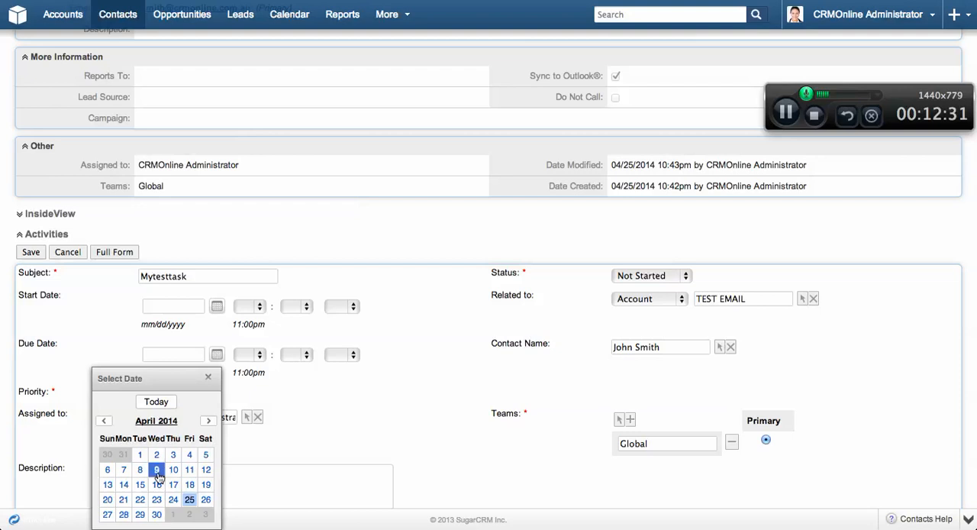
pyautogui.click(192, 497)
pyautogui.scroll(-5, 484, 336)
pyautogui.click(256, 337)
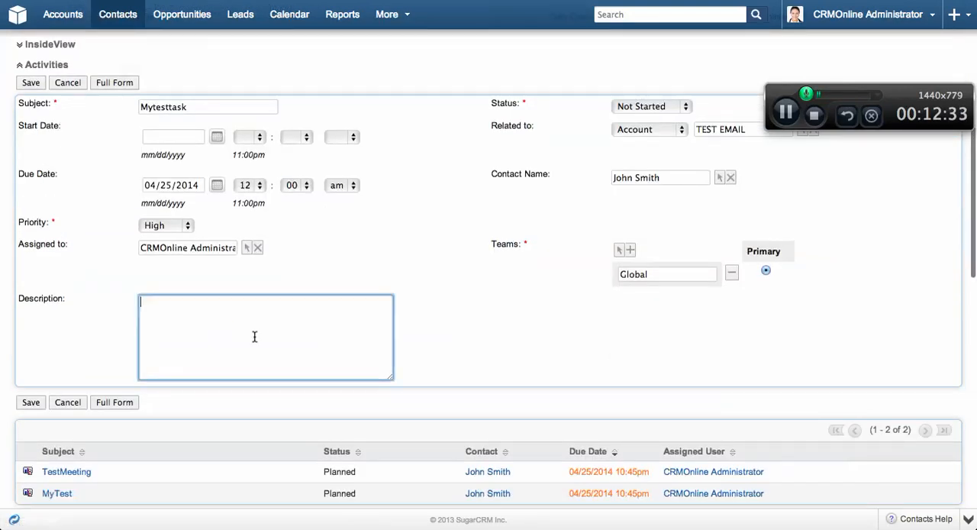
pyautogui.click(29, 84)
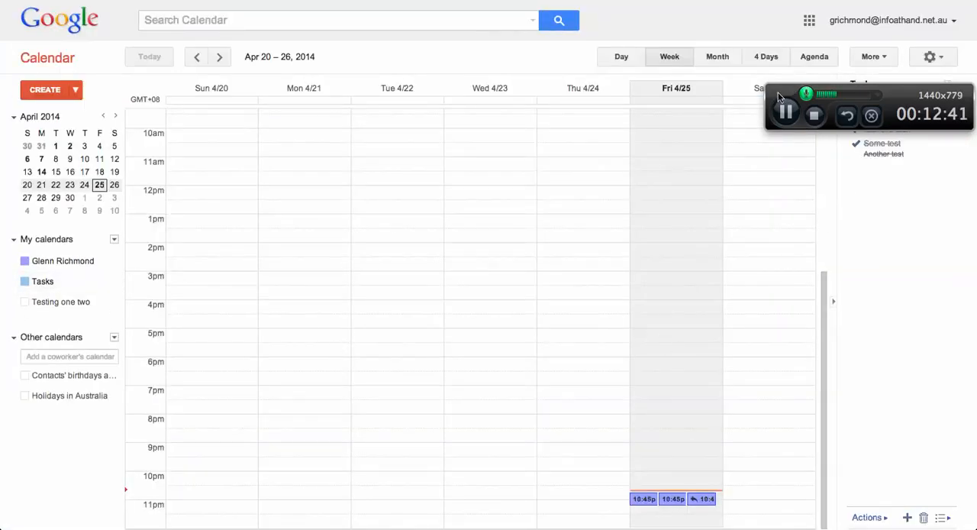
# Step: Reload Google Calendar to check for synced items, then move to the Gmail inbox
pyautogui.moveTo(777, 92); pyautogui.dragTo(765, 342)
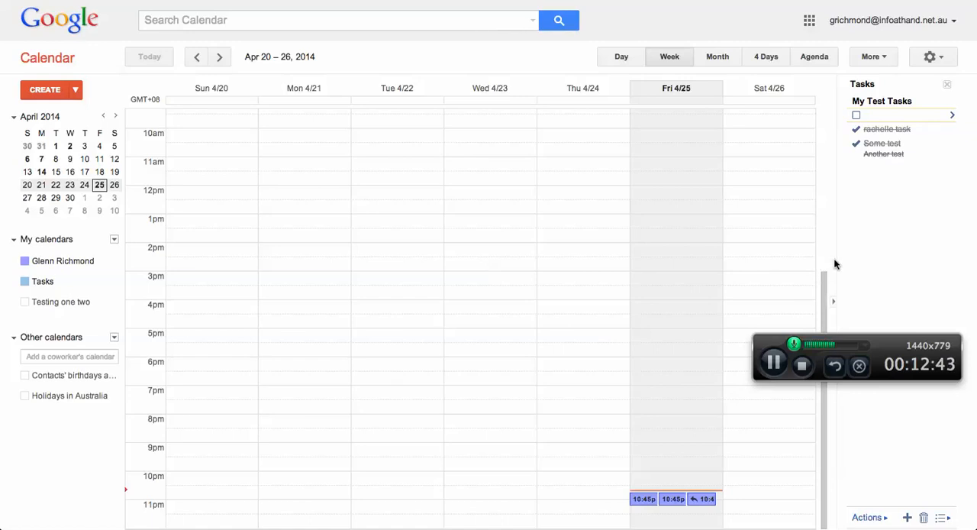
pyautogui.hotkey('ctrl', 'r')
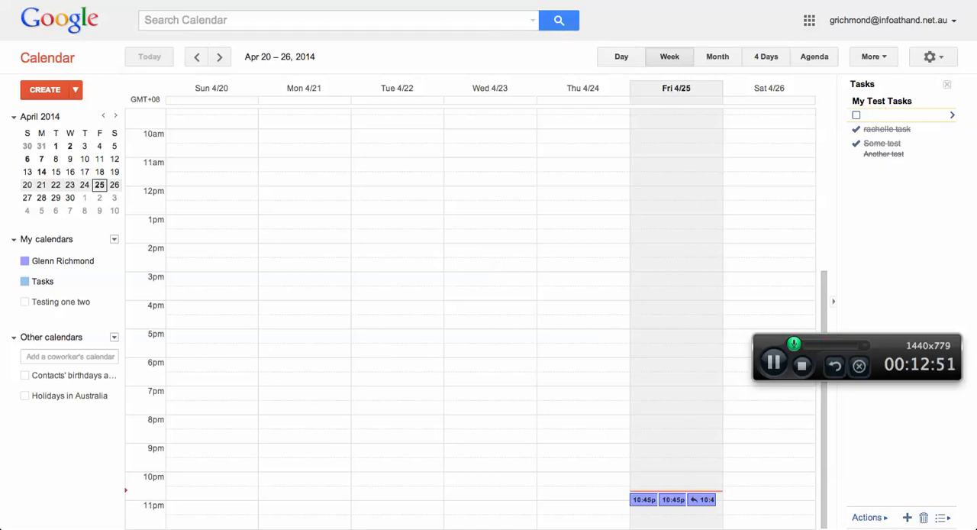
pyautogui.hotkey('ctrl', 'Tab')
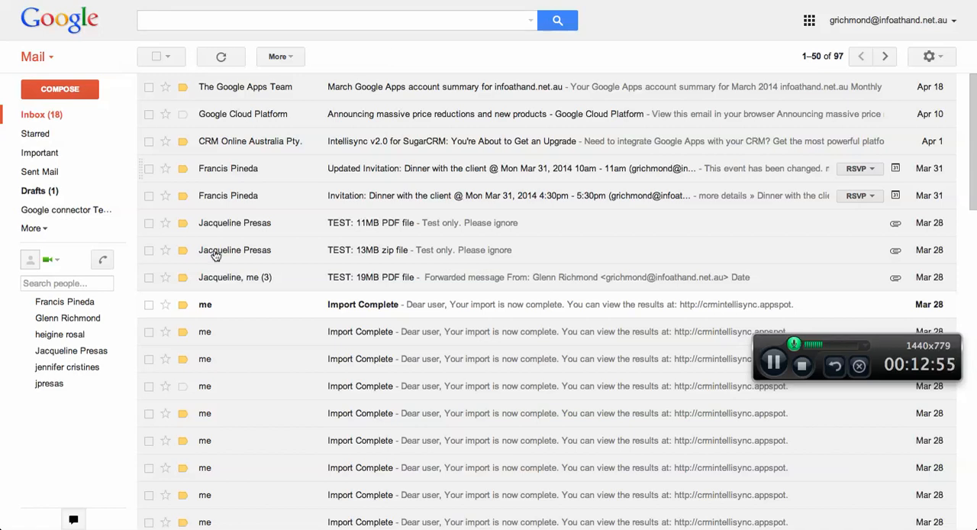
# Step: Read the Intellisync v2.0 for SugarCRM upgrade email in the Gmail inbox
pyautogui.click(223, 140)
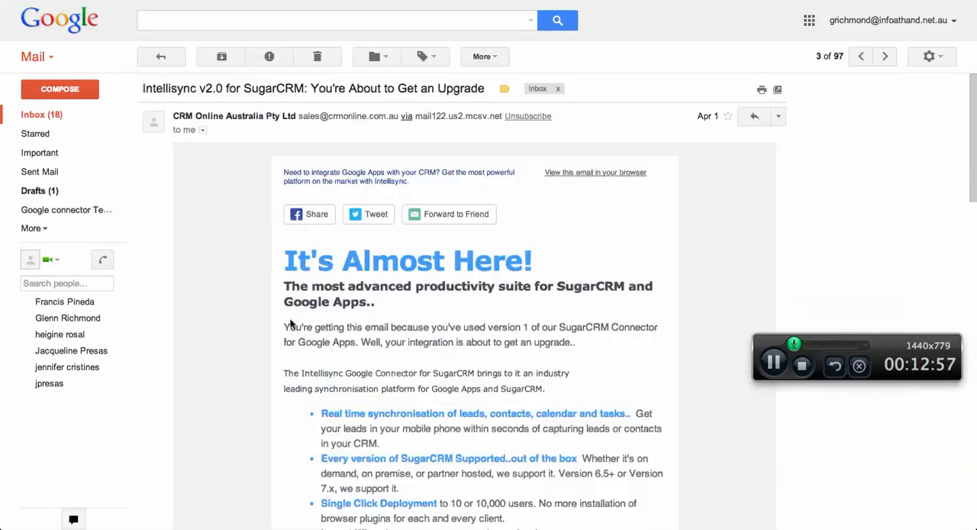
pyautogui.scroll(-15, 438, 362)
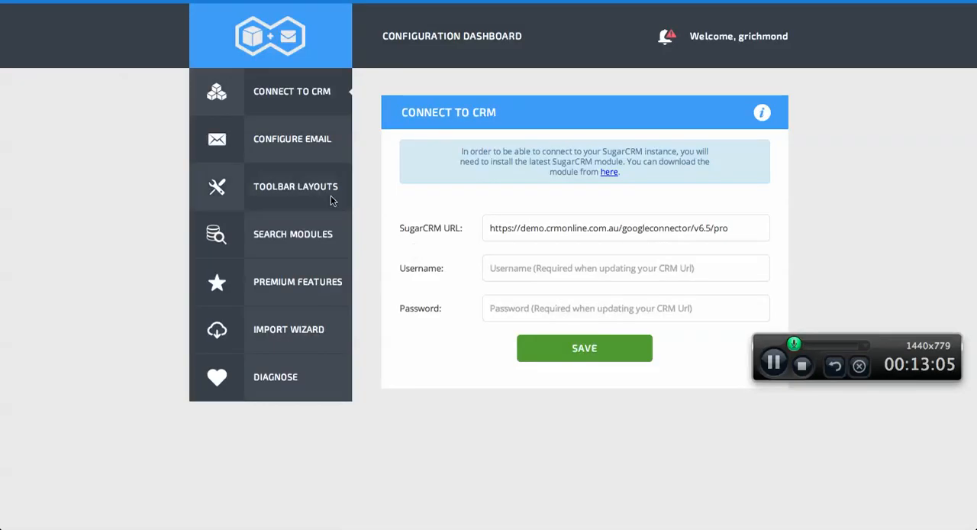
# Step: Search the Import Wizard's importable Google contacts for sugarcrm
pyautogui.click(273, 324)
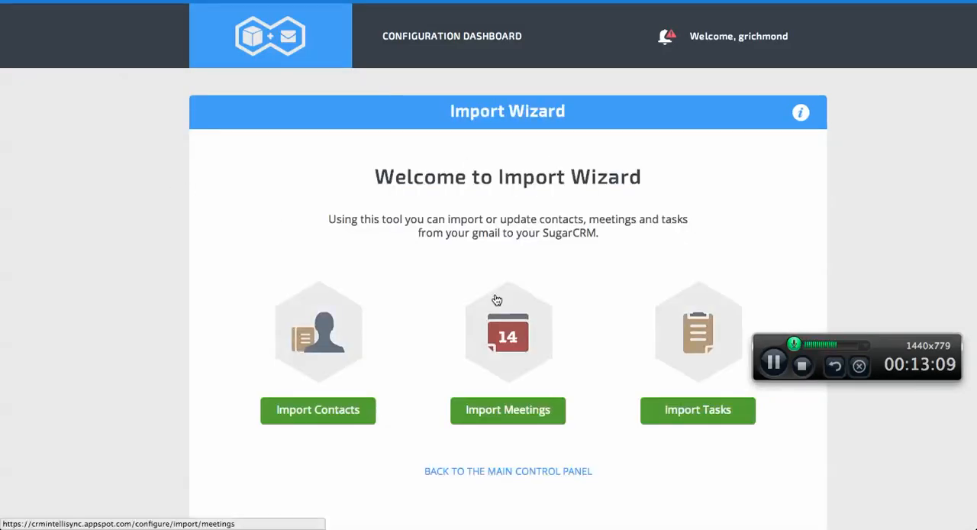
pyautogui.click(312, 410)
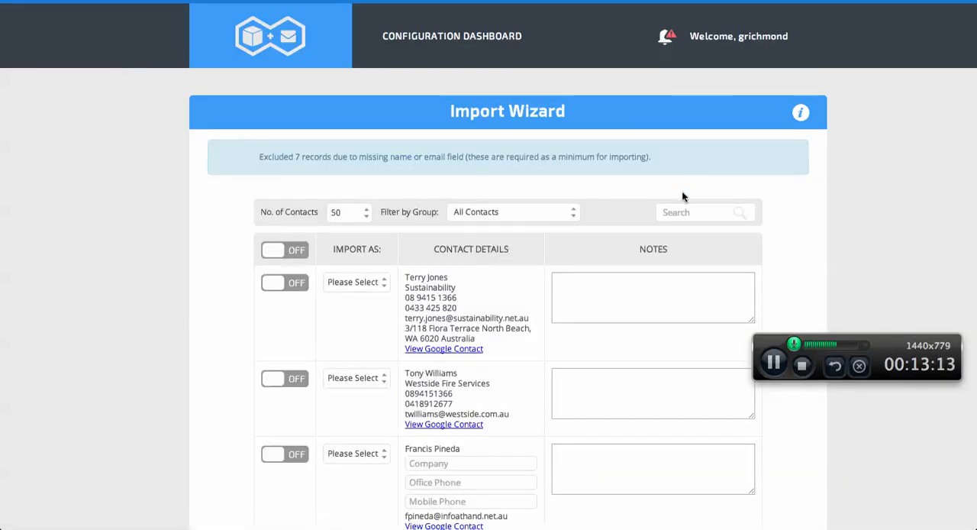
pyautogui.click(684, 218)
pyautogui.write('sug')
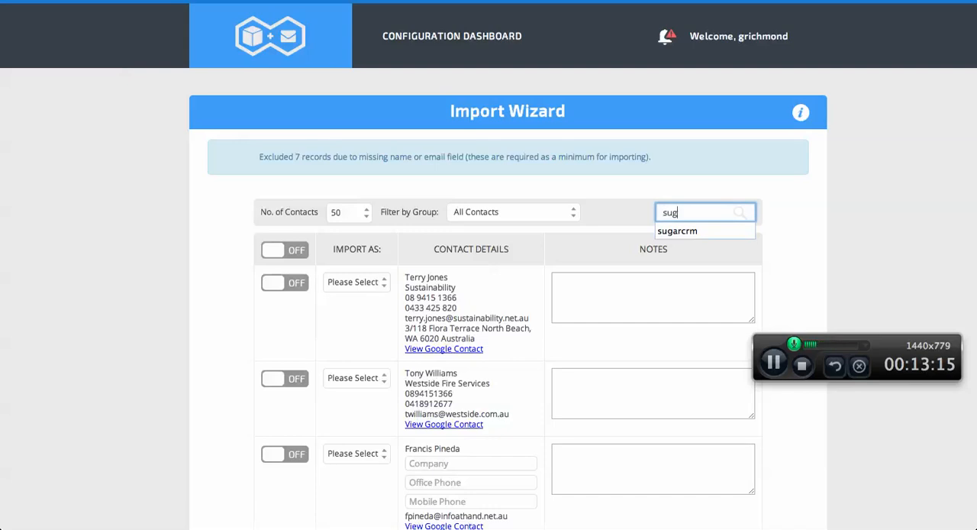
pyautogui.write('arcrm')
pyautogui.press('Return')
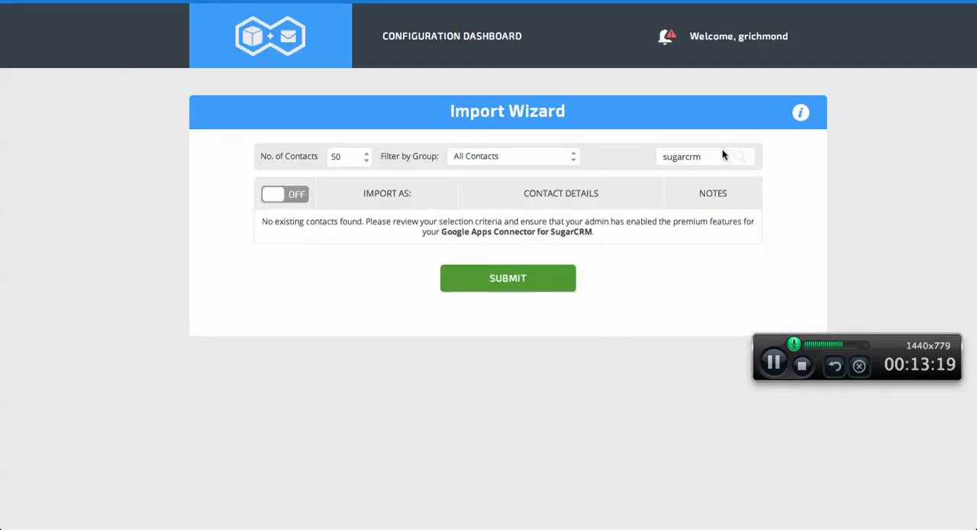
# Step: Clear the search text and rerun the contact search with no filter
pyautogui.click(722, 156)
pyautogui.hotkey('ctrl', 'a')
pyautogui.press('BackSpace')
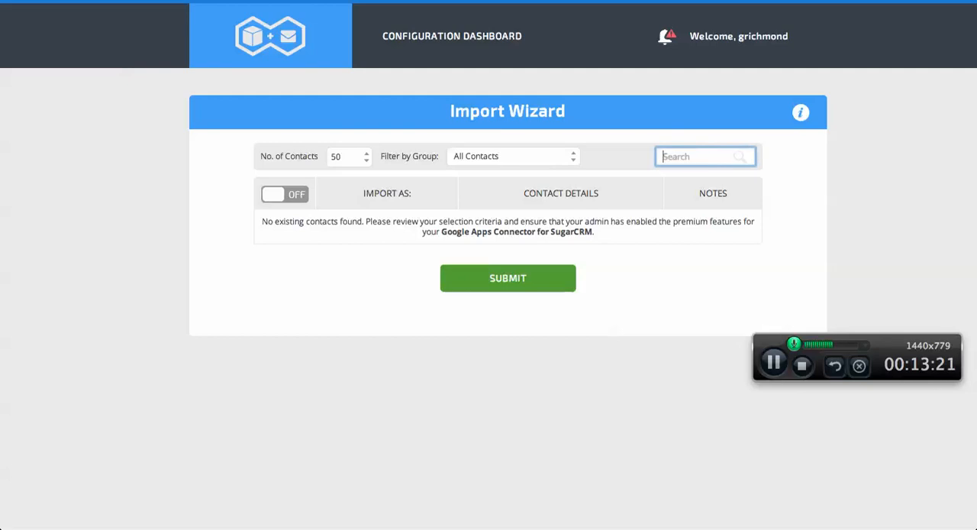
pyautogui.press('Return')
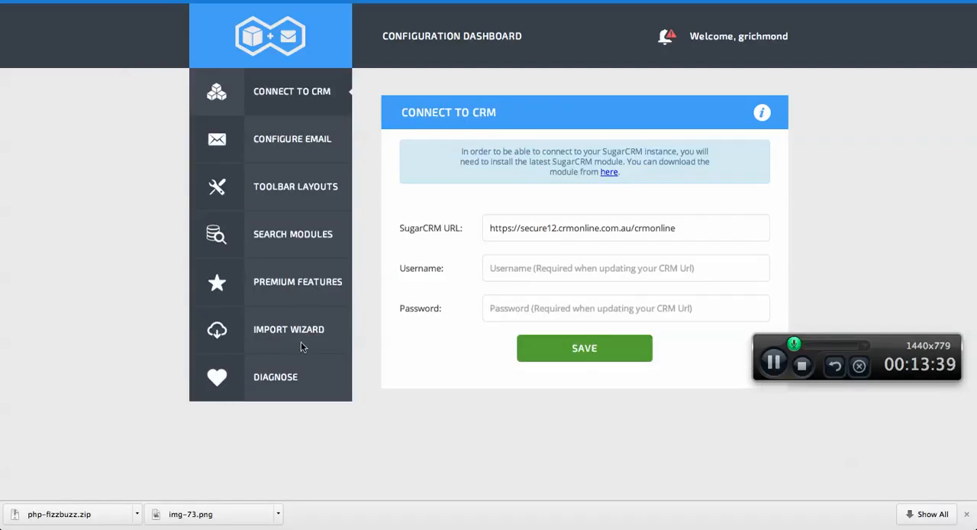
# Step: Reopen the Import Contacts list and search it for sugarcrm
pyautogui.click(274, 343)
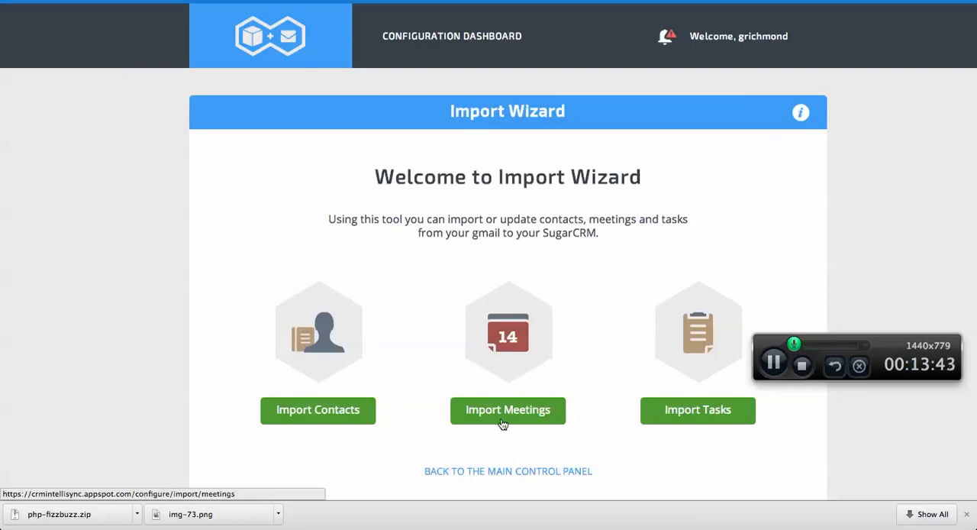
pyautogui.scroll(-2, 501, 424)
pyautogui.click(324, 327)
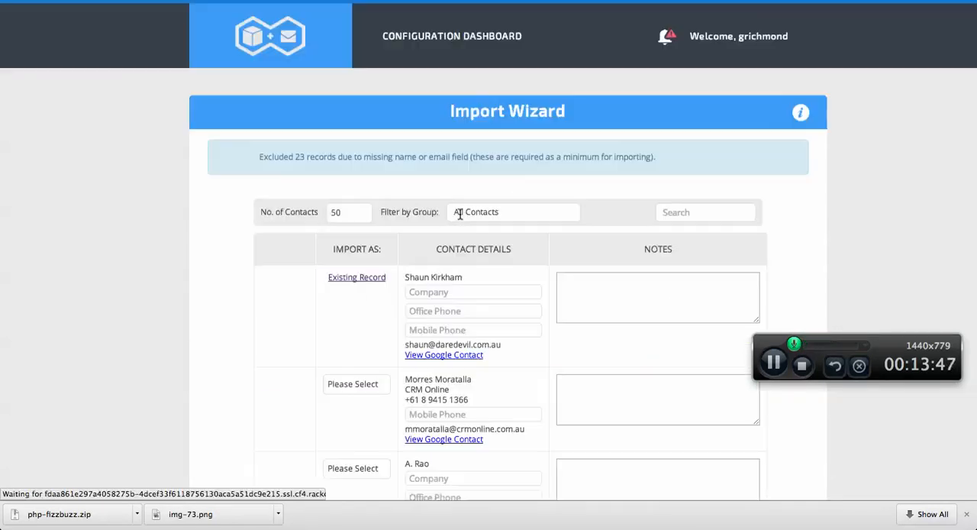
pyautogui.scroll(-3, 461, 214)
pyautogui.click(683, 92)
pyautogui.write('suga')
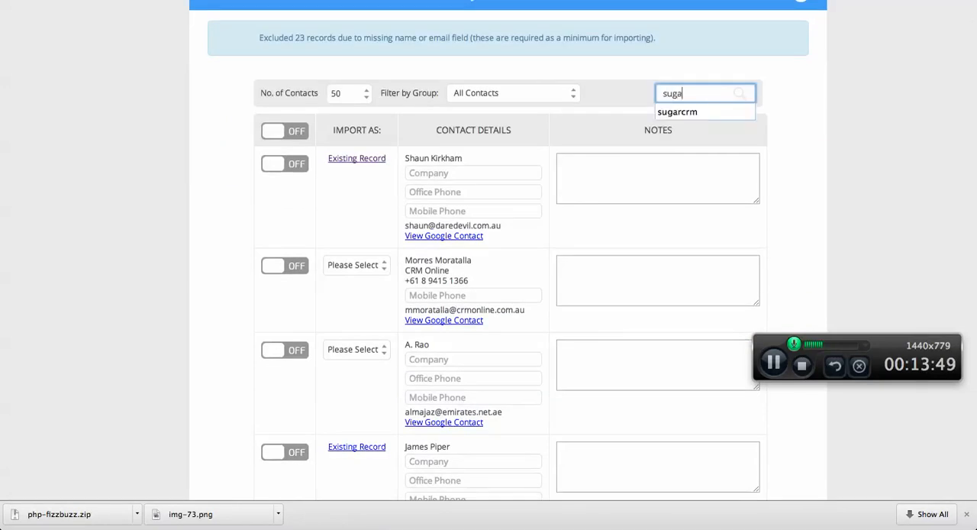
pyautogui.write('rcrm')
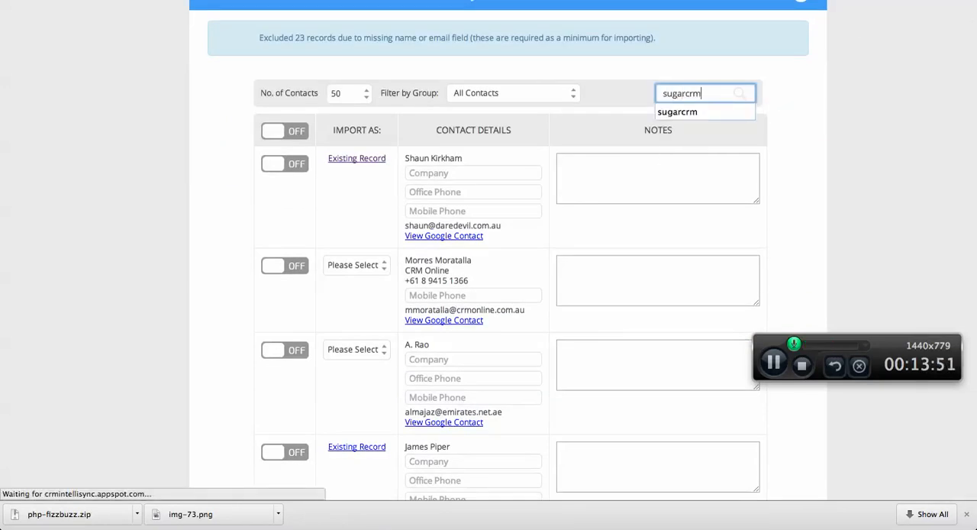
pyautogui.press('Return')
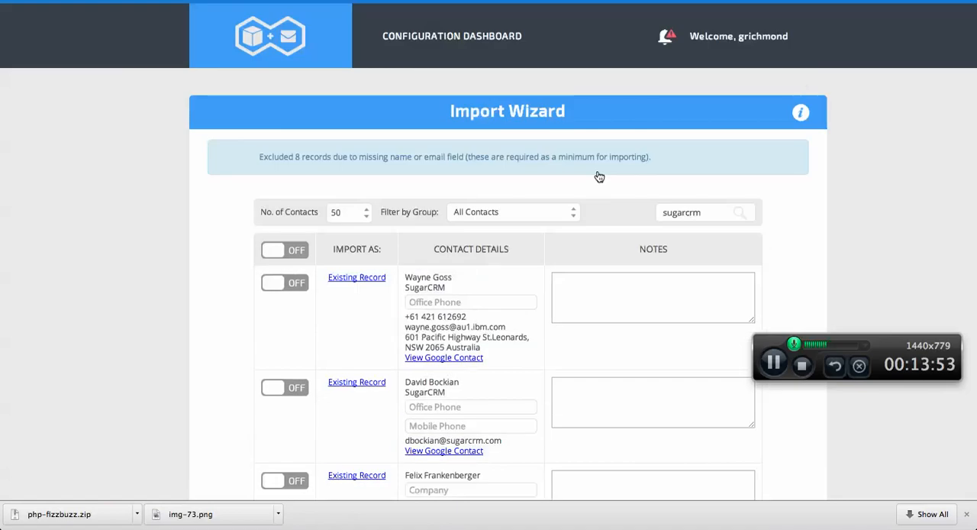
pyautogui.scroll(-3, 496, 290)
pyautogui.scroll(-2, 495, 293)
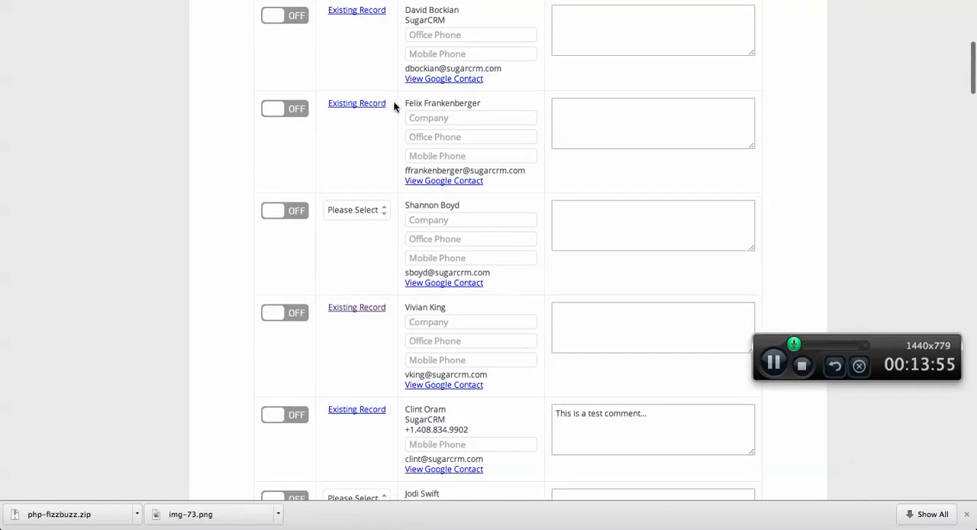
pyautogui.scroll(-3, 394, 105)
pyautogui.scroll(-4, 394, 106)
pyautogui.scroll(-1, 394, 106)
pyautogui.scroll(-3, 394, 106)
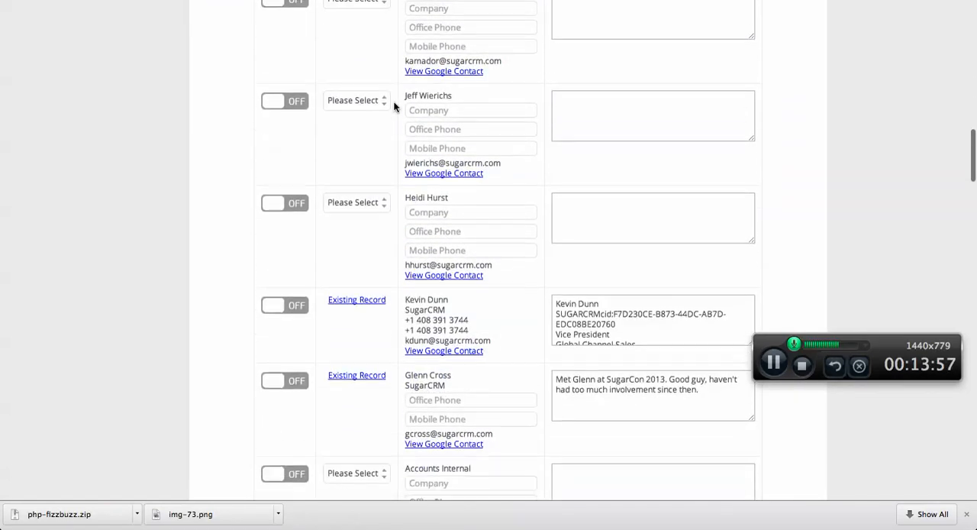
pyautogui.scroll(-1, 395, 115)
pyautogui.scroll(-1, 395, 116)
pyautogui.scroll(-2, 395, 118)
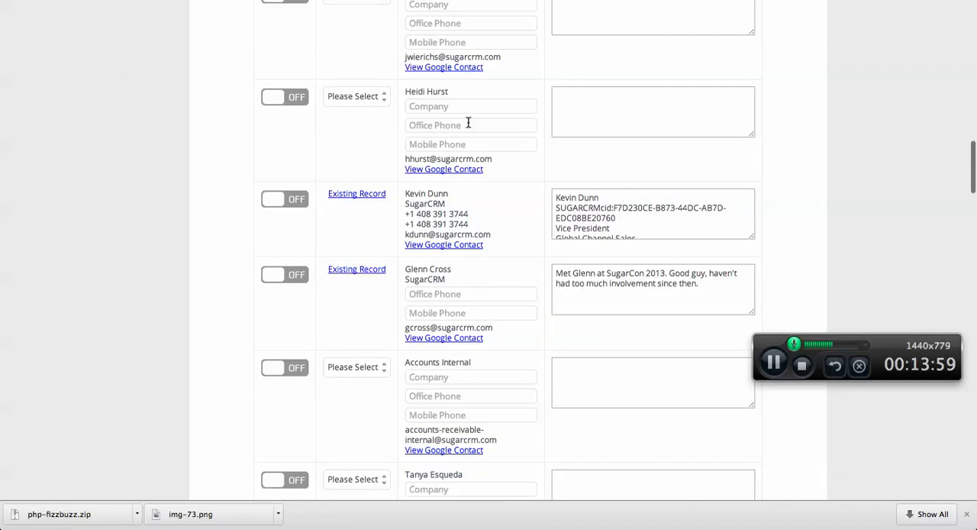
pyautogui.click(436, 102)
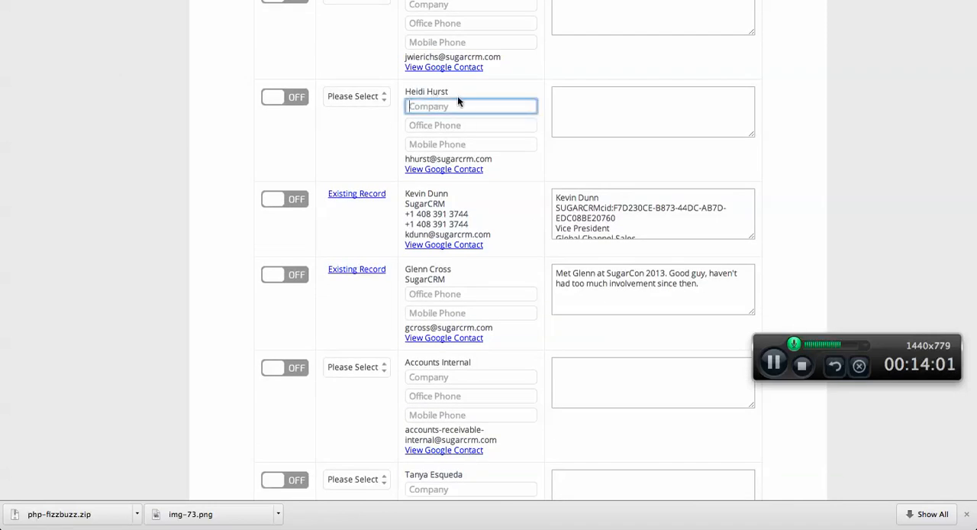
pyautogui.click(288, 98)
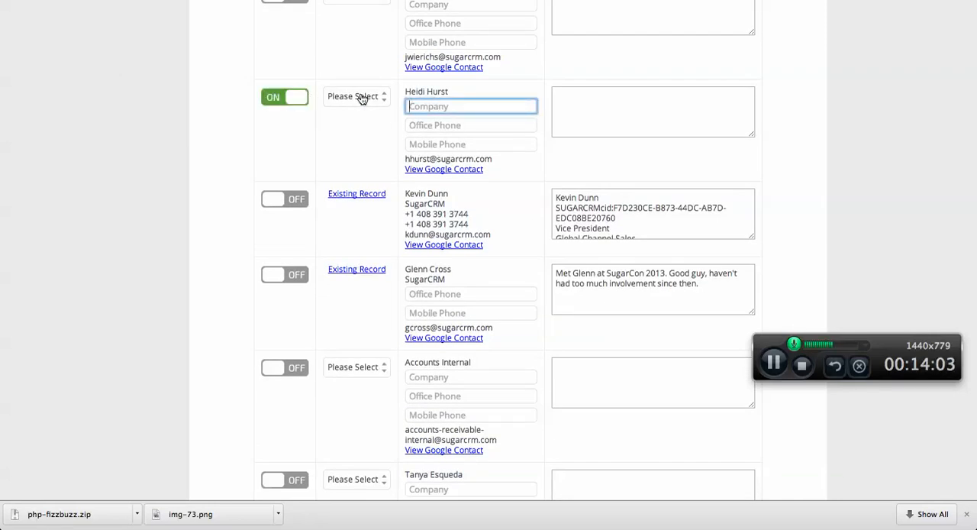
pyautogui.click(363, 100)
pyautogui.click(356, 135)
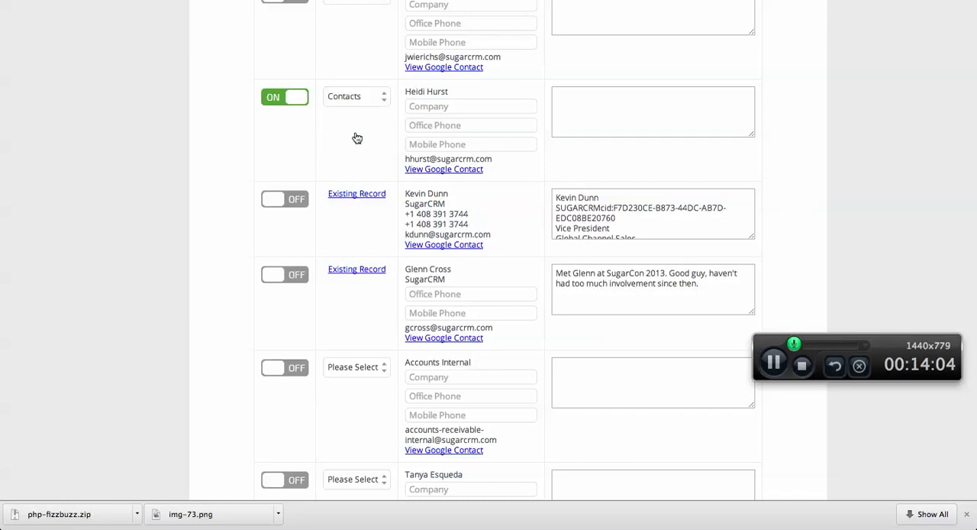
pyautogui.click(460, 107)
pyautogui.write('Suga')
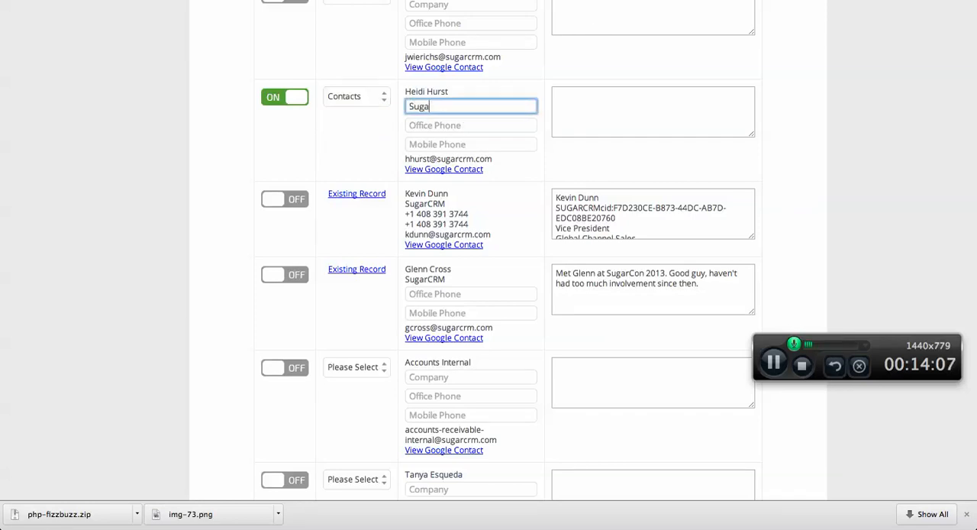
pyautogui.write('rCRM')
pyautogui.press('Tab')
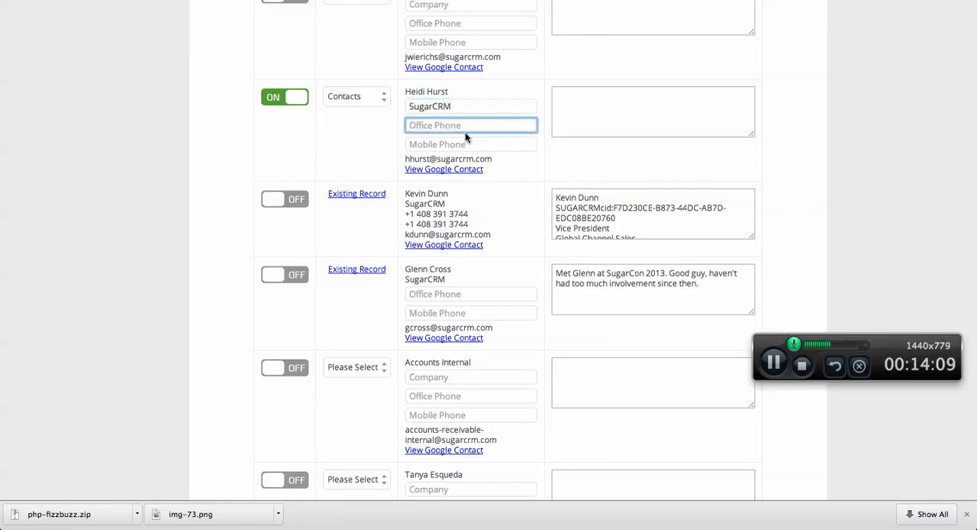
pyautogui.click(646, 99)
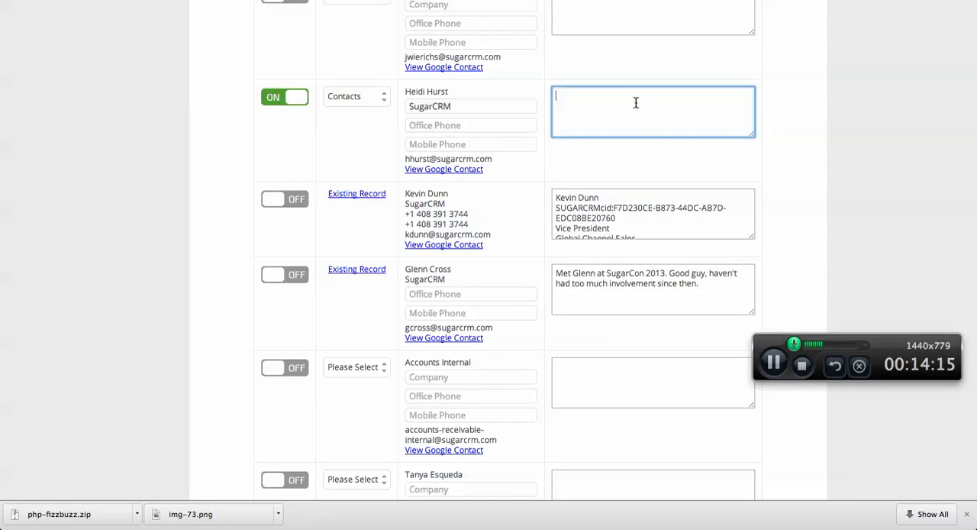
pyautogui.write('Here ')
pyautogui.write('are some notes')
pyautogui.write('..')
pyautogui.scroll(-2, 194, 158)
pyautogui.scroll(-10, 194, 158)
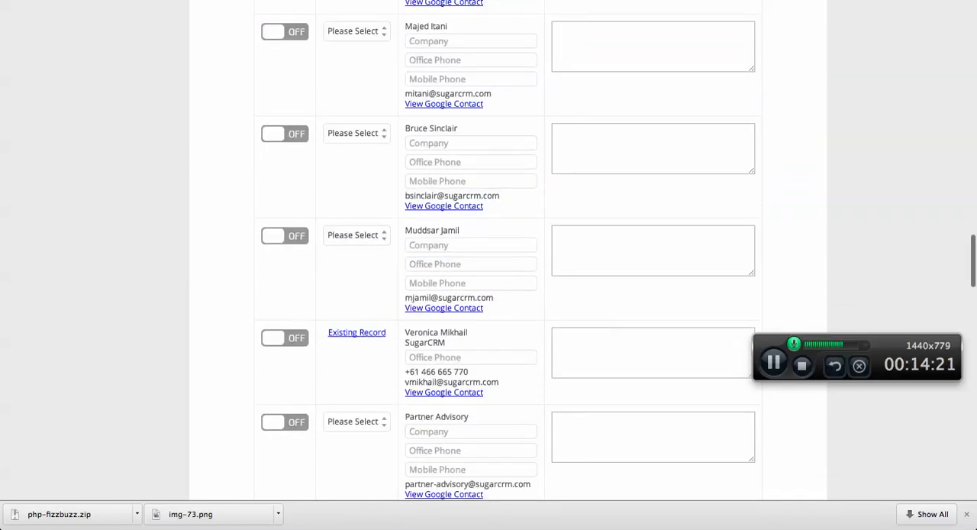
pyautogui.scroll(-5, 527, 443)
pyautogui.scroll(-2, 526, 446)
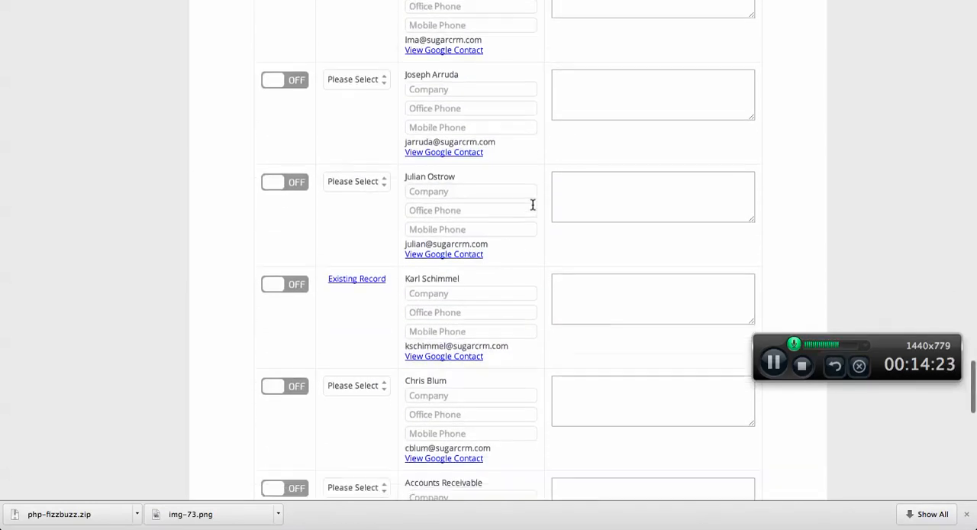
pyautogui.scroll(-10, 532, 204)
pyautogui.click(530, 424)
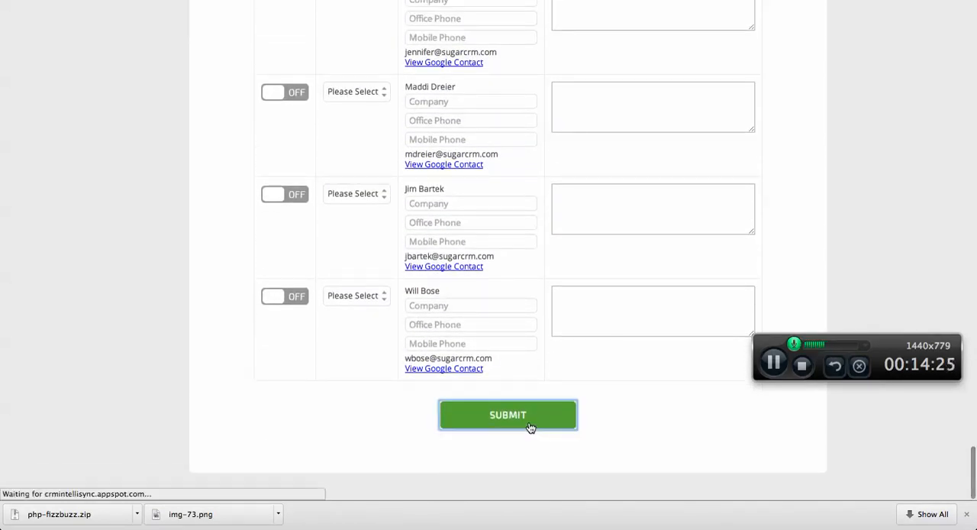
pyautogui.scroll(2, 480, 180)
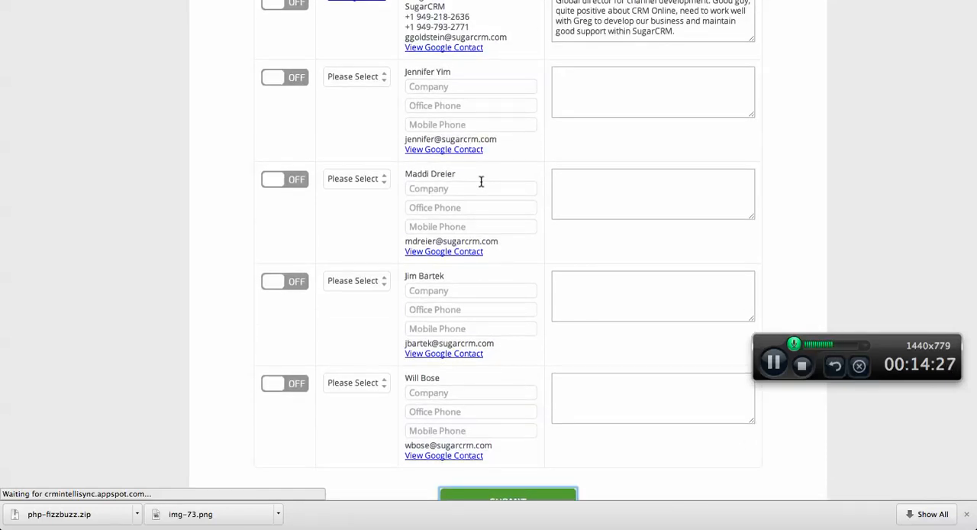
pyautogui.scroll(1, 481, 181)
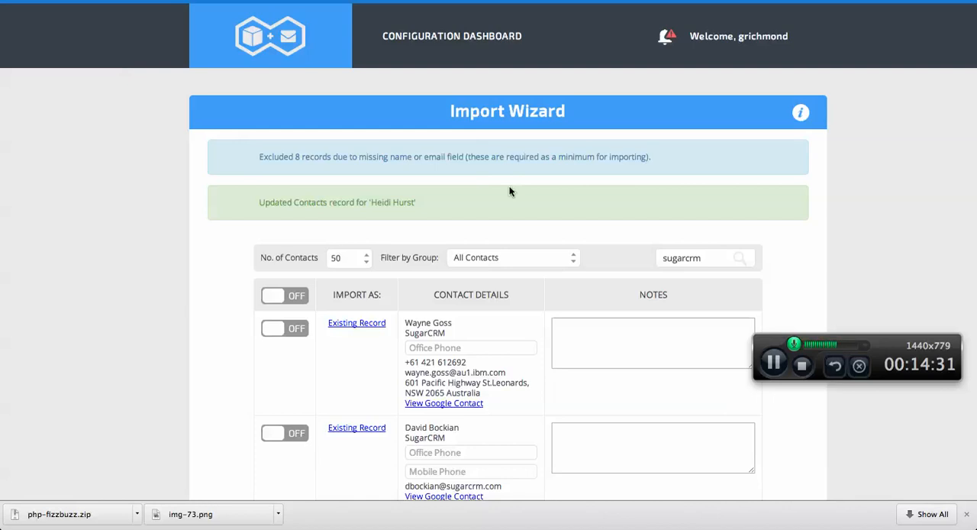
pyautogui.scroll(-5, 509, 191)
pyautogui.scroll(-5, 509, 191)
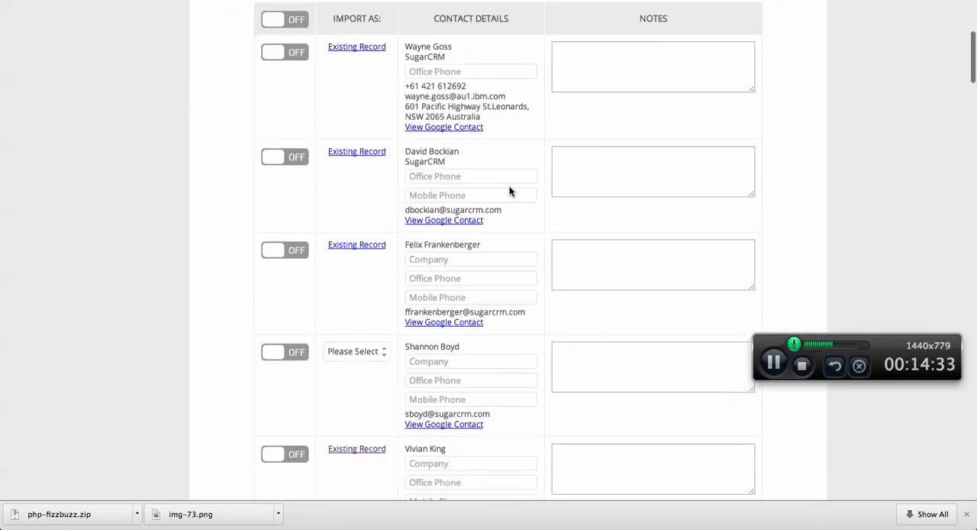
pyautogui.scroll(-2, 509, 191)
# Step: Find Heidi on the results page and follow her Existing Record link to SugarCRM
pyautogui.hotkey('ctrl', 'f')
pyautogui.write('Hei')
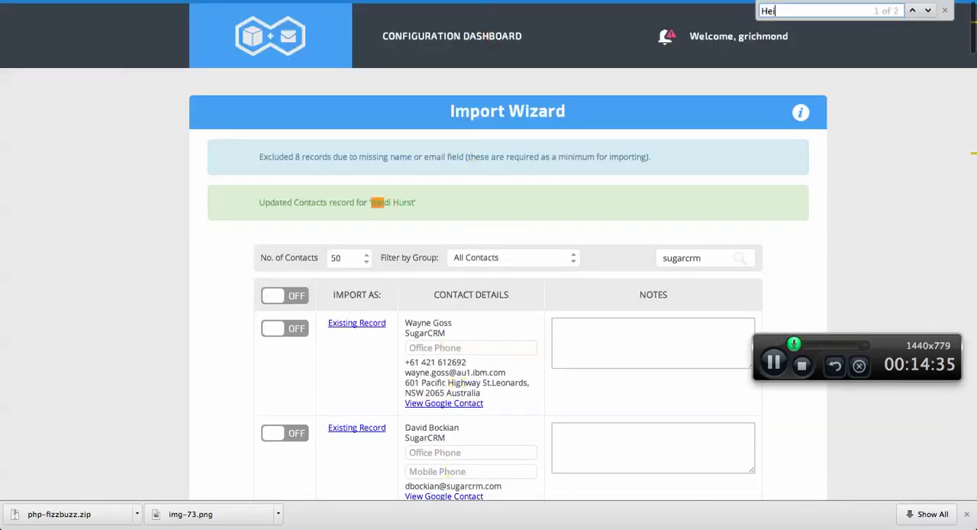
pyautogui.write('d')
pyautogui.press('Return')
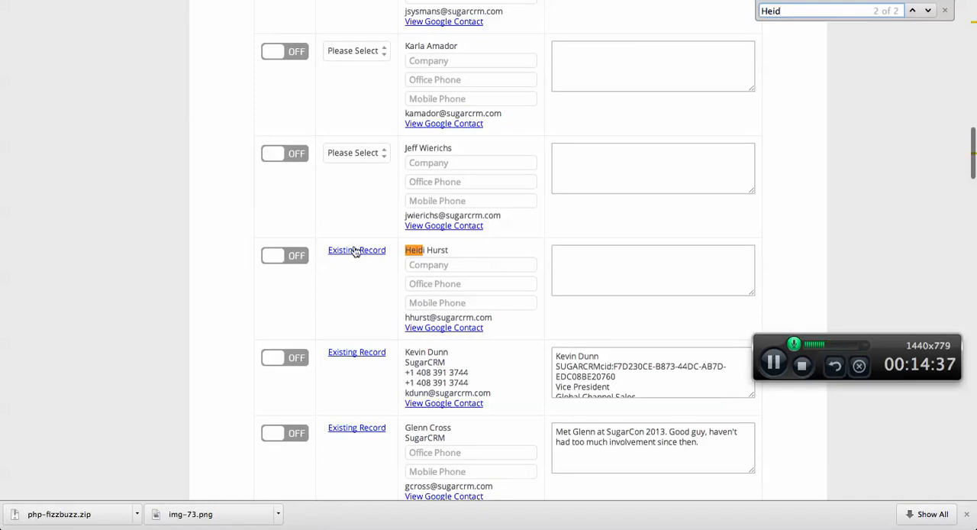
pyautogui.click(354, 252)
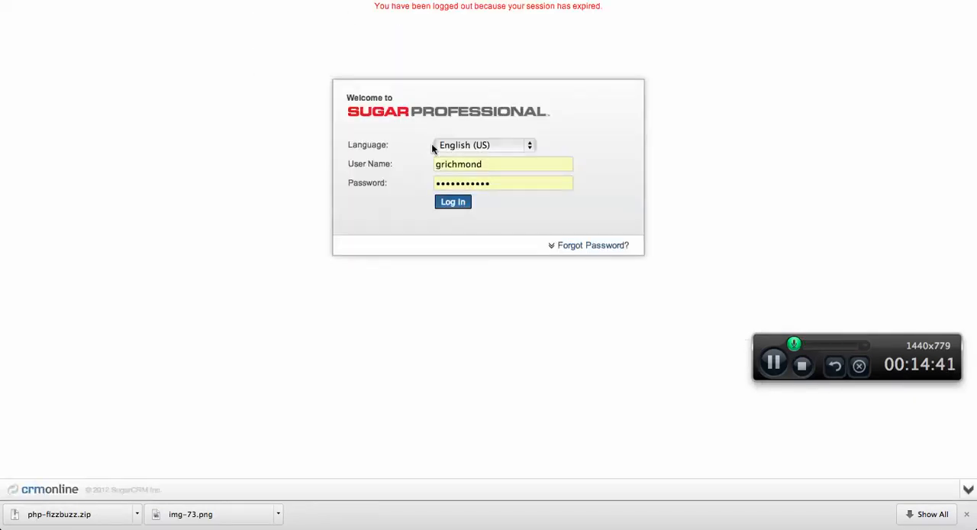
pyautogui.click(450, 200)
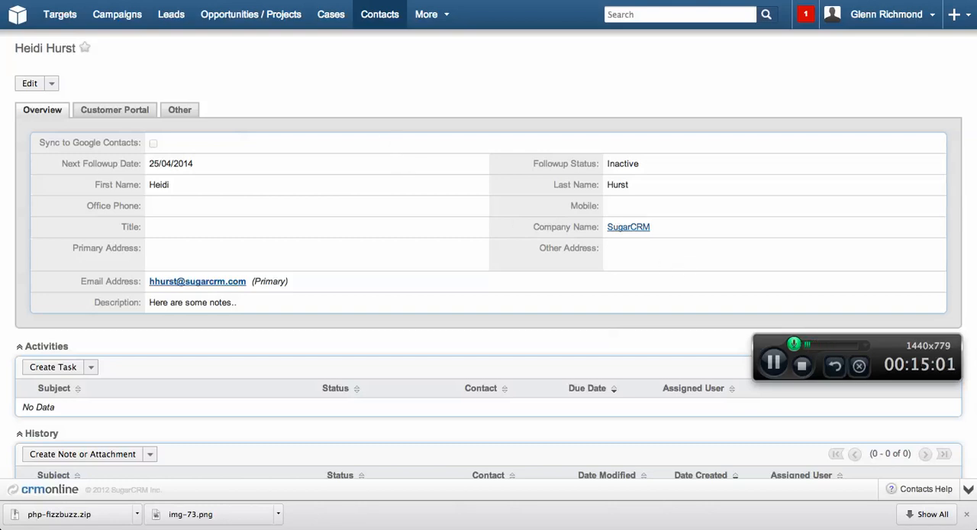
pyautogui.click(309, 0)
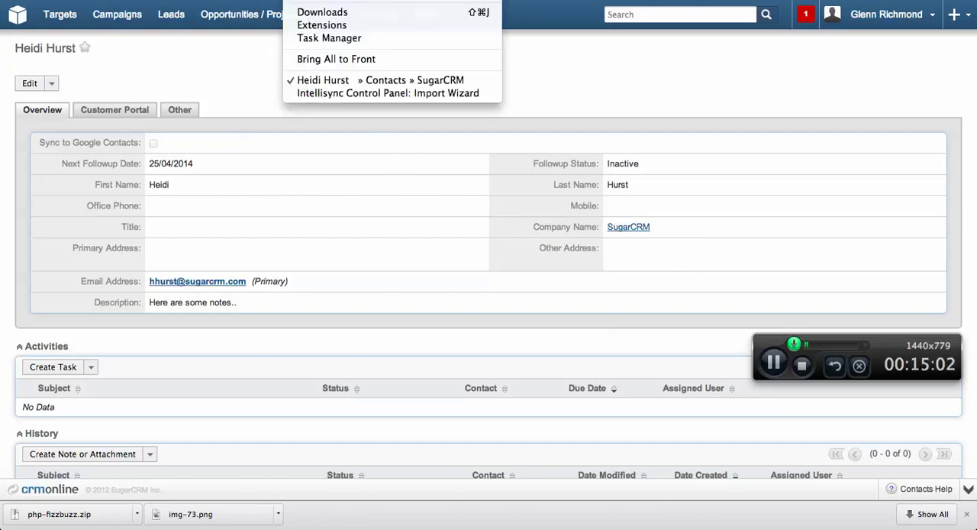
# Step: Return to the Intellisync dashboard and choose Import Meetings in the Import Wizard
pyautogui.click(310, 92)
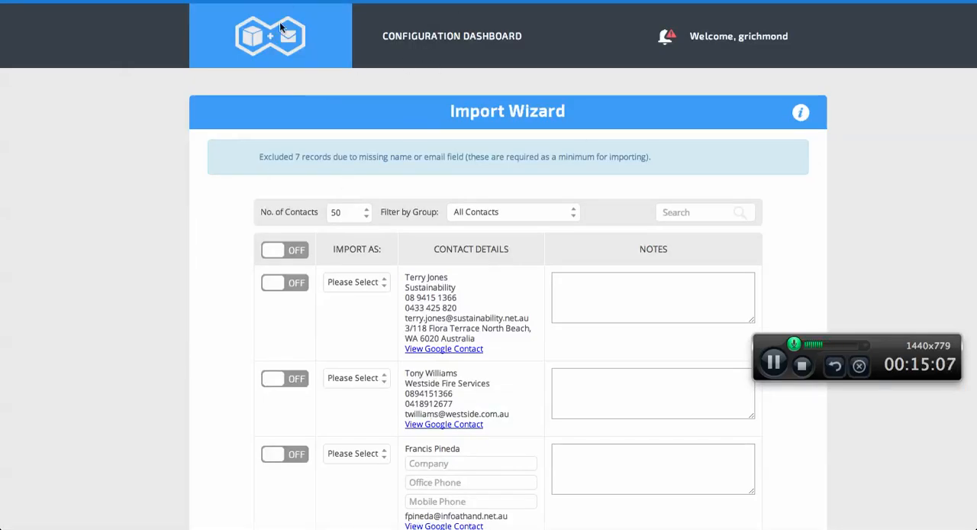
pyautogui.click(309, 0)
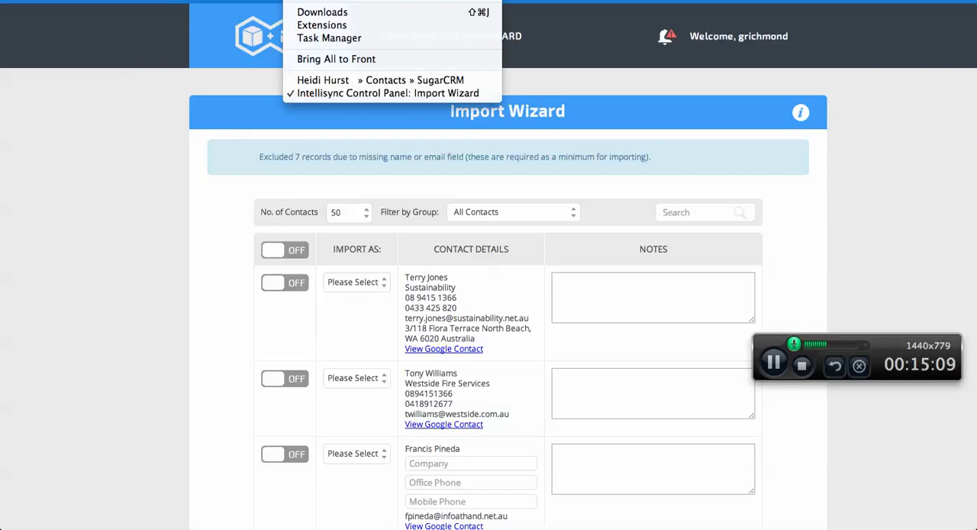
pyautogui.click(320, 93)
pyautogui.click(264, 43)
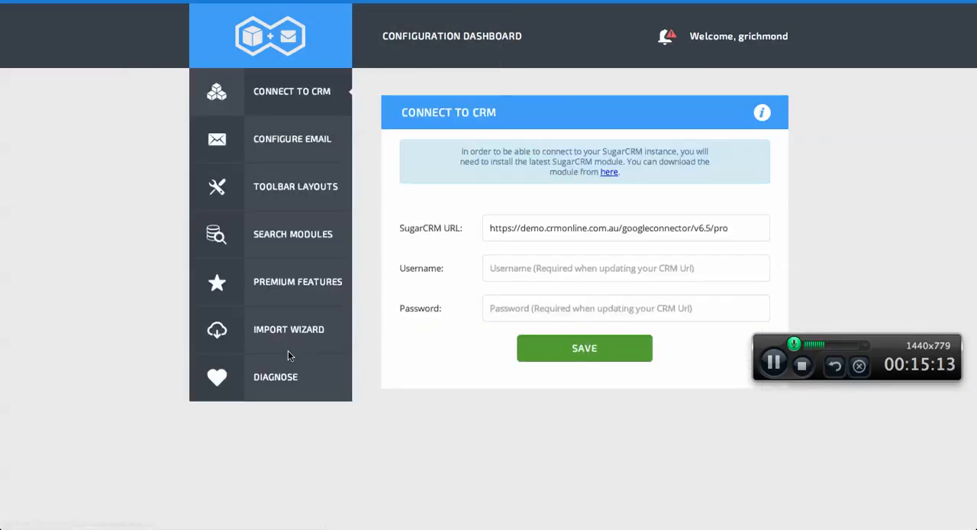
pyautogui.click(282, 342)
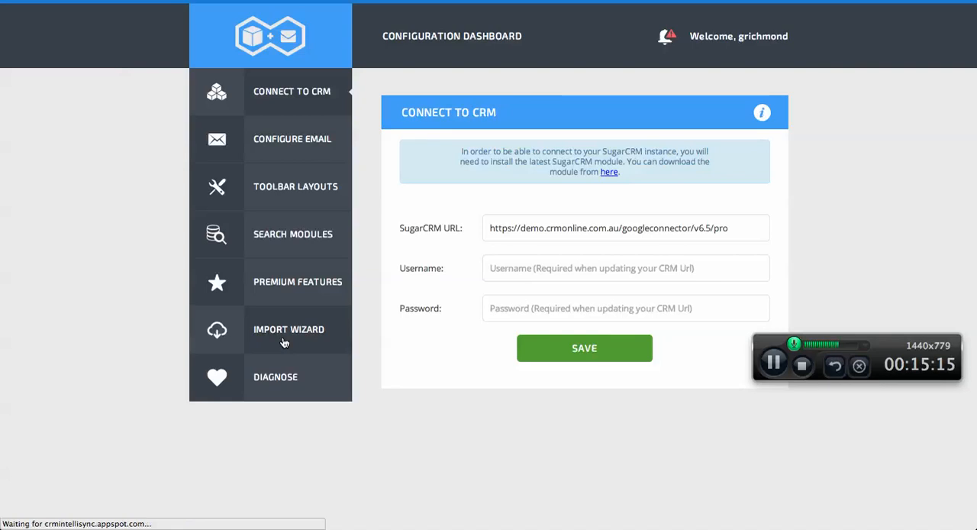
pyautogui.click(531, 407)
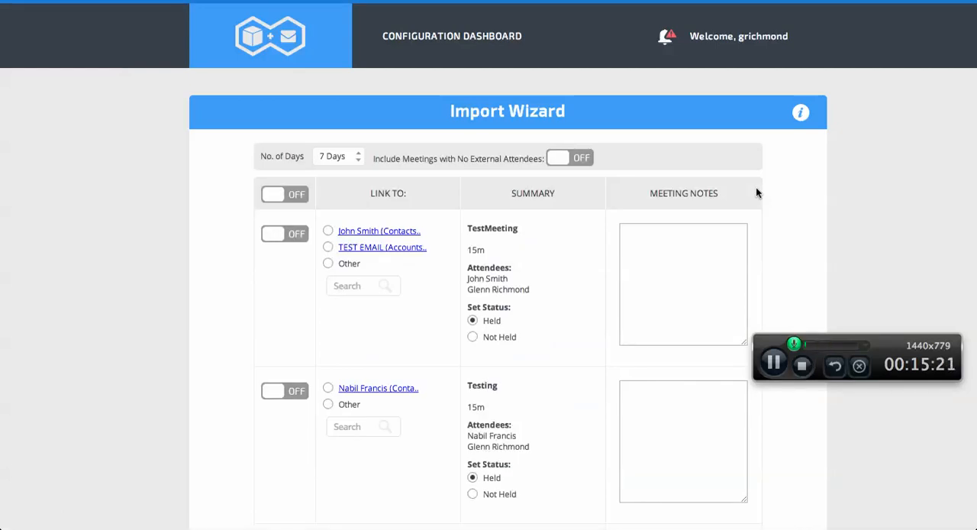
pyautogui.scroll(-5, 252, 274)
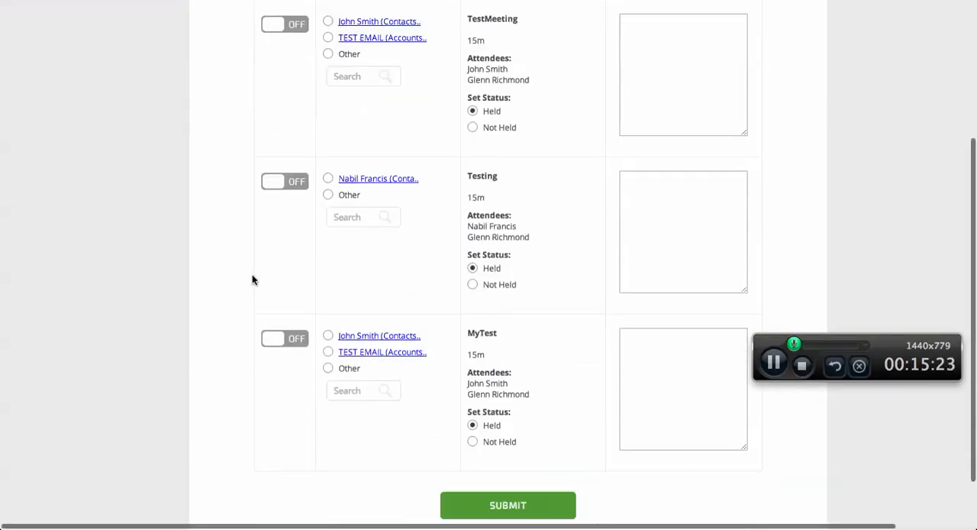
pyautogui.scroll(5, 252, 274)
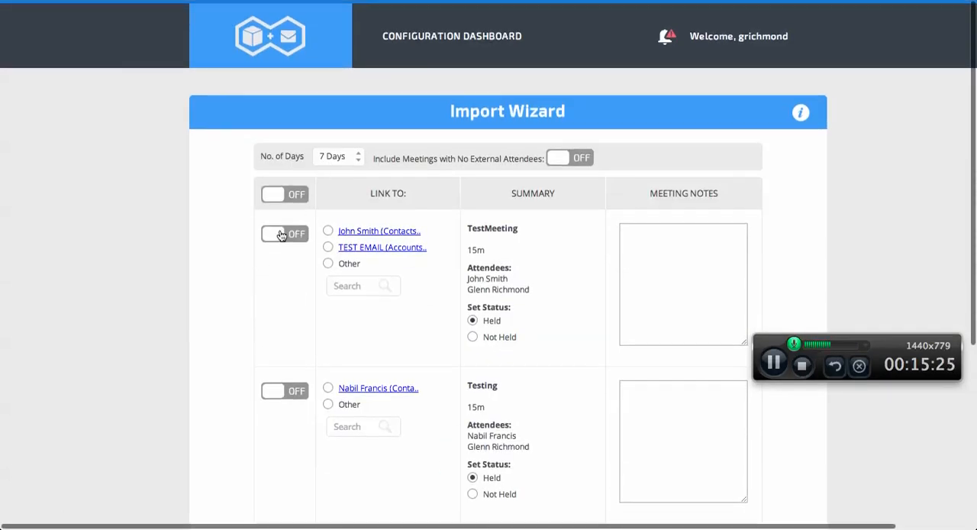
# Step: Switch TestMeeting on for import, glance at the day ranges, and link it to John Smith
pyautogui.click(282, 235)
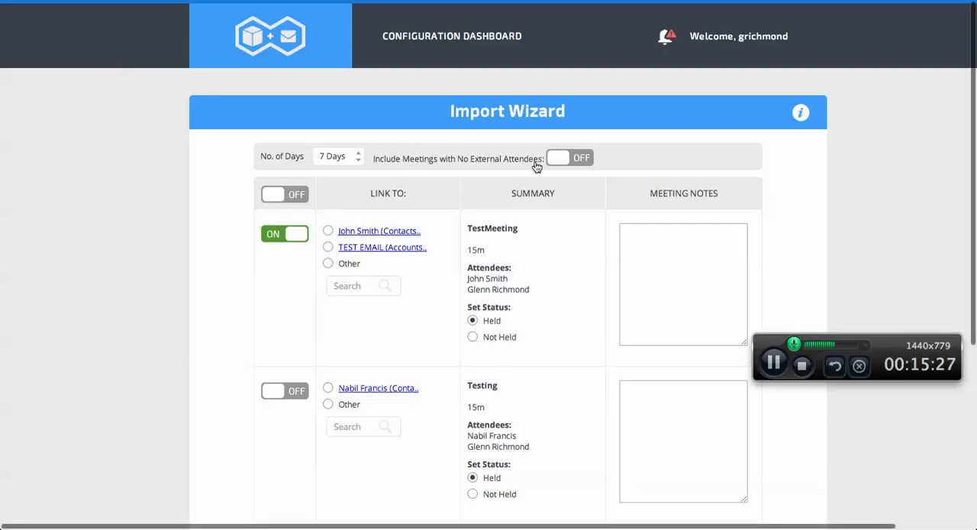
pyautogui.click(357, 158)
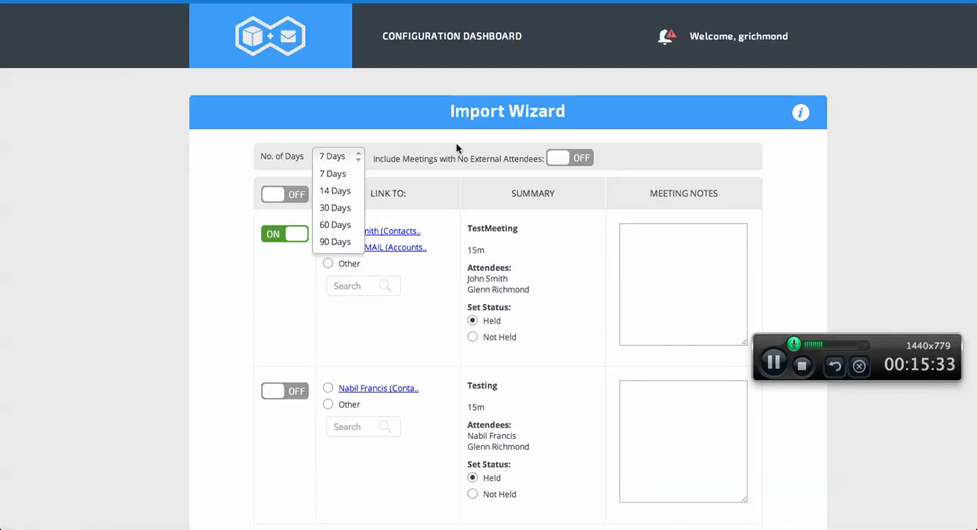
pyautogui.click(81, 117)
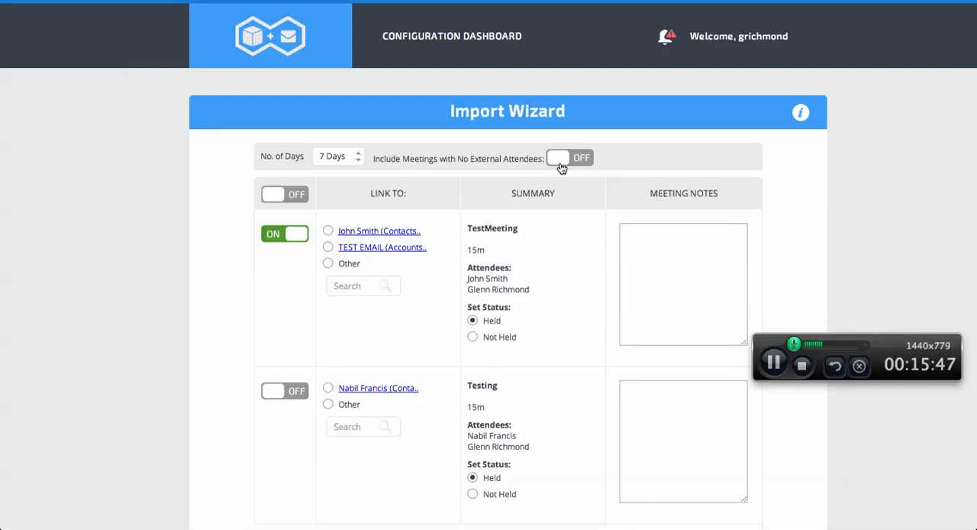
pyautogui.click(328, 232)
pyautogui.scroll(-5, 327, 339)
pyautogui.scroll(3, 326, 339)
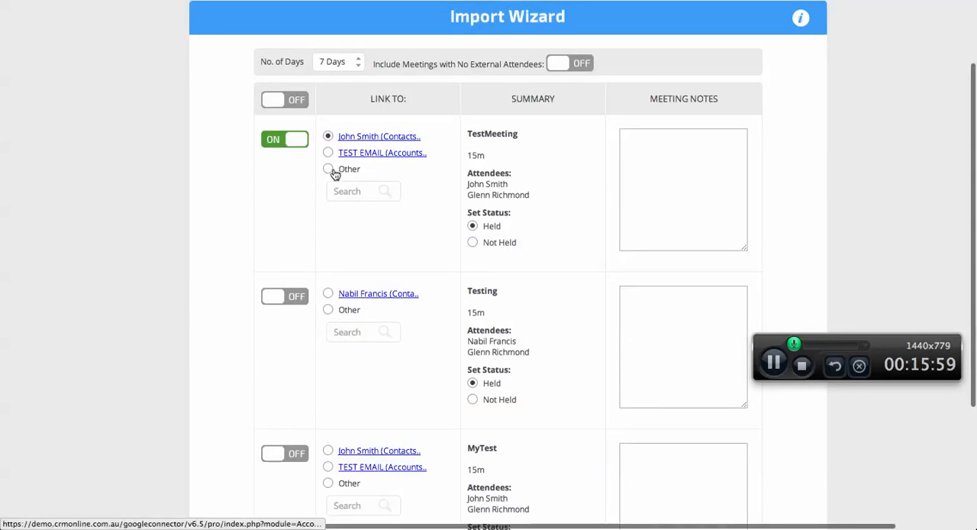
# Step: Try the record search, leave it empty, and move to TestMeeting's notes box
pyautogui.click(338, 190)
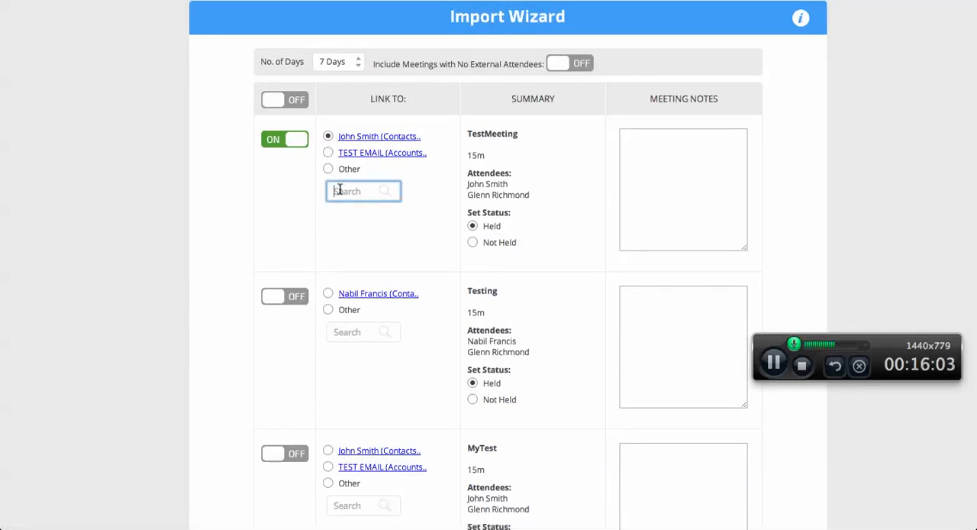
pyautogui.write('c')
pyautogui.write('r')
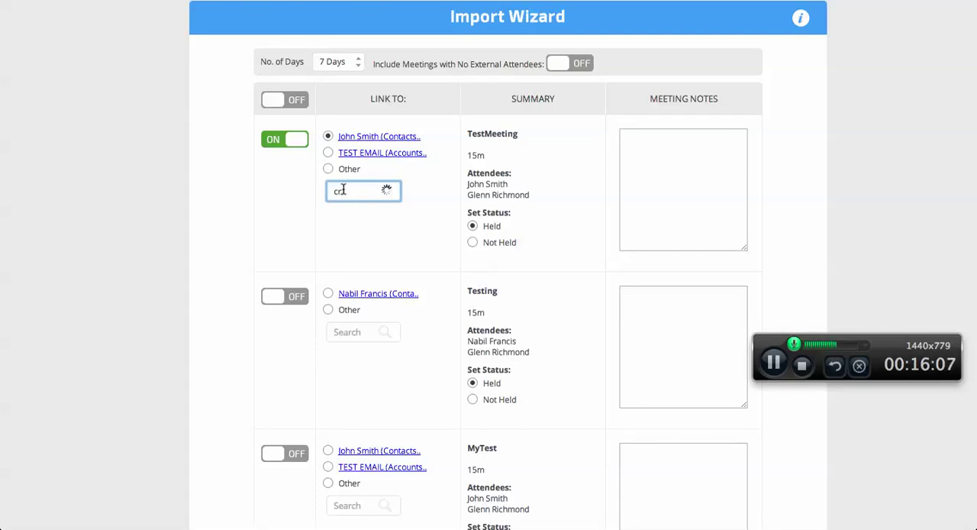
pyautogui.press('BackSpace')
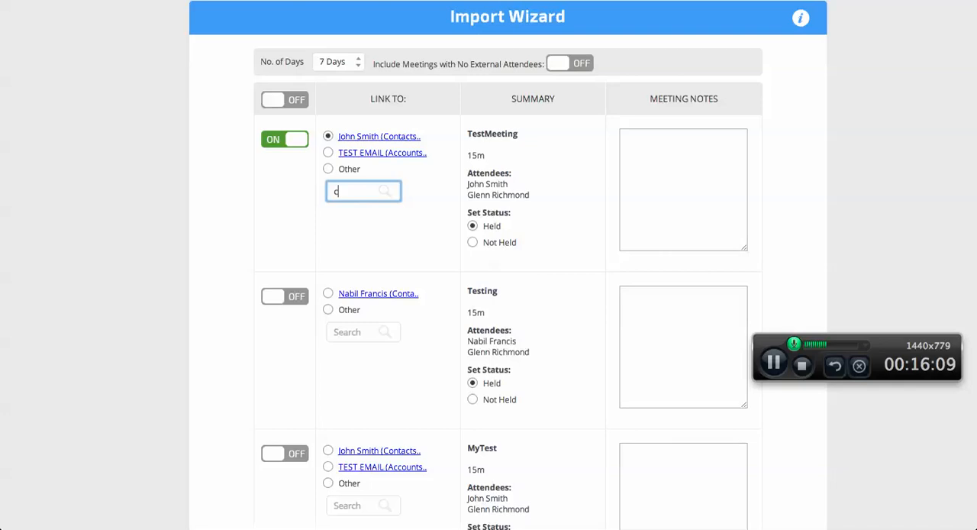
pyautogui.press('BackSpace')
pyautogui.click(573, 141)
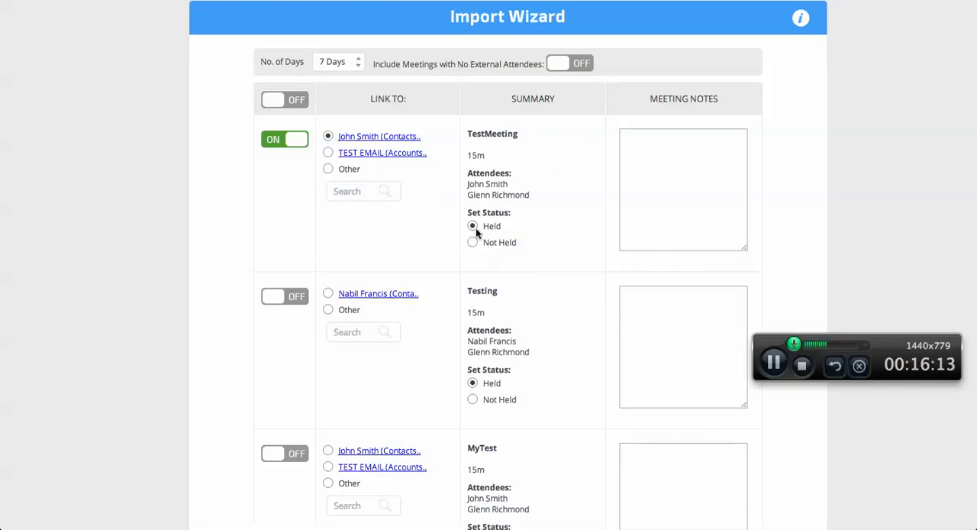
pyautogui.click(693, 152)
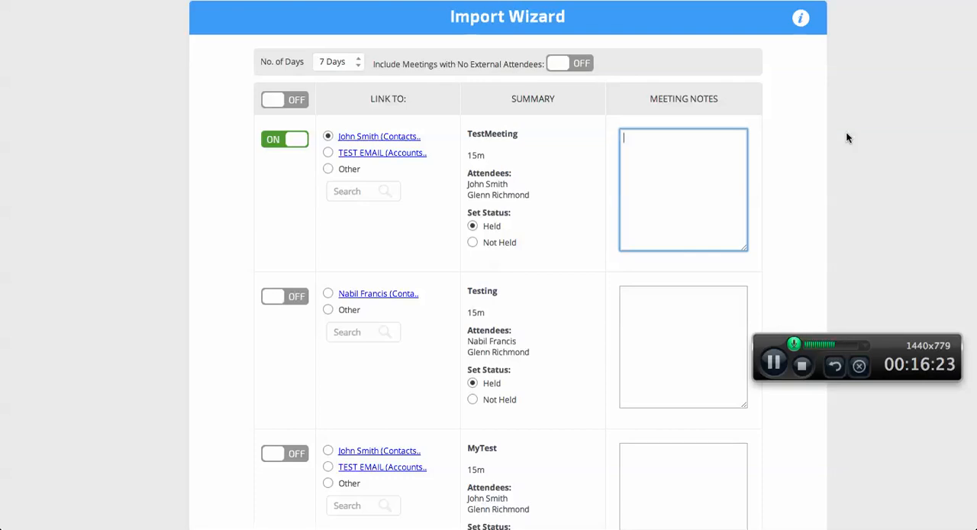
pyautogui.scroll(-5, 529, 185)
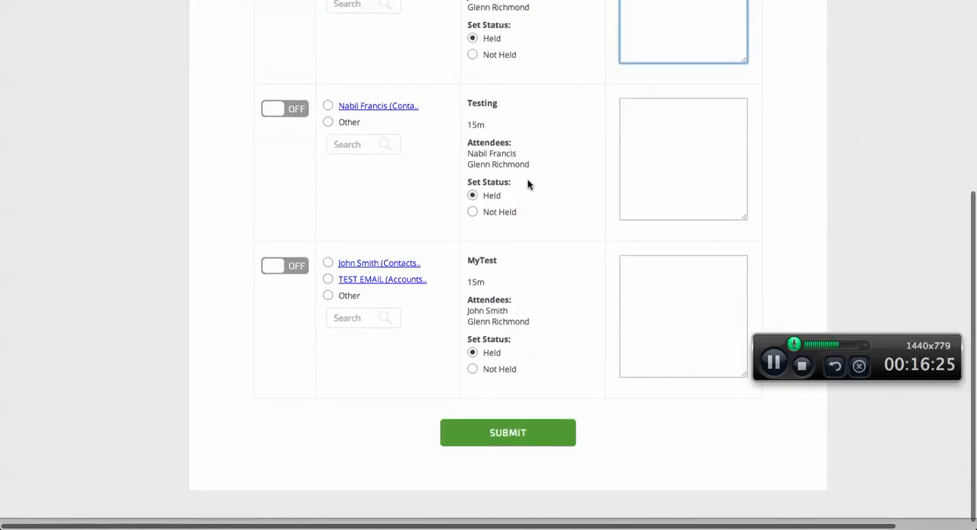
pyautogui.click(497, 455)
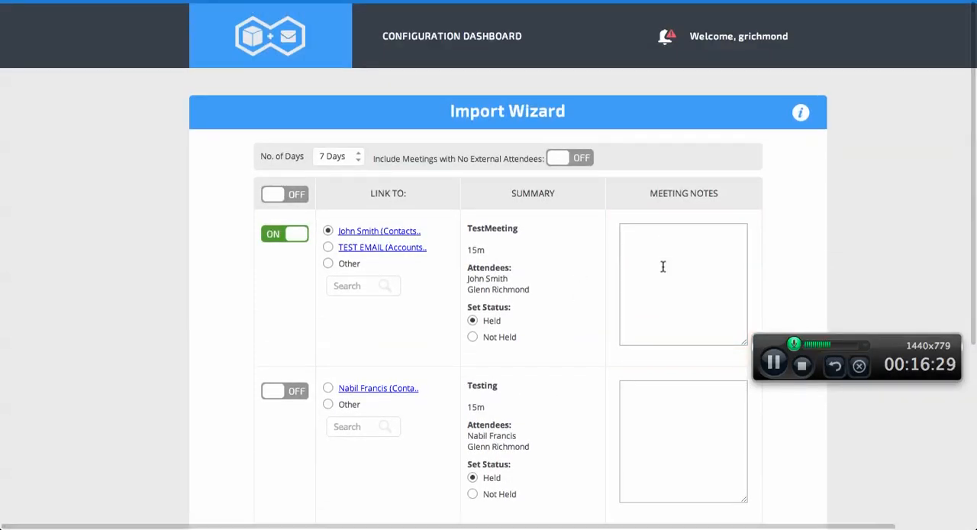
# Step: Enter notes 'Great meeting, discussed google connector, John said it was great!' and submit the meeting import
pyautogui.click(663, 266)
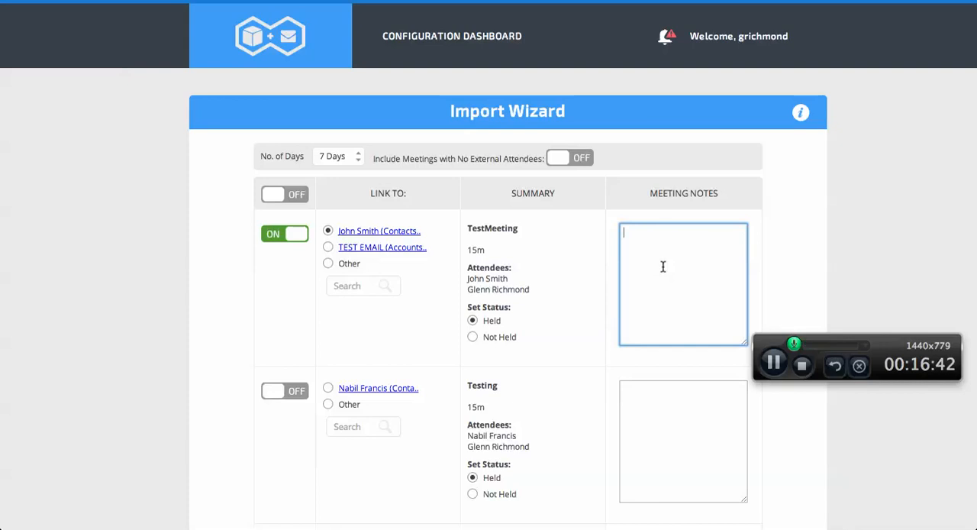
pyautogui.write('Great meeting')
pyautogui.write(', discussed goo')
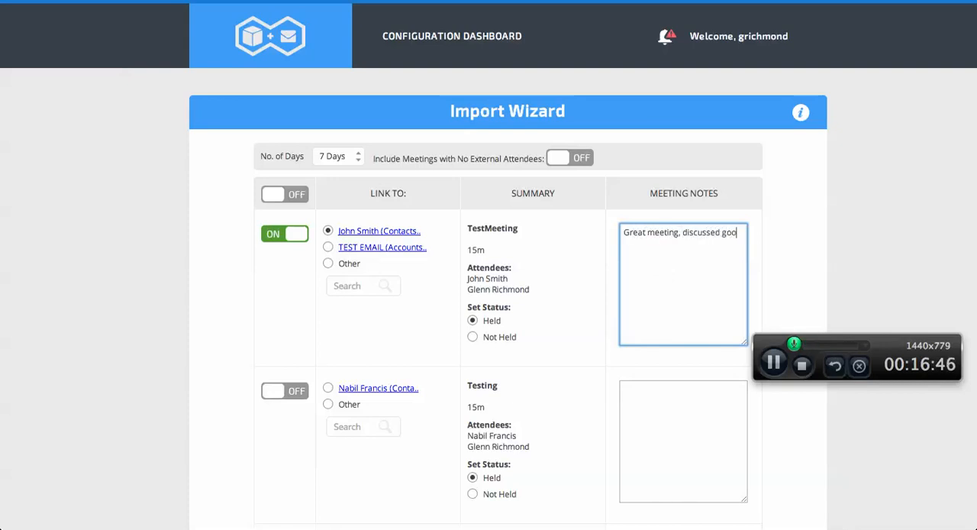
pyautogui.write('gle connector,')
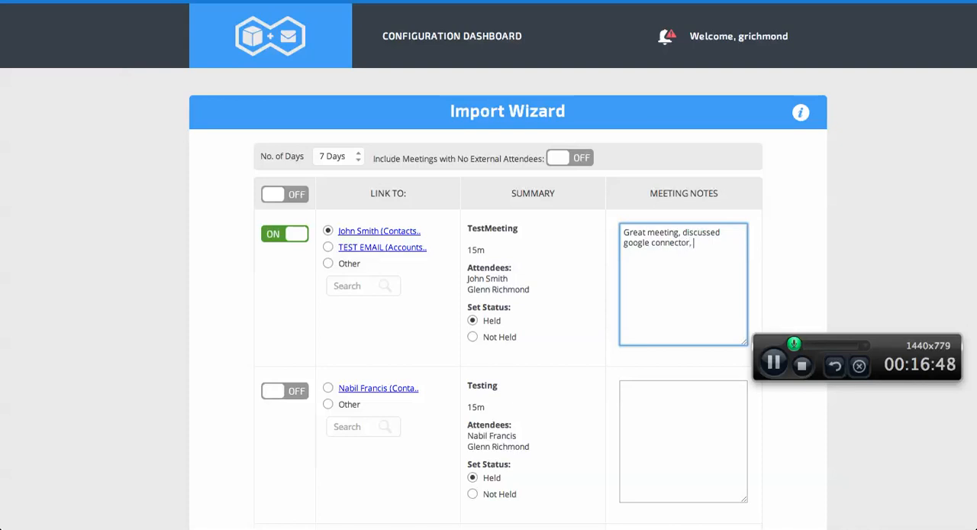
pyautogui.write('he')
pyautogui.write('hn said')
pyautogui.write(' it')
pyautogui.write(' was')
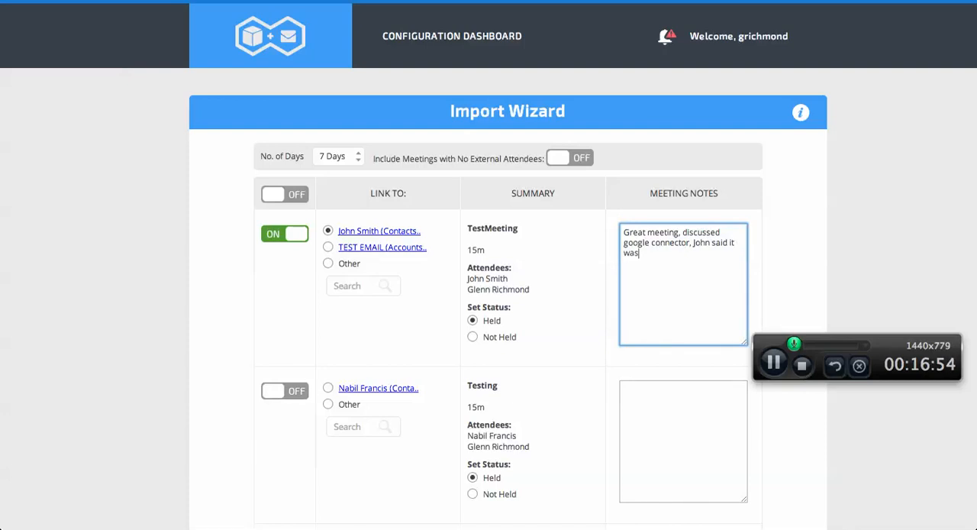
pyautogui.write(' gr')
pyautogui.write('!')
pyautogui.scroll(-5, 353, 262)
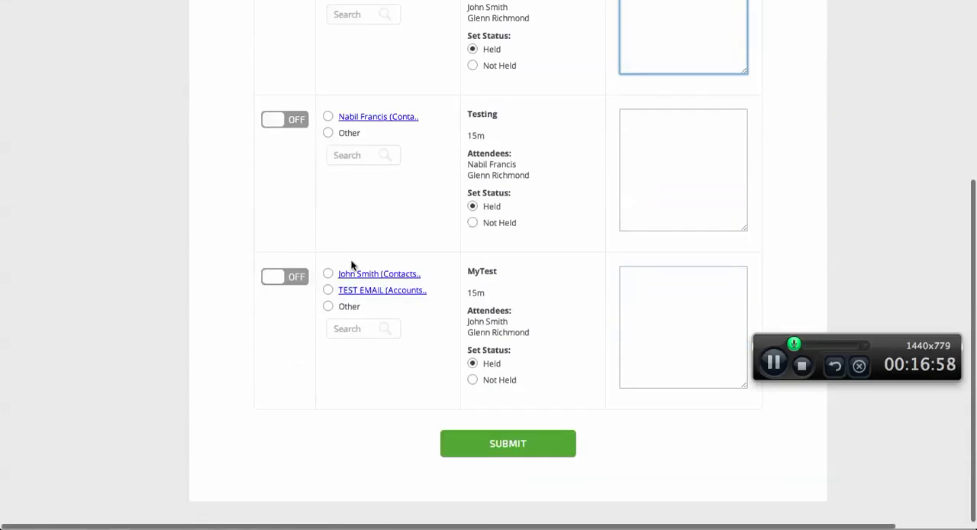
pyautogui.click(506, 445)
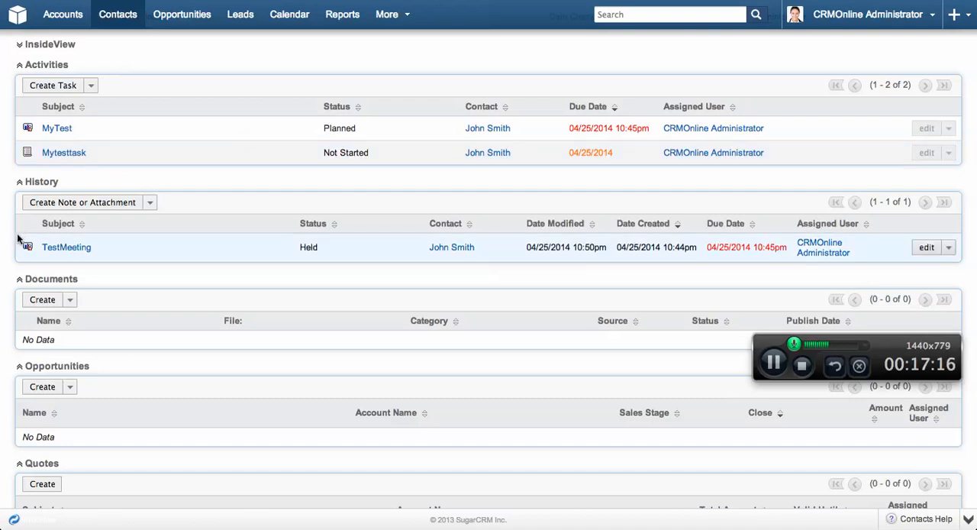
# Step: View the imported TestMeeting record from John Smith's History subpanel, confirming its Held status and notes
pyautogui.click(66, 245)
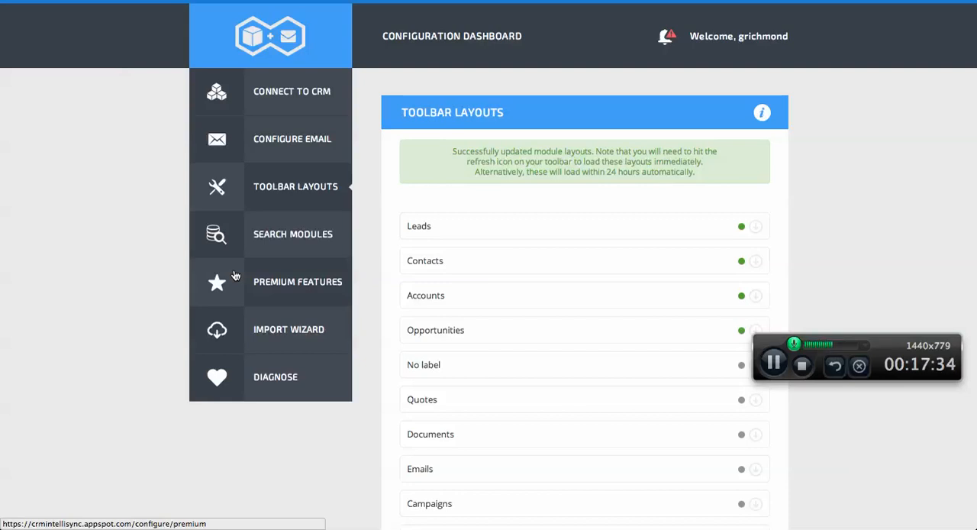
# Step: Show the Diagnose page, try the Specific User target, then settle on All Users
pyautogui.click(245, 373)
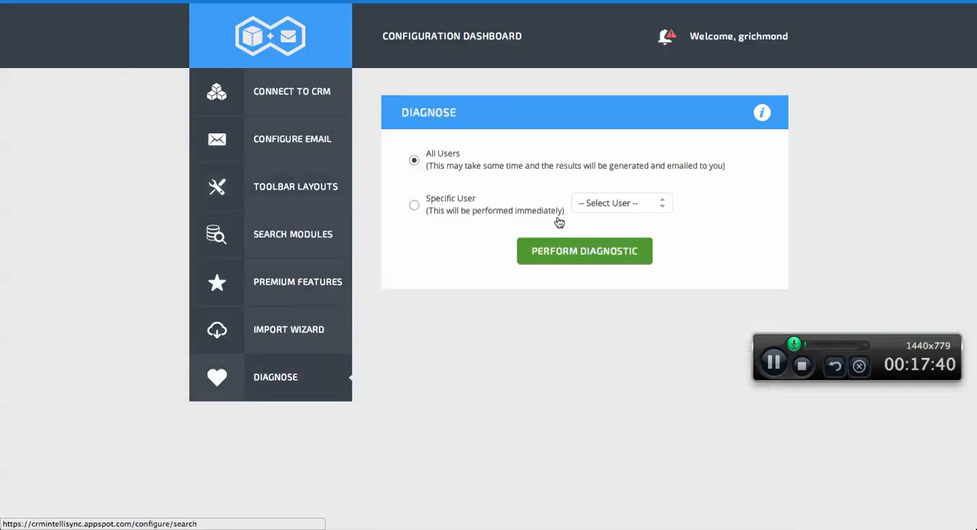
pyautogui.click(544, 212)
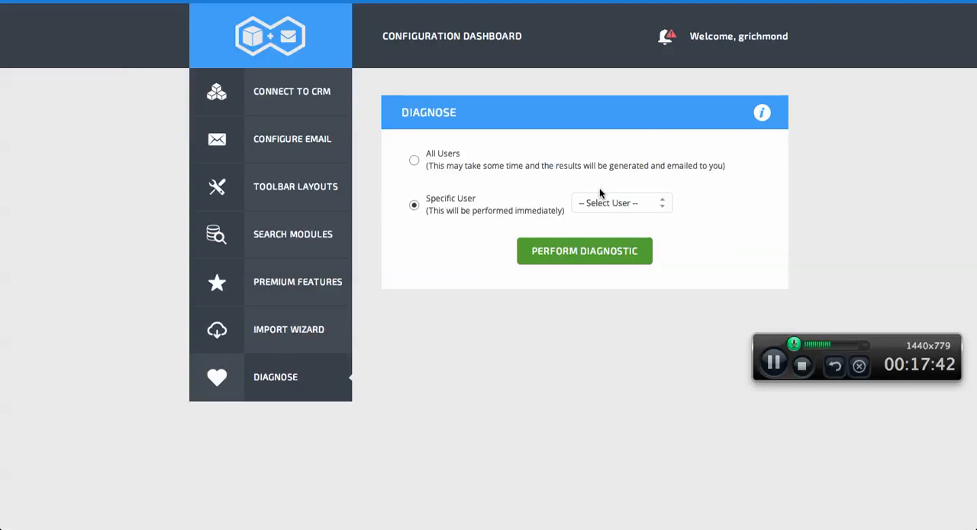
pyautogui.click(414, 161)
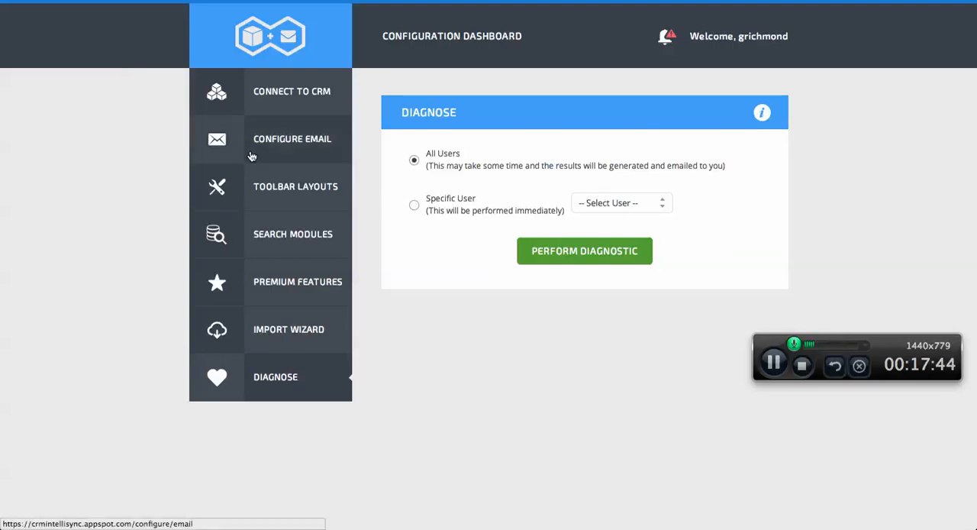